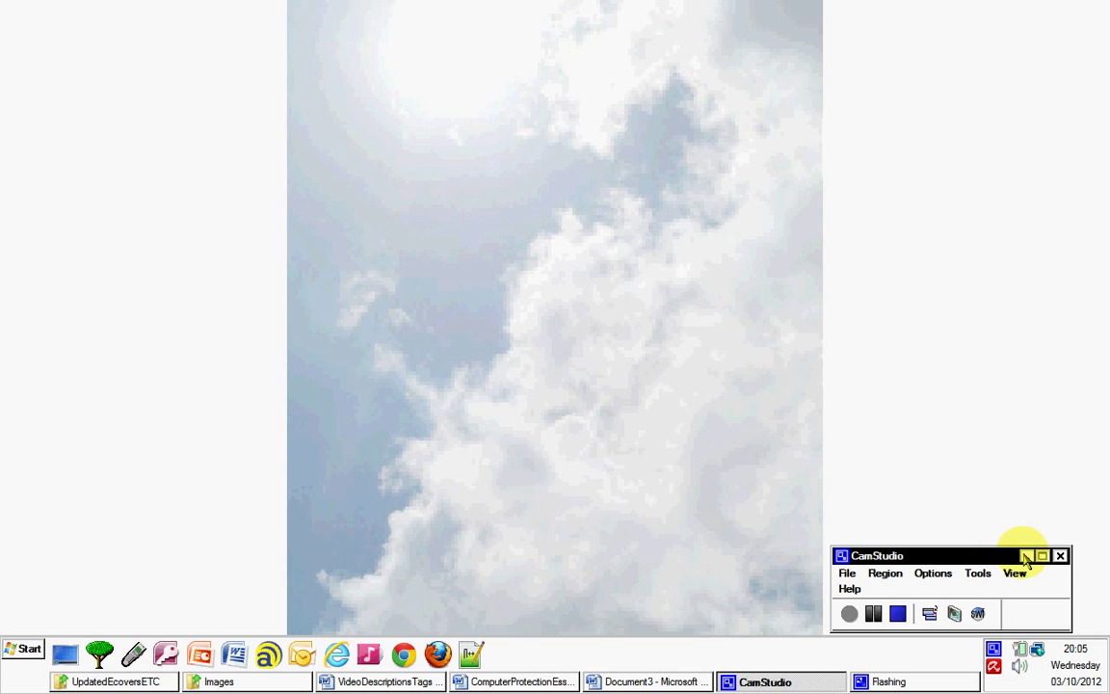
# - Minimize the CamStudio recorder window
pyautogui.click(1026, 557)
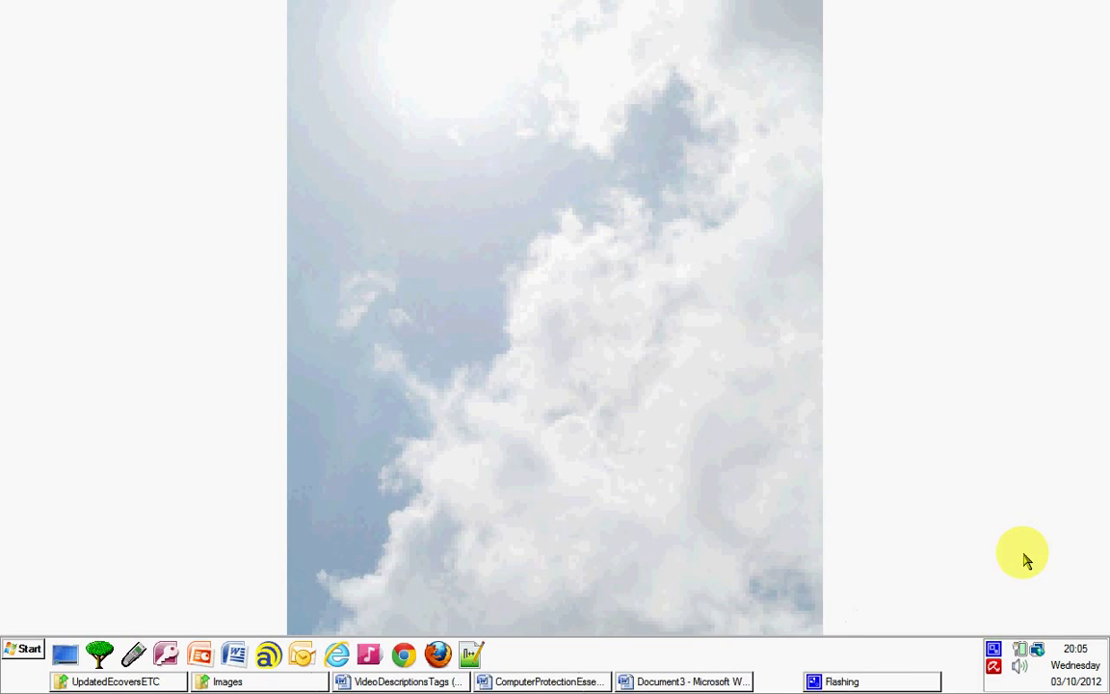
# - Bring Document3 to the front and look over its page with the yellow key logo
pyautogui.click(692, 682)
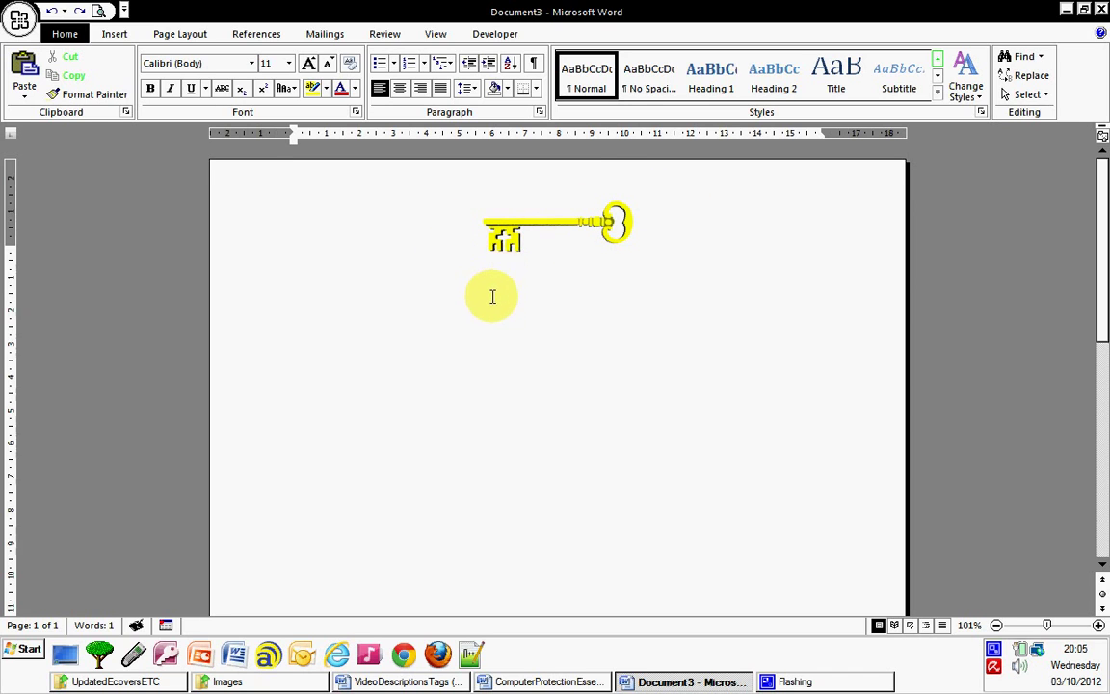
pyautogui.scroll(-10, 492, 299)
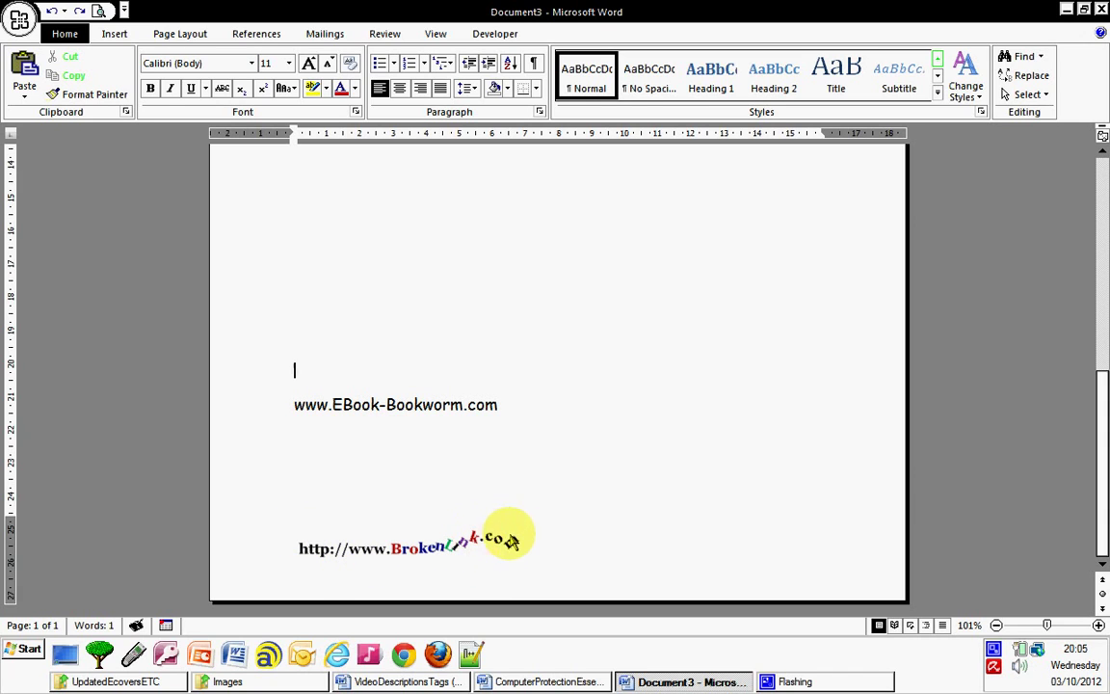
pyautogui.scroll(10, 525, 534)
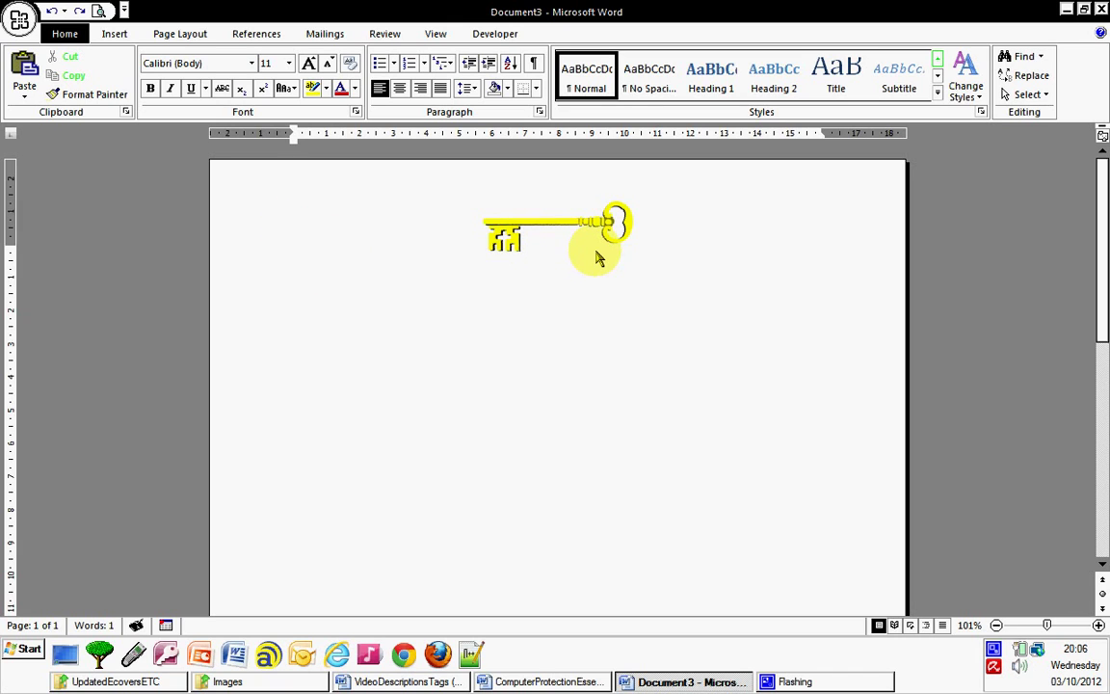
# - Open Document3's header for editing and delete the yellow key picture from it
pyautogui.doubleClick(407, 228)
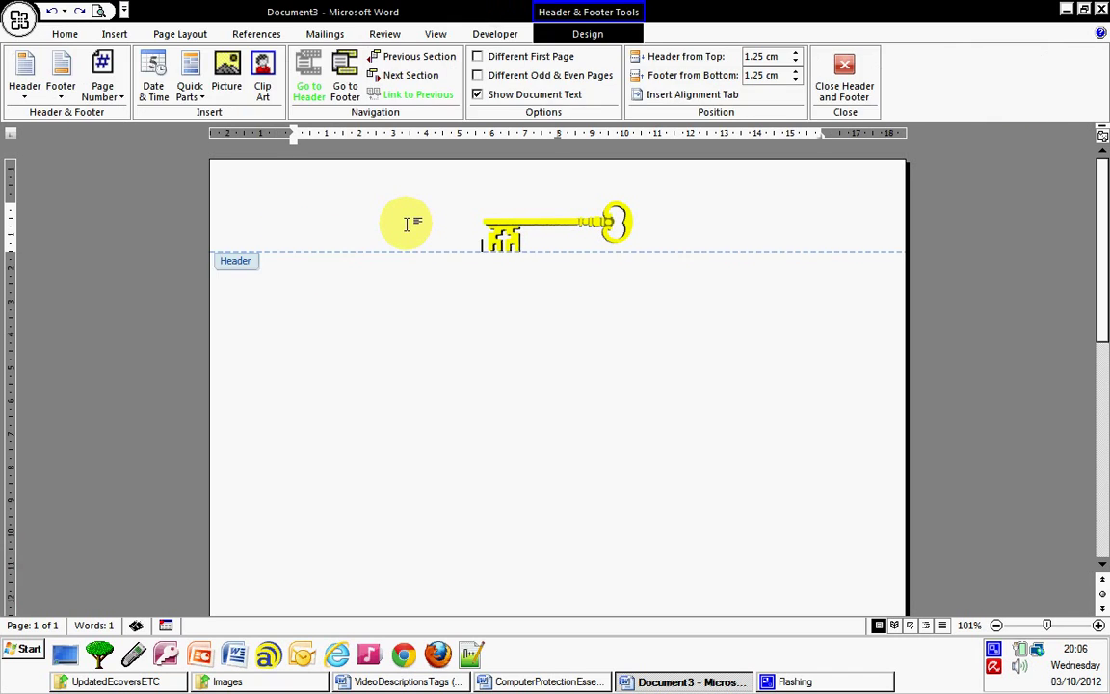
pyautogui.click(118, 34)
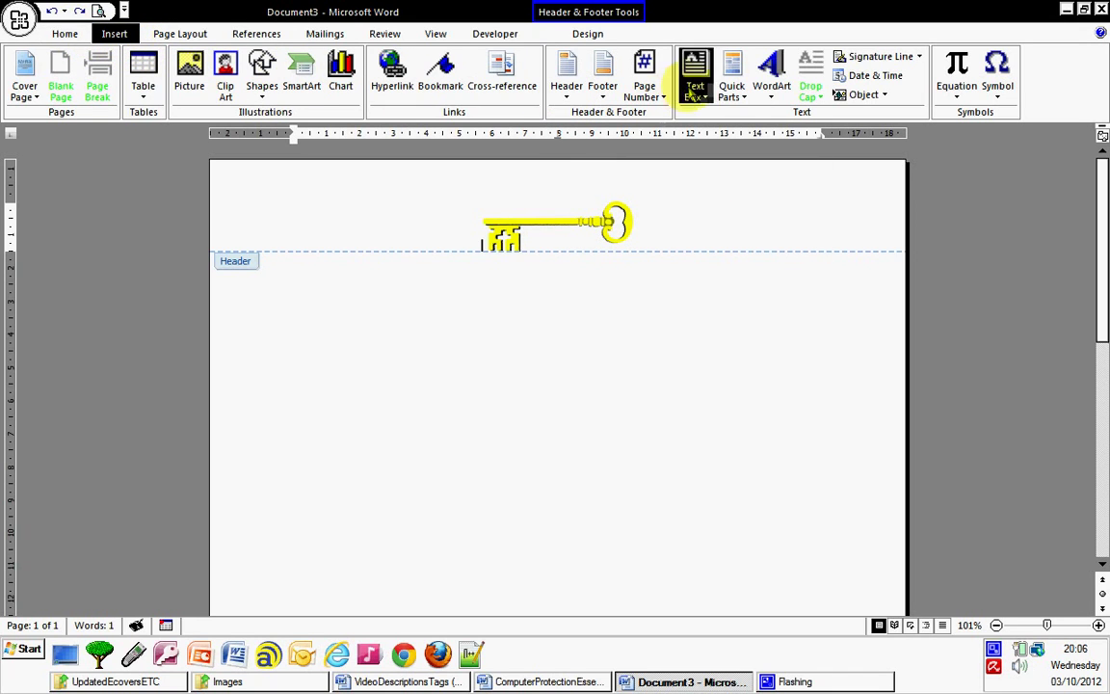
pyautogui.click(64, 33)
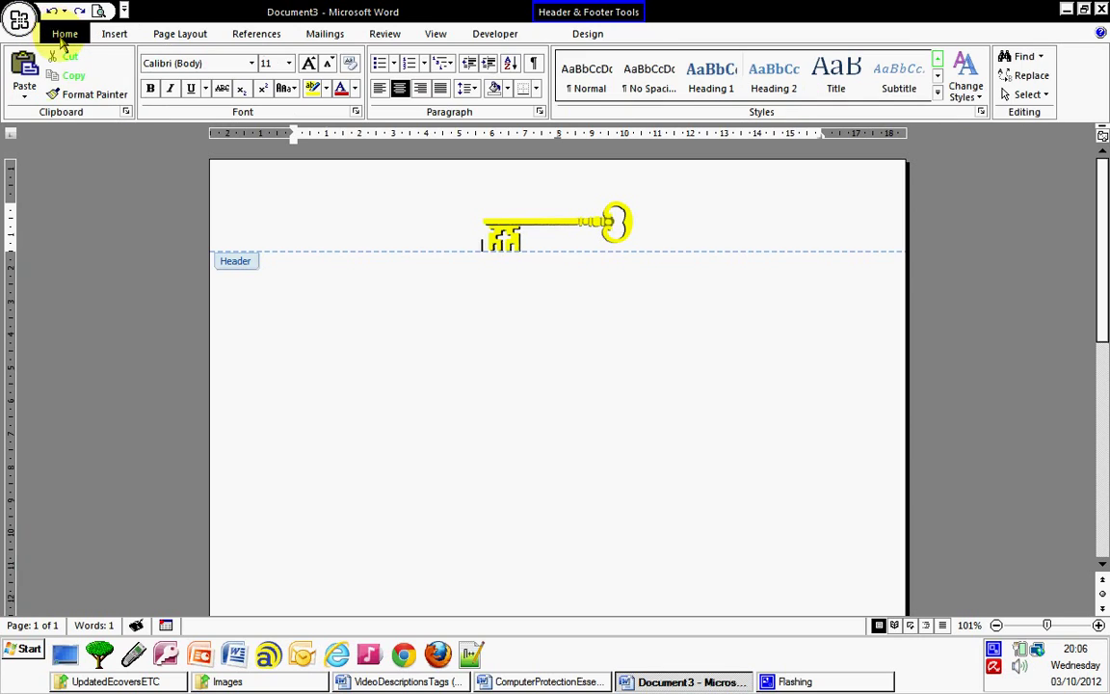
pyautogui.click(578, 224)
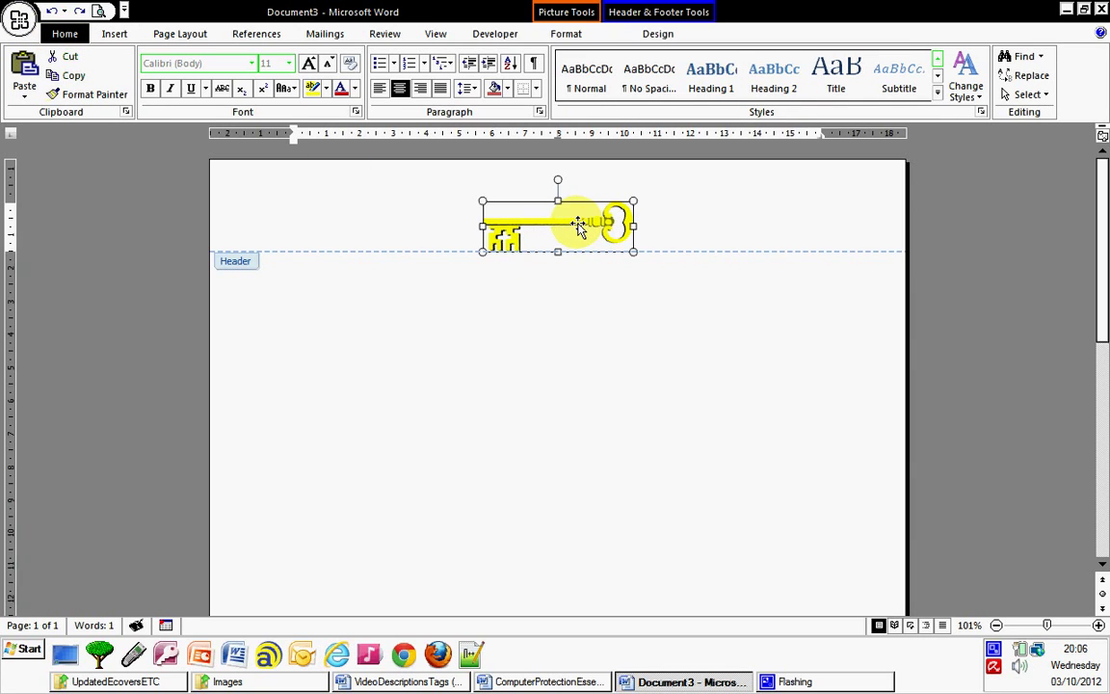
pyautogui.press('Delete')
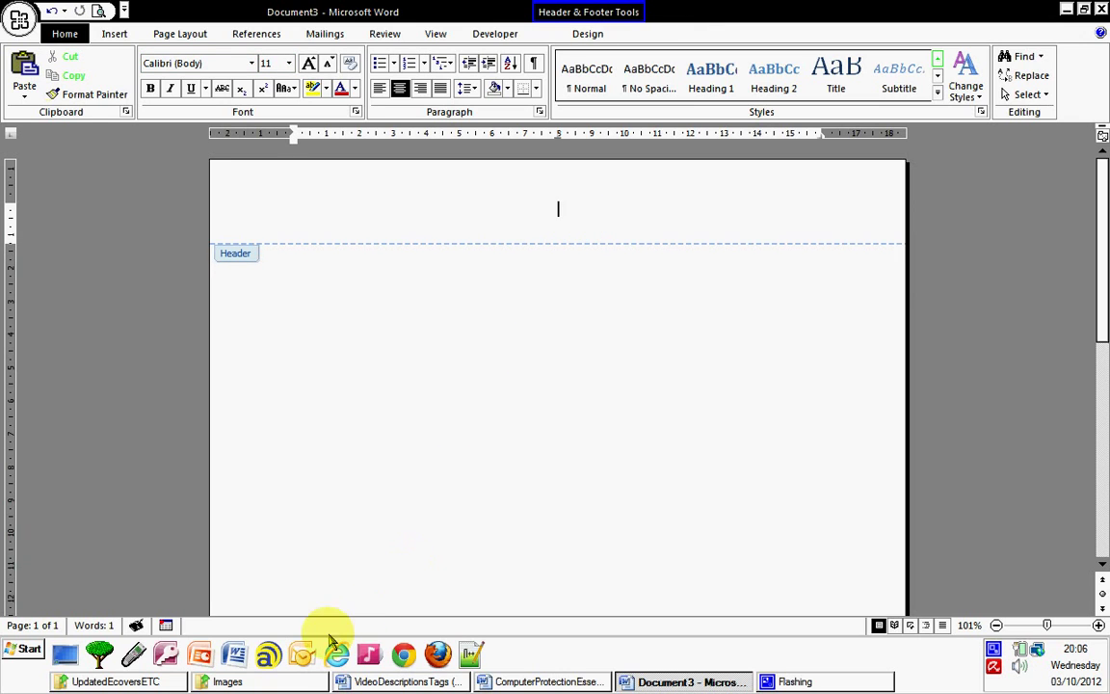
# - Copy the Scri-ptSignature image from the Images folder in Windows Explorer
pyautogui.click(282, 681)
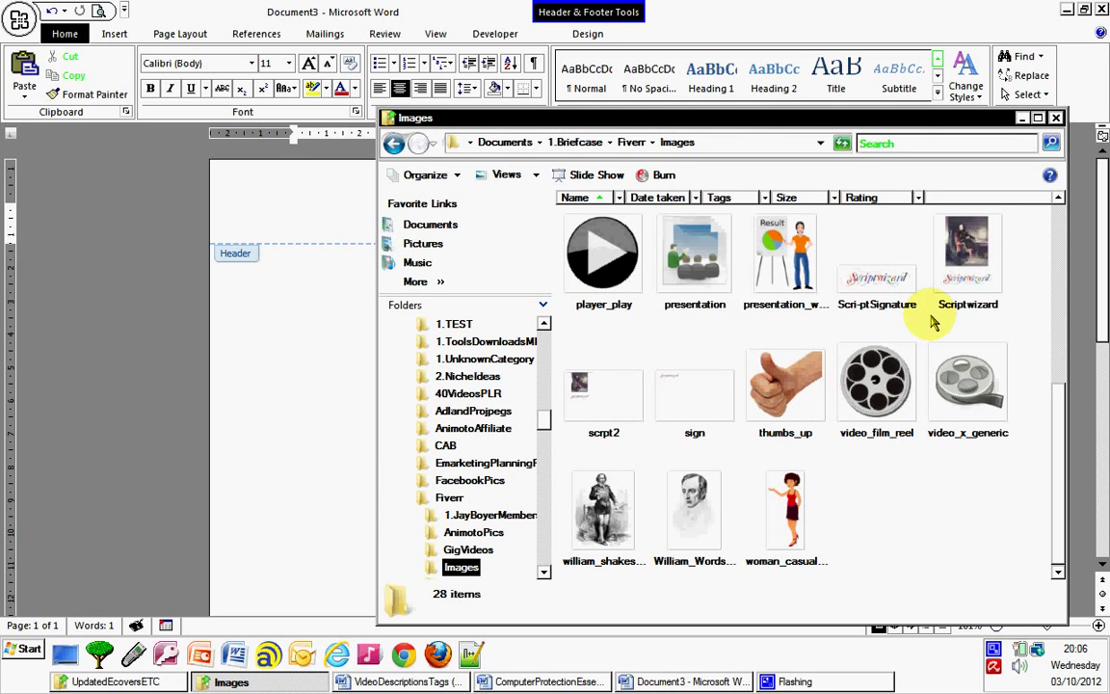
pyautogui.click(866, 278)
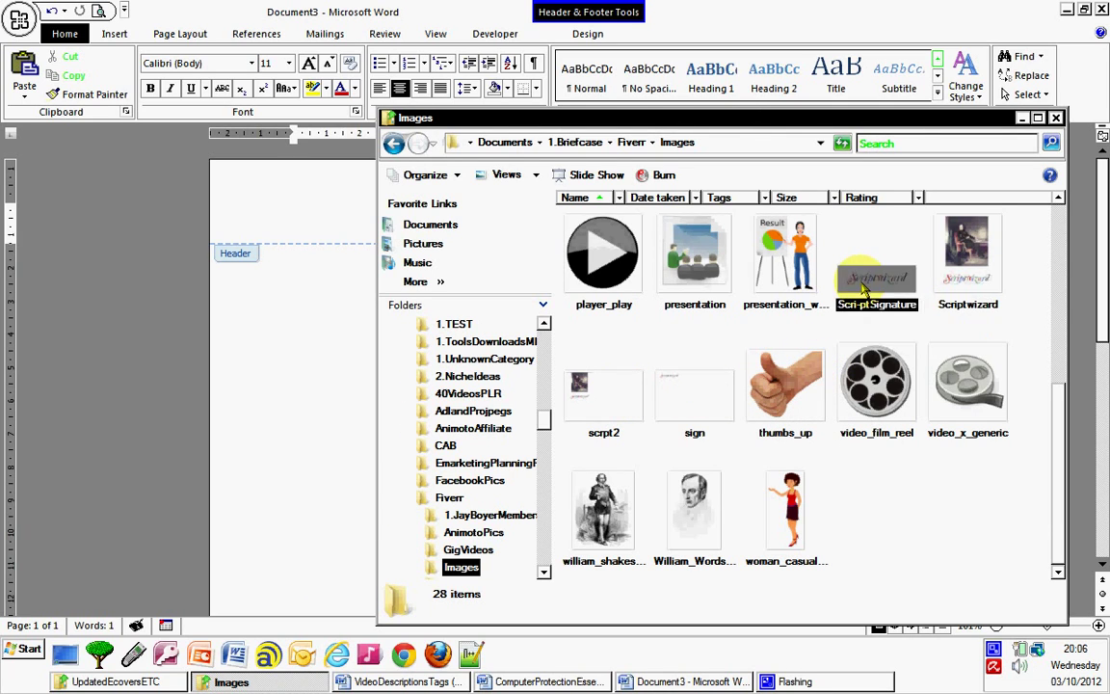
pyautogui.rightClick(865, 270)
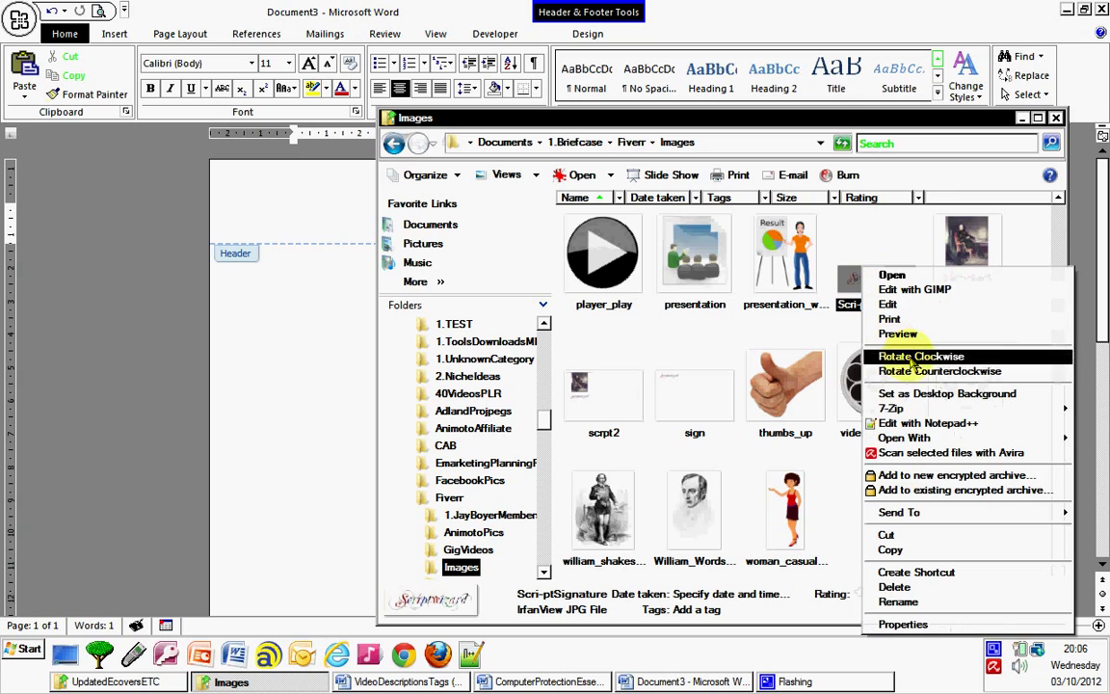
pyautogui.click(930, 549)
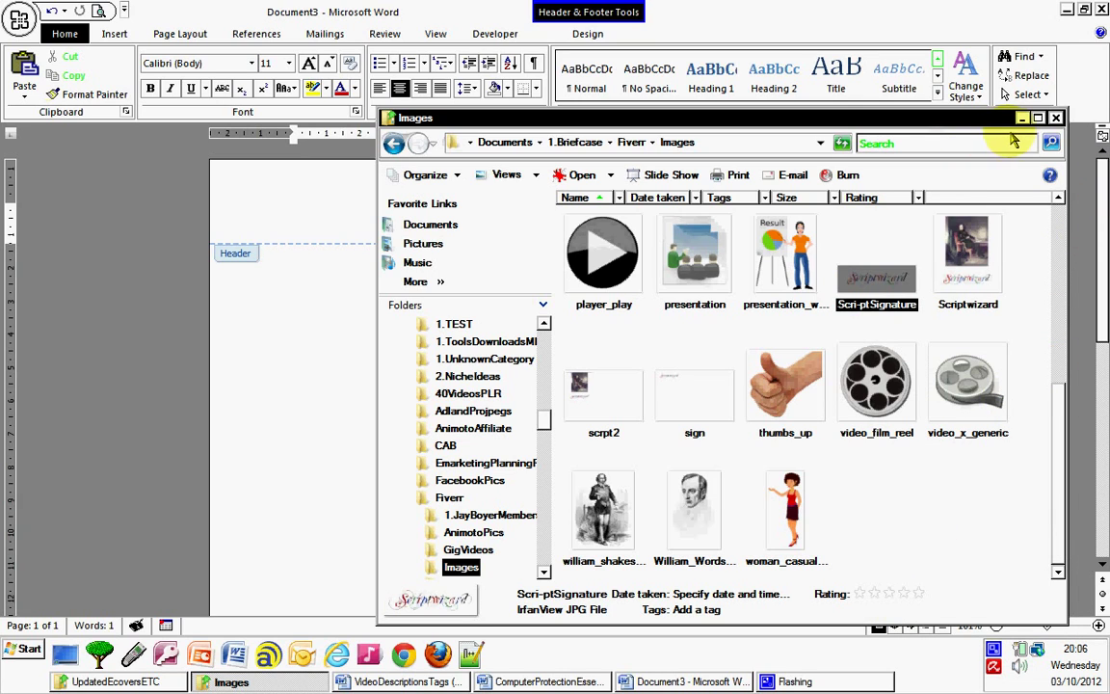
# - Paste the copied Scriptwizard signature image into Word's empty header
pyautogui.hotkey('alt', 'Tab')
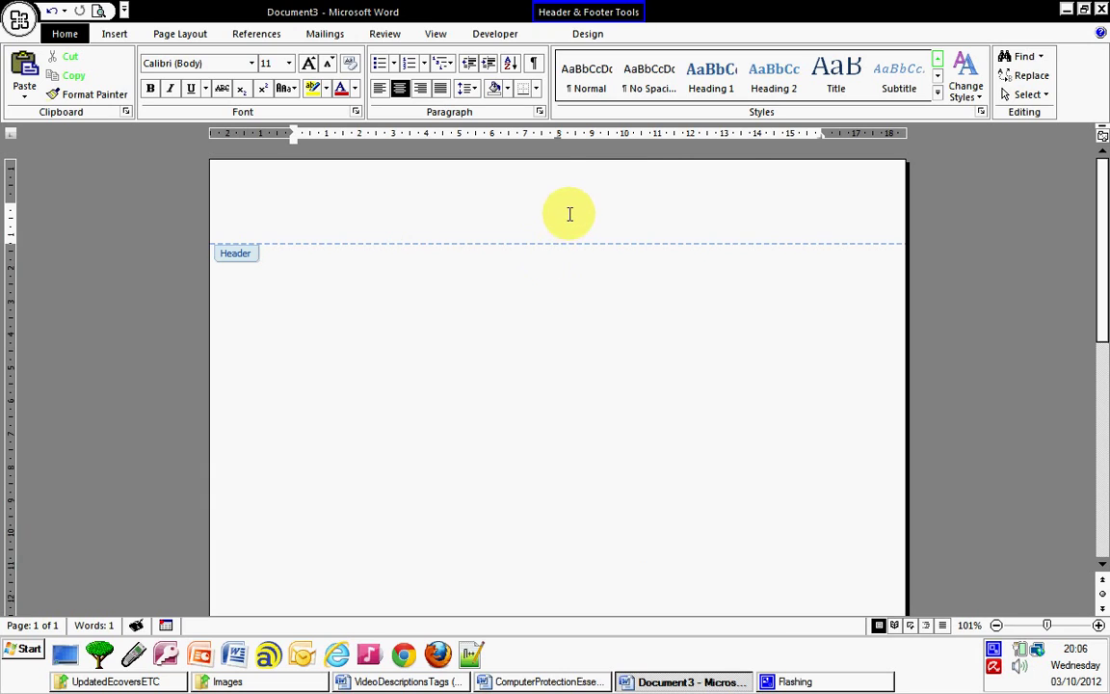
pyautogui.rightClick(570, 215)
pyautogui.click(611, 264)
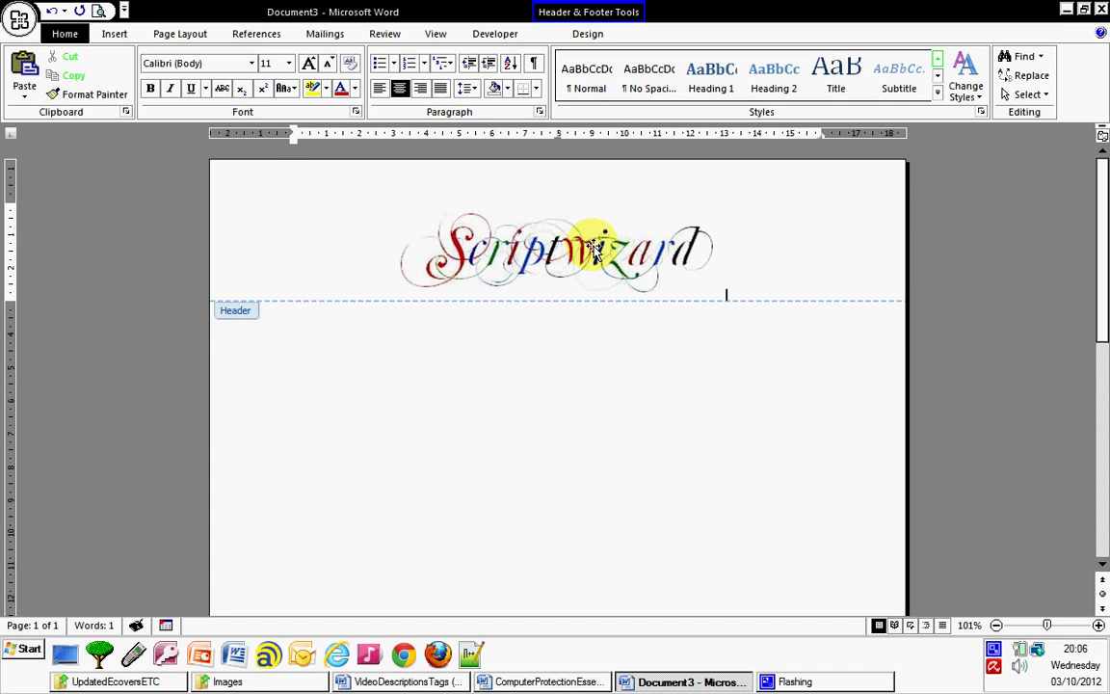
# - Scale the signature logo down to 58% and return to the body text
pyautogui.rightClick(596, 249)
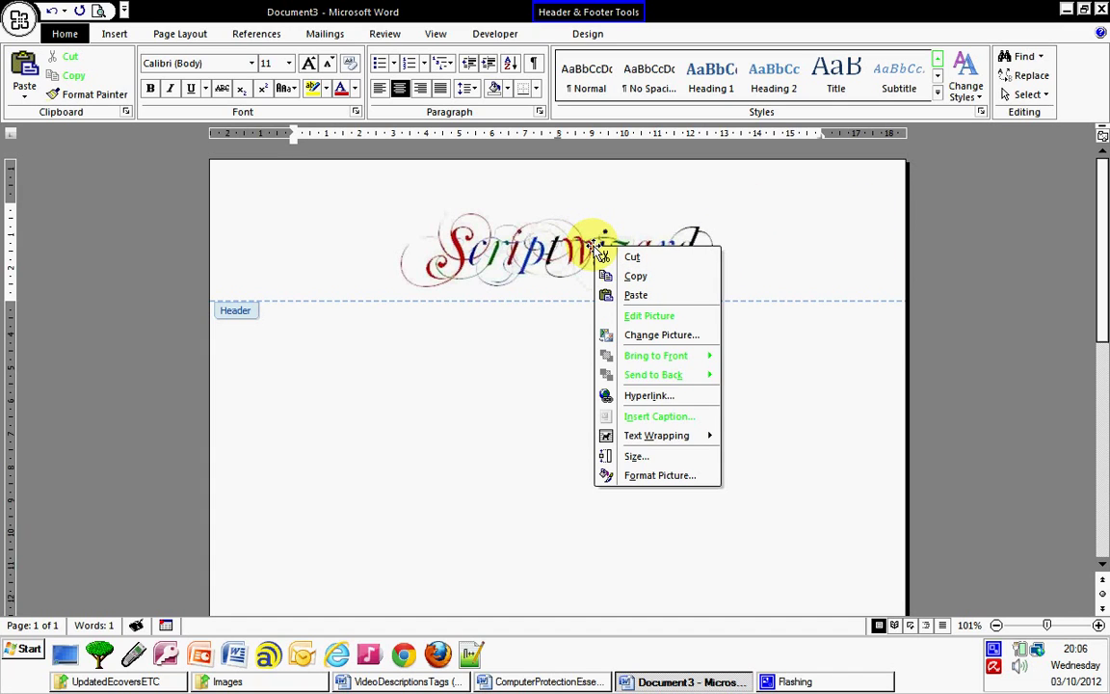
pyautogui.click(635, 457)
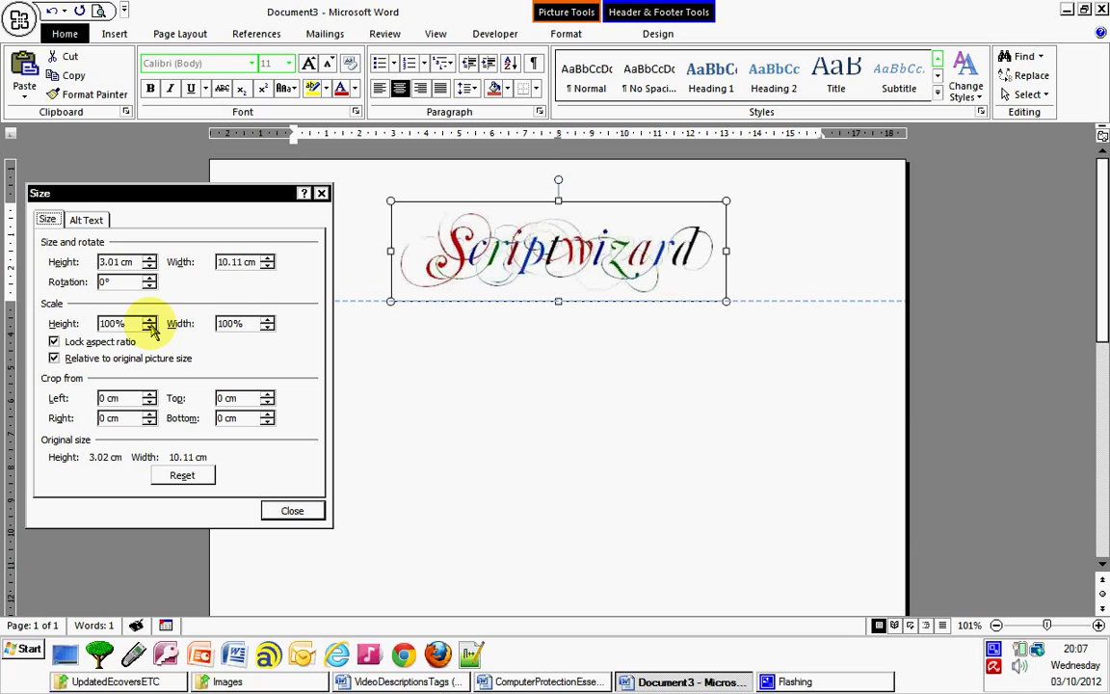
pyautogui.moveTo(149, 329); pyautogui.dragTo(150, 328)
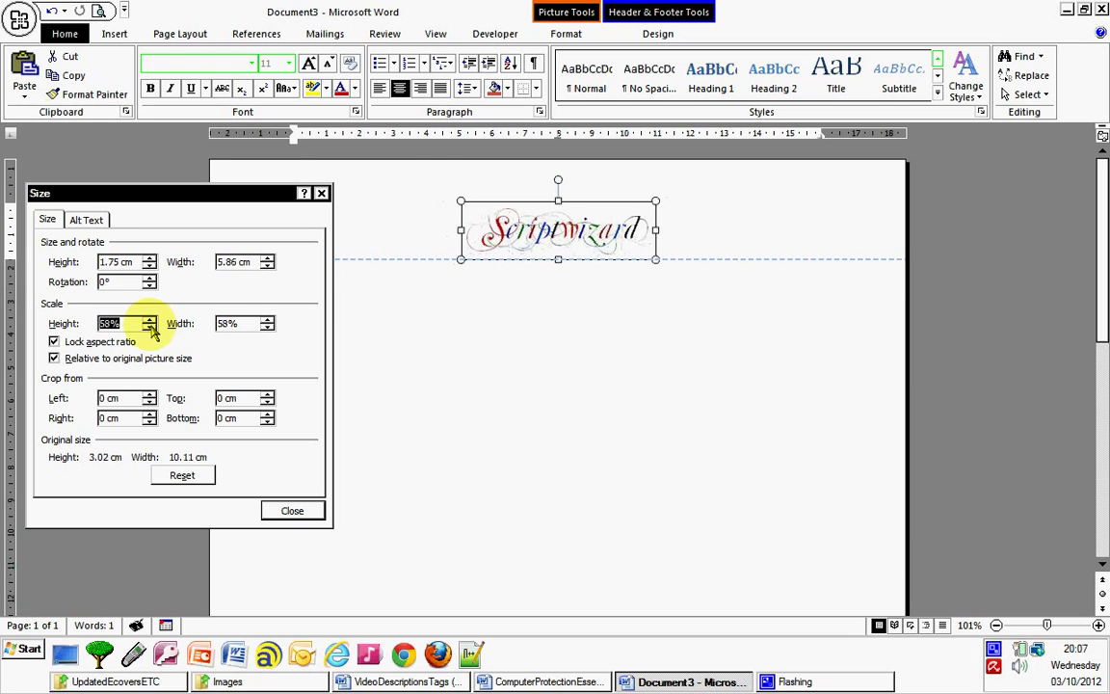
pyautogui.click(287, 508)
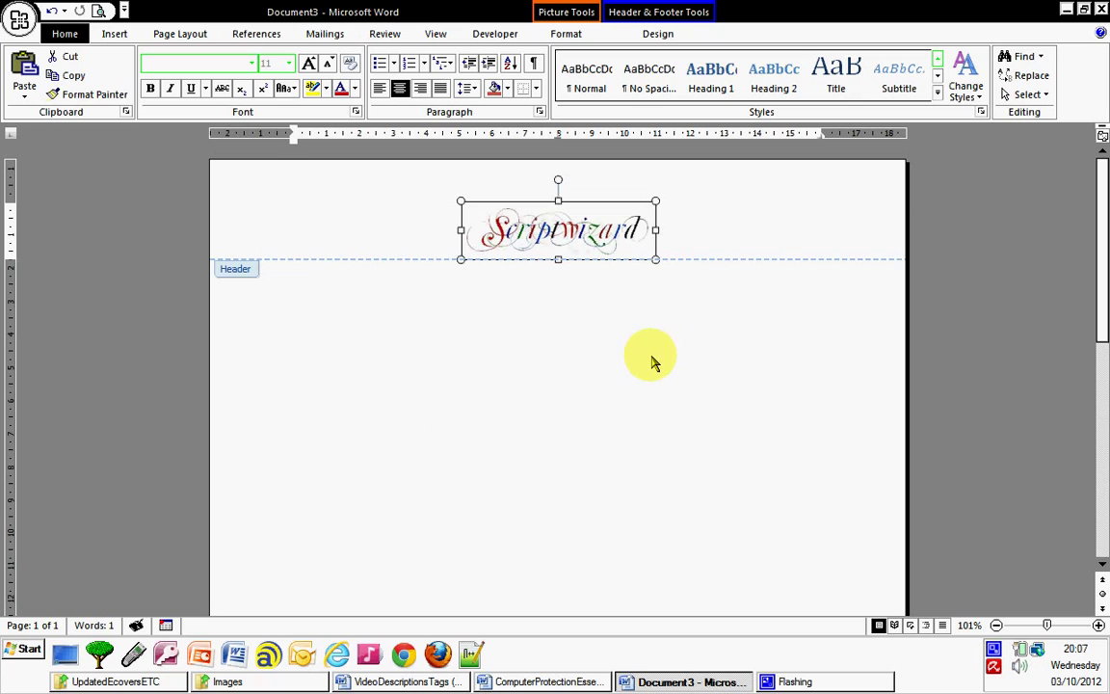
pyautogui.doubleClick(613, 342)
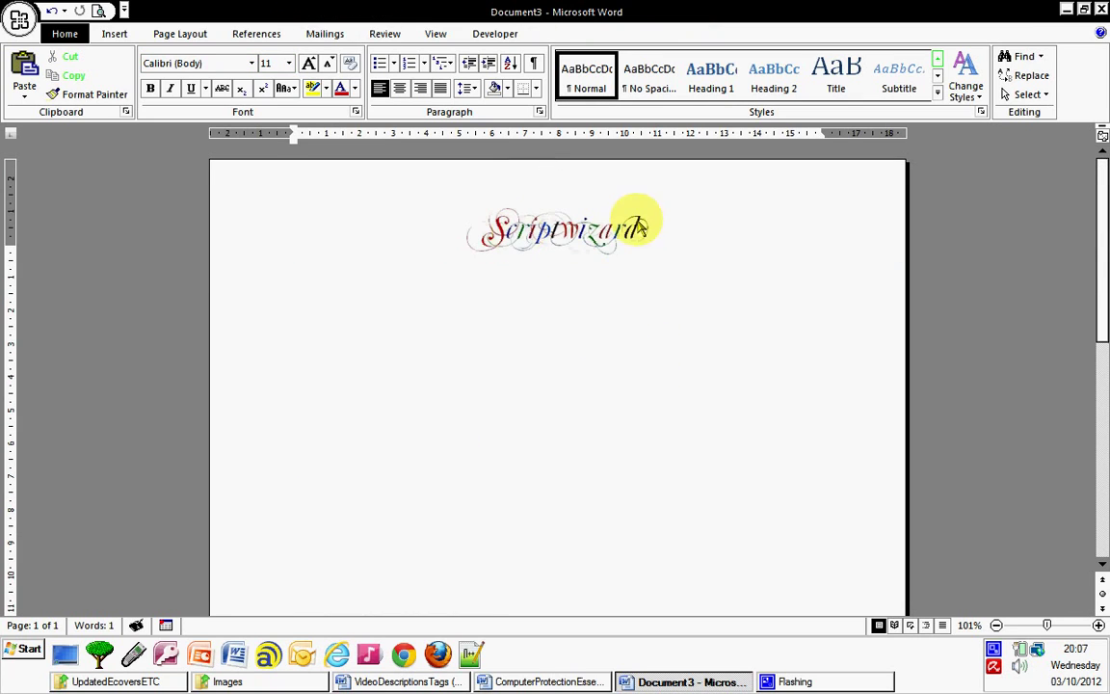
pyautogui.scroll(-1, 445, 424)
pyautogui.scroll(-3, 444, 428)
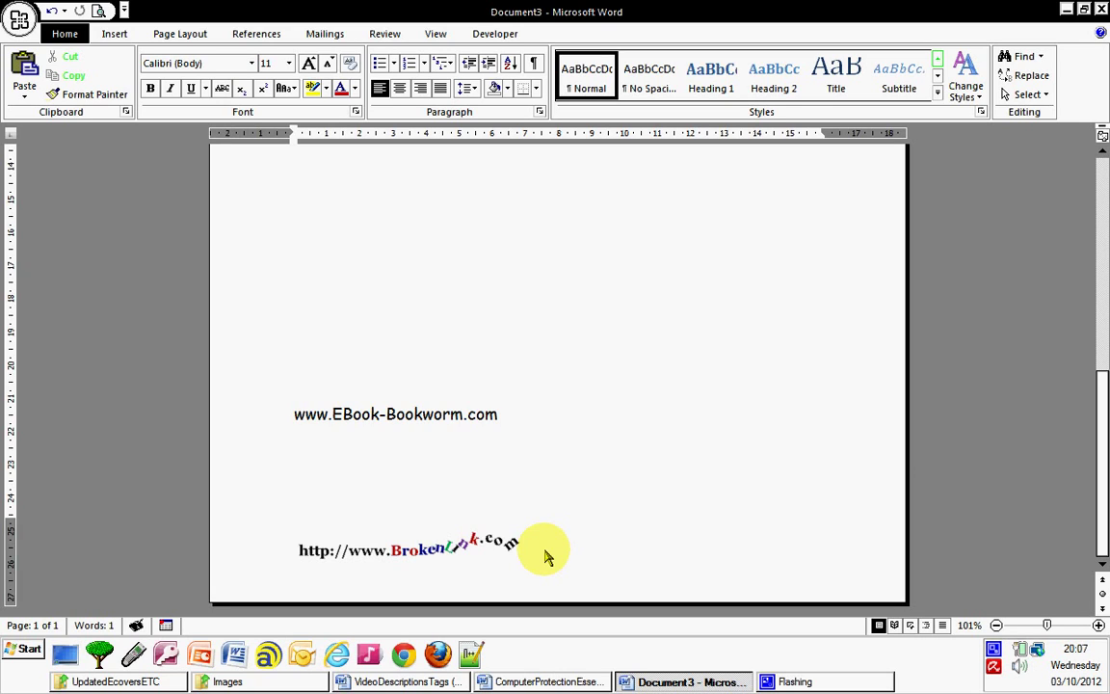
pyautogui.doubleClick(544, 554)
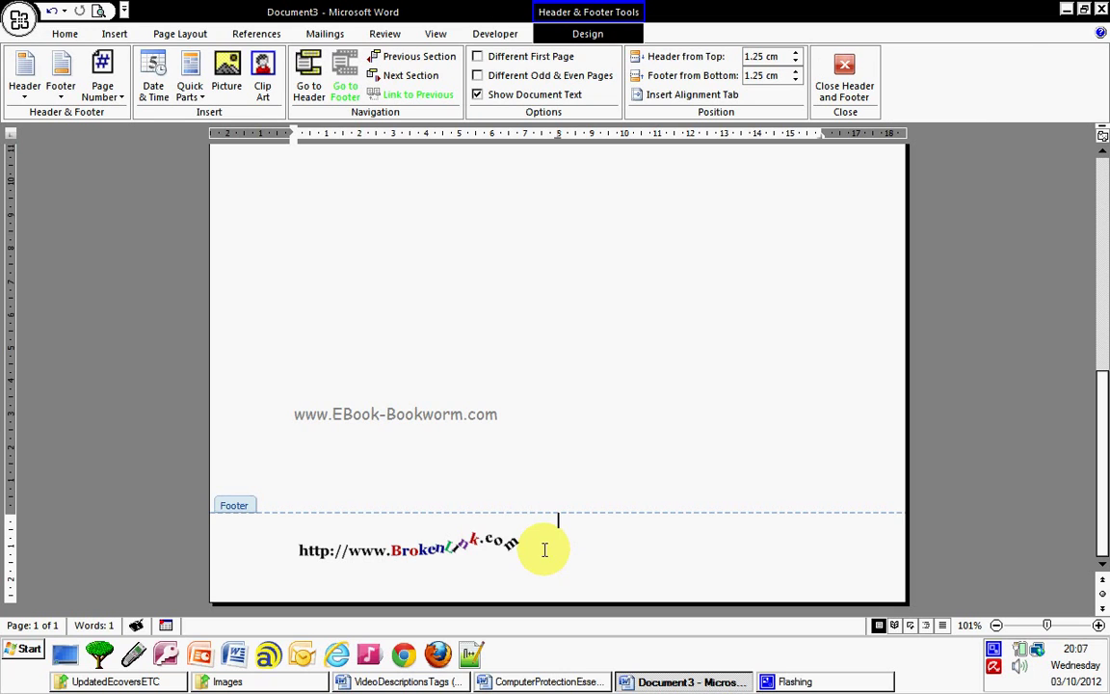
pyautogui.click(480, 547)
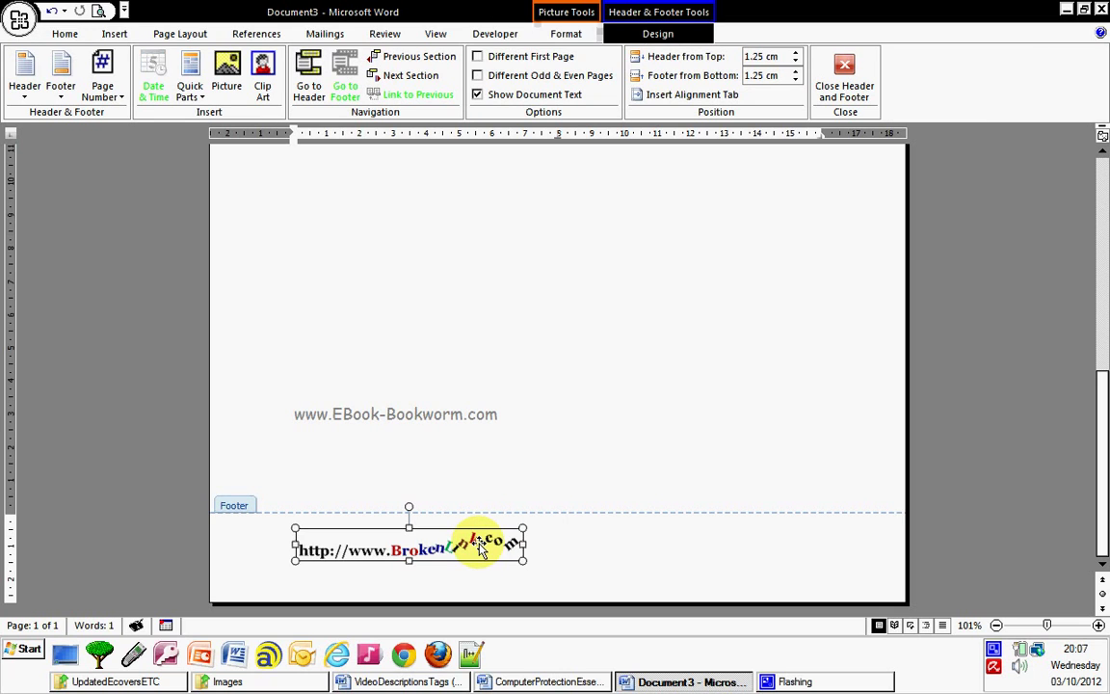
pyautogui.press('Delete')
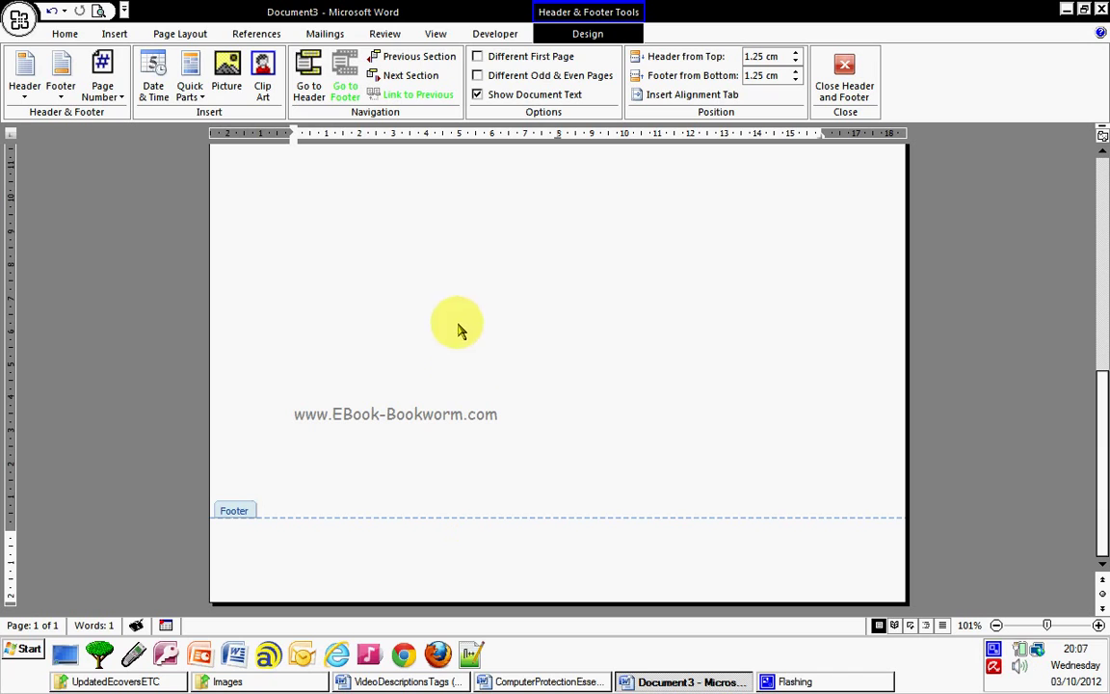
# - Browse the Insert tab's Page Number > Bottom of Page gallery for a bold style
pyautogui.click(115, 34)
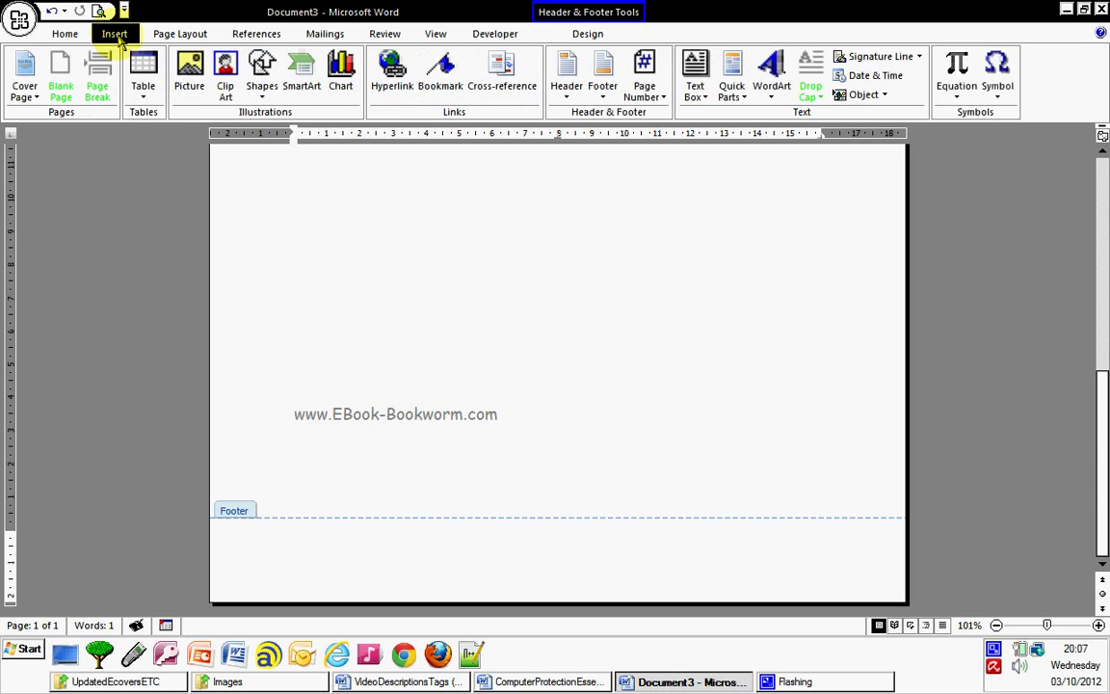
pyautogui.click(657, 96)
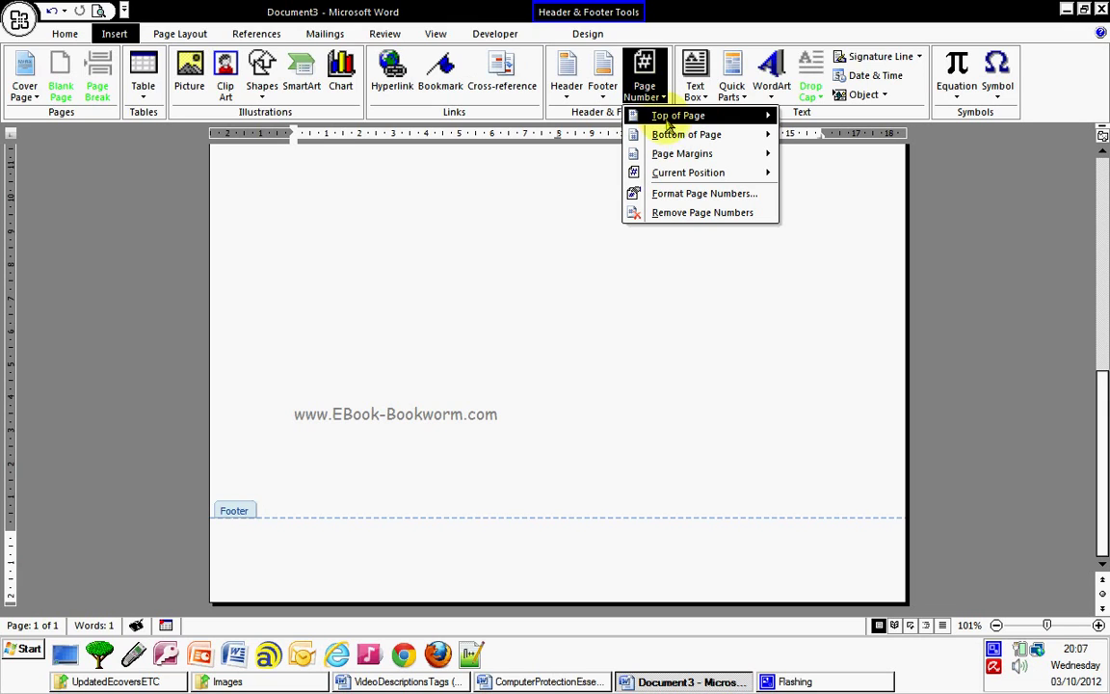
pyautogui.moveTo(686, 136)
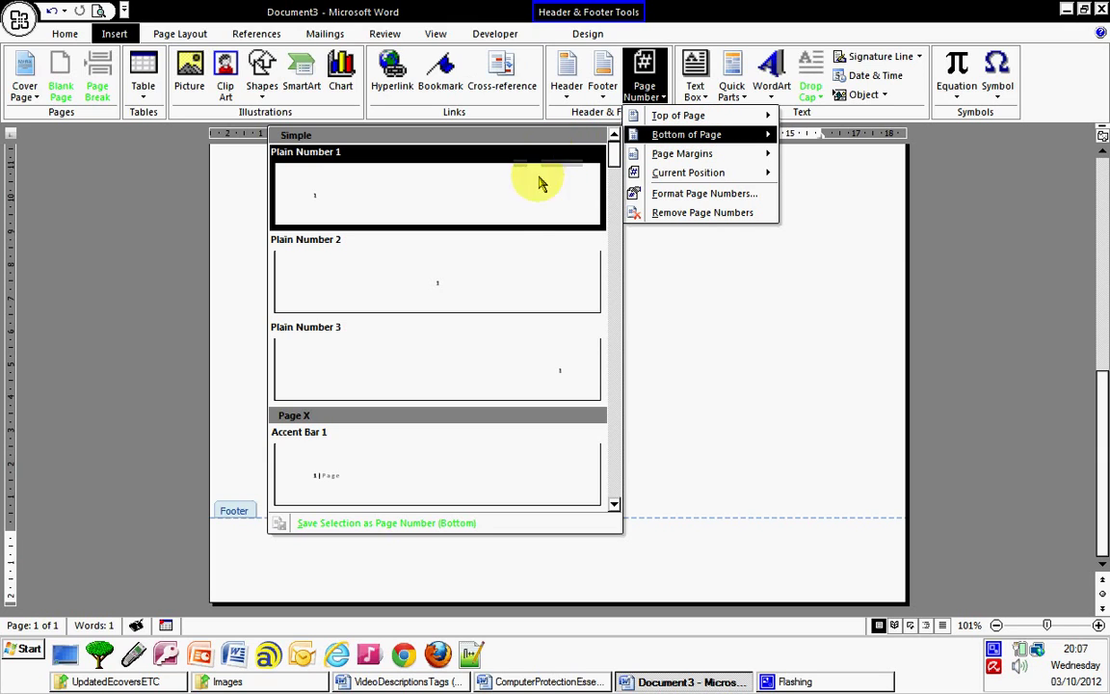
pyautogui.scroll(-3, 513, 239)
pyautogui.scroll(-3, 510, 242)
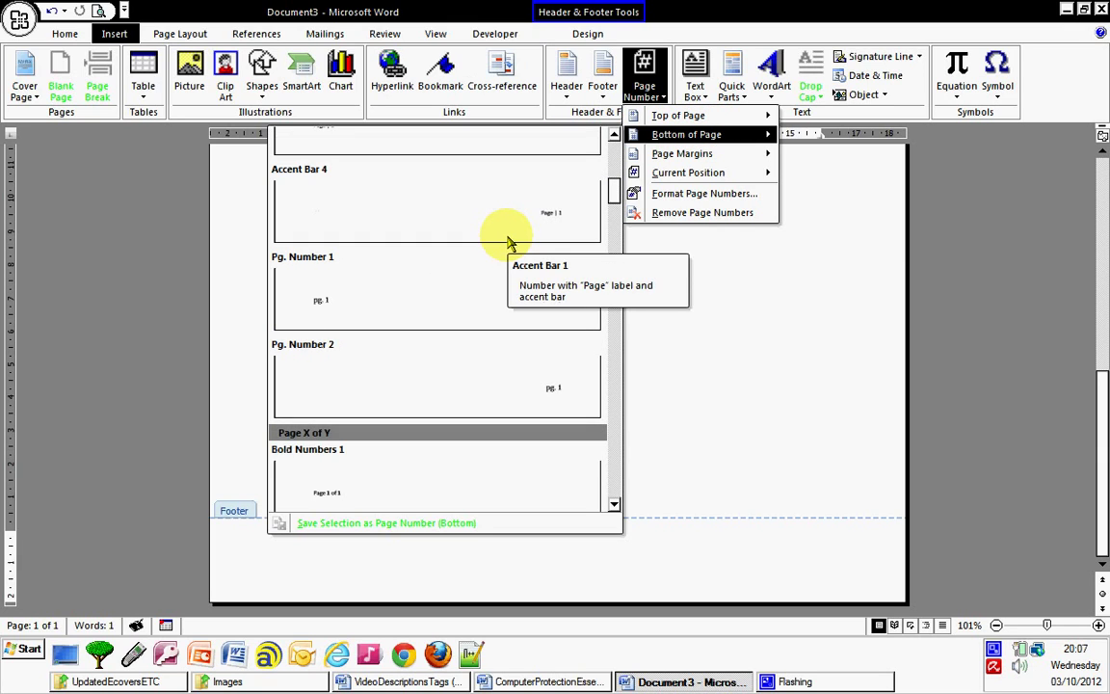
pyautogui.scroll(-3, 509, 242)
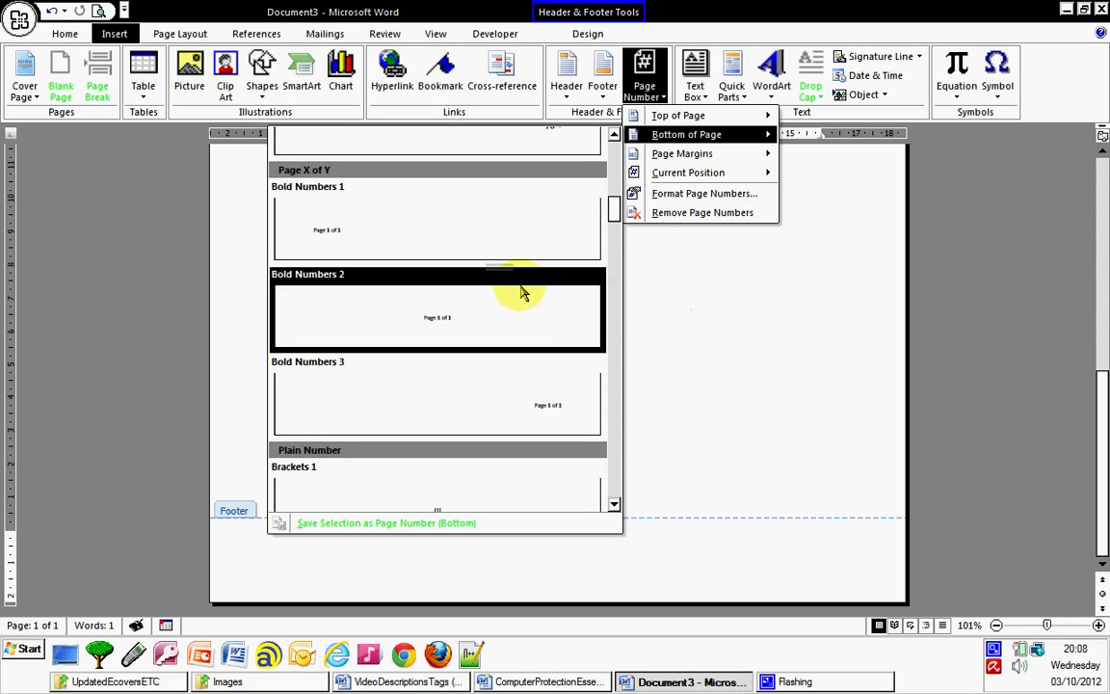
# - Insert the Bold Numbers 3 'Page 1 of 1' footer and adjust its alignment with a tab
pyautogui.click(546, 402)
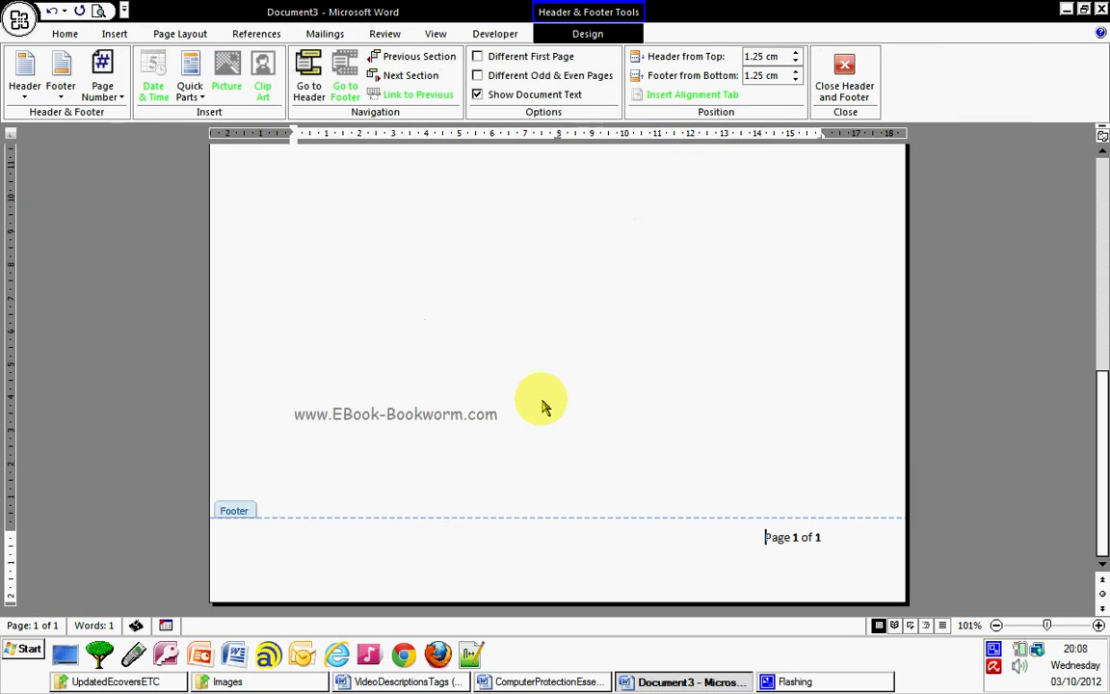
pyautogui.click(403, 531)
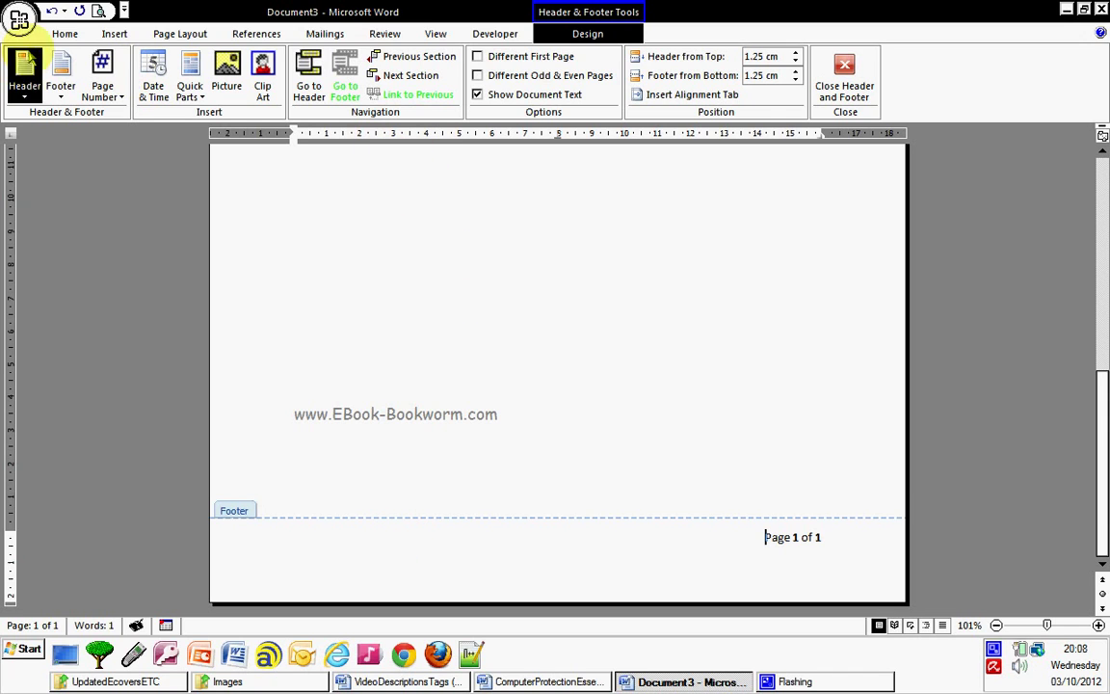
pyautogui.click(64, 33)
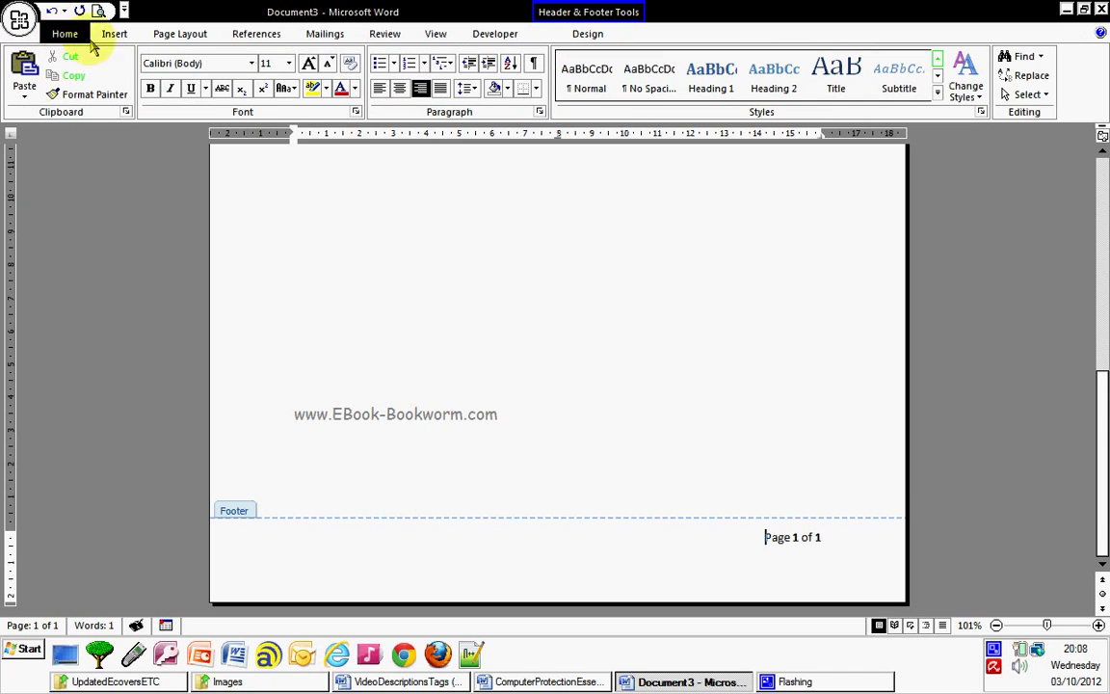
pyautogui.click(379, 87)
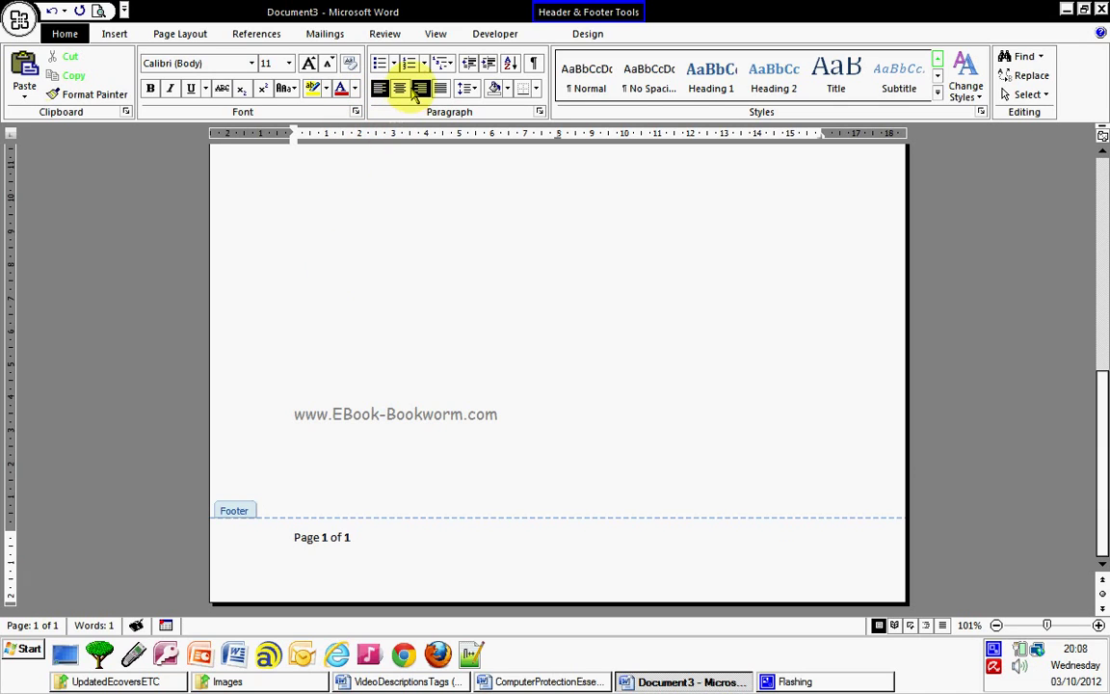
pyautogui.click(441, 89)
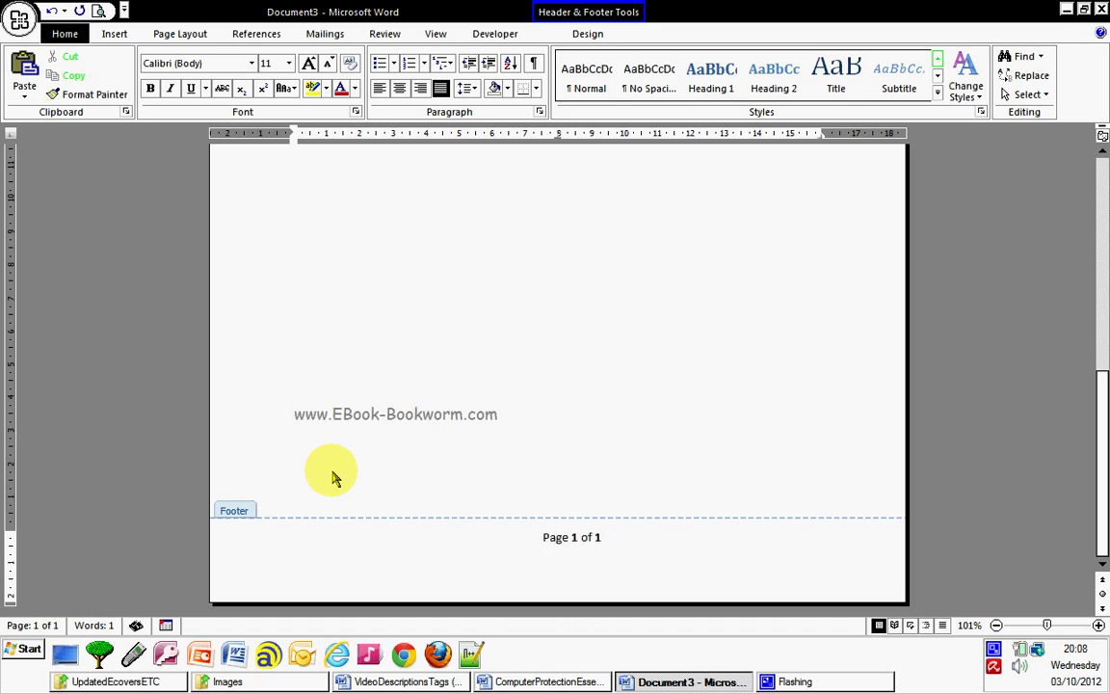
pyautogui.press('Tab')
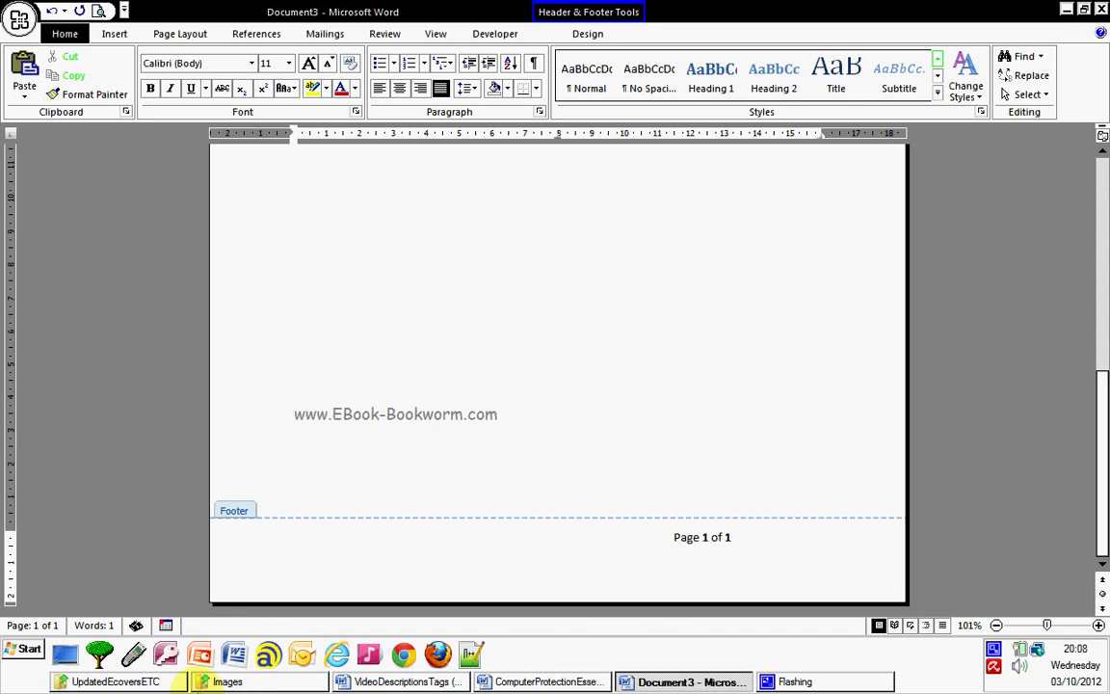
pyautogui.click(352, 543)
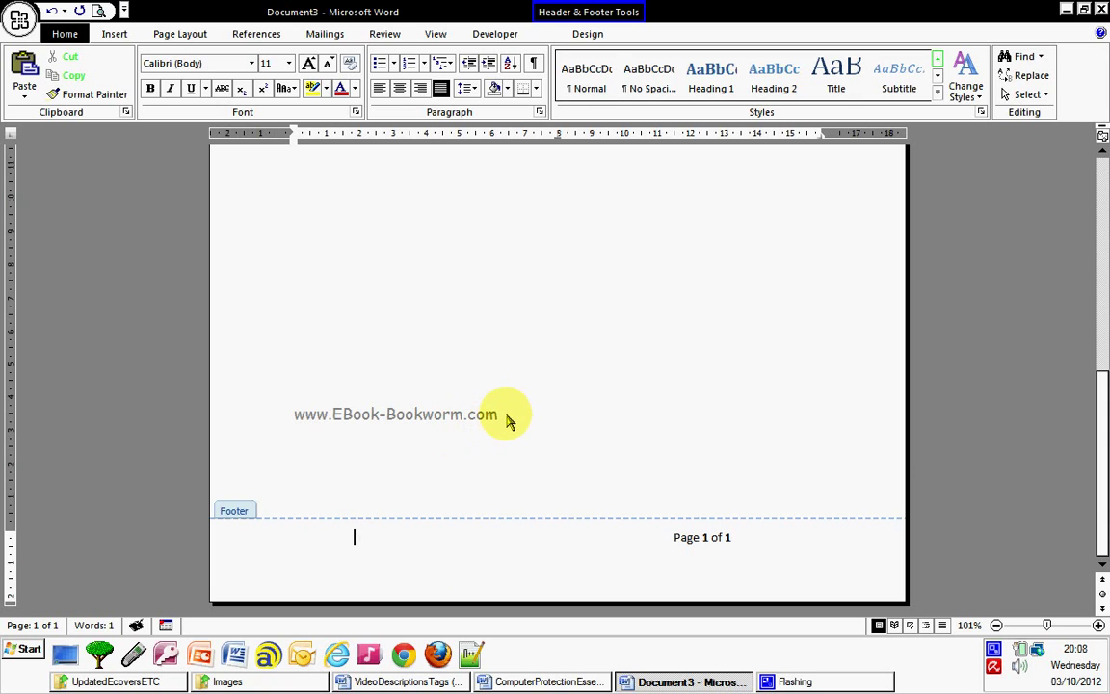
pyautogui.press('Escape')
pyautogui.moveTo(511, 414); pyautogui.dragTo(292, 414)
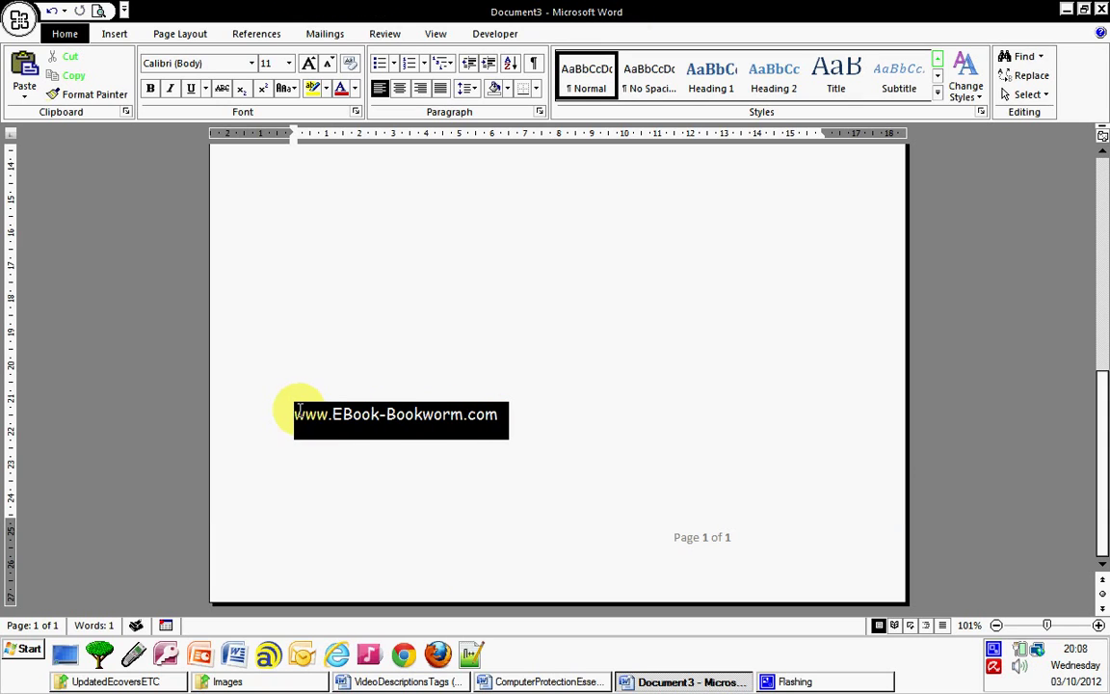
pyautogui.rightClick(365, 413)
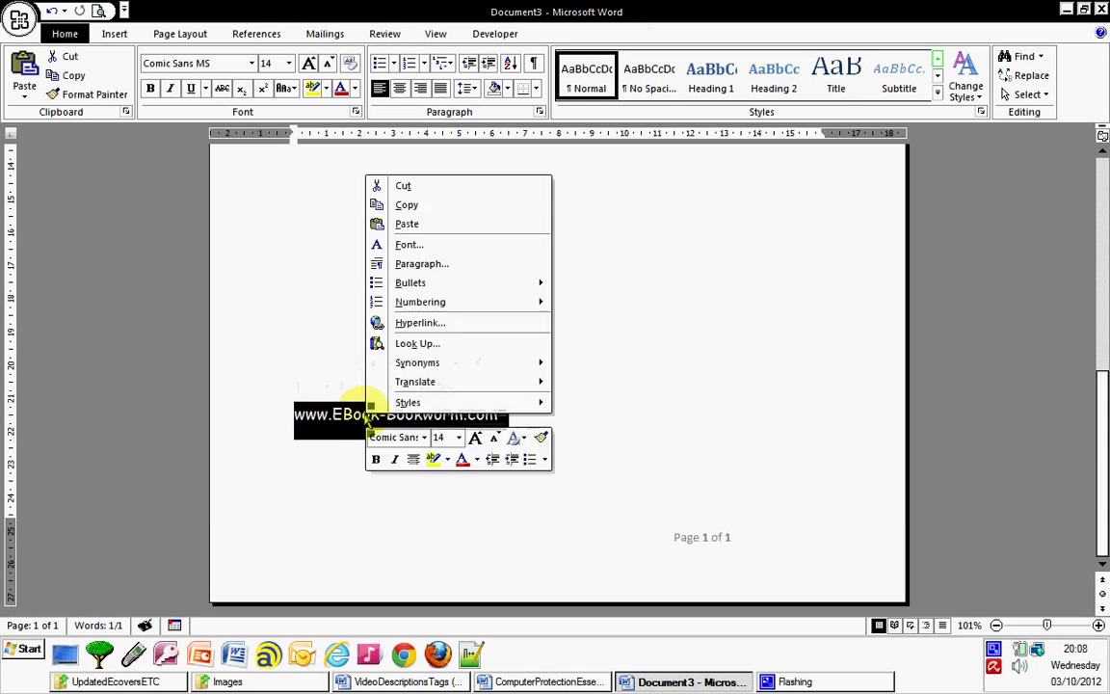
pyautogui.click(452, 207)
pyautogui.click(542, 409)
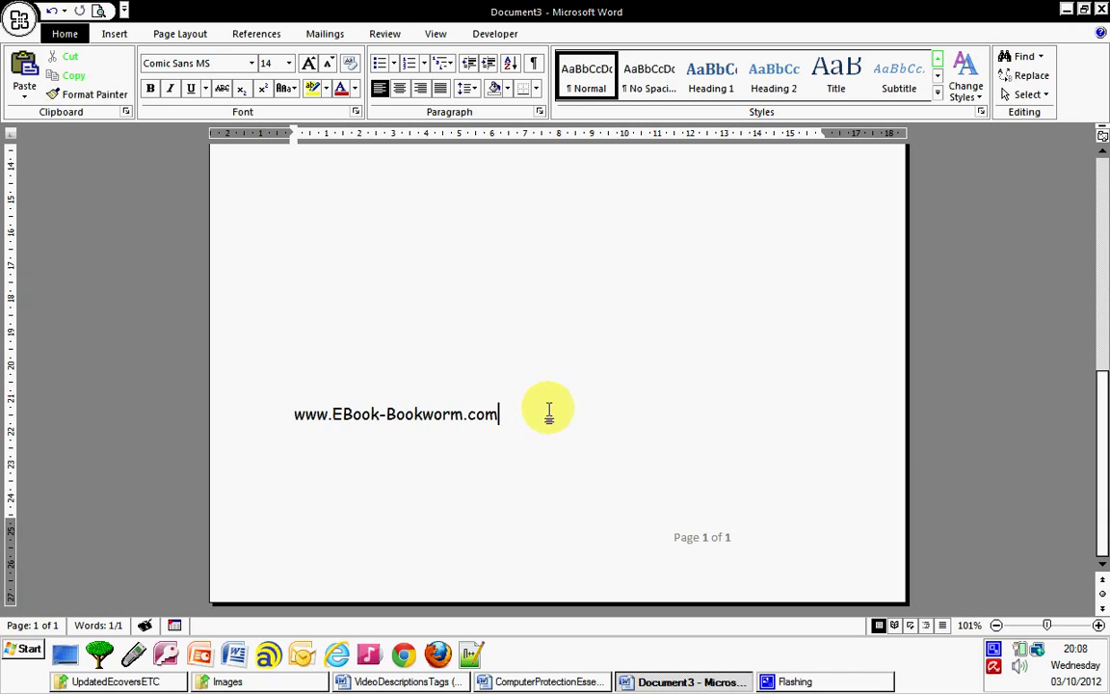
pyautogui.doubleClick(413, 563)
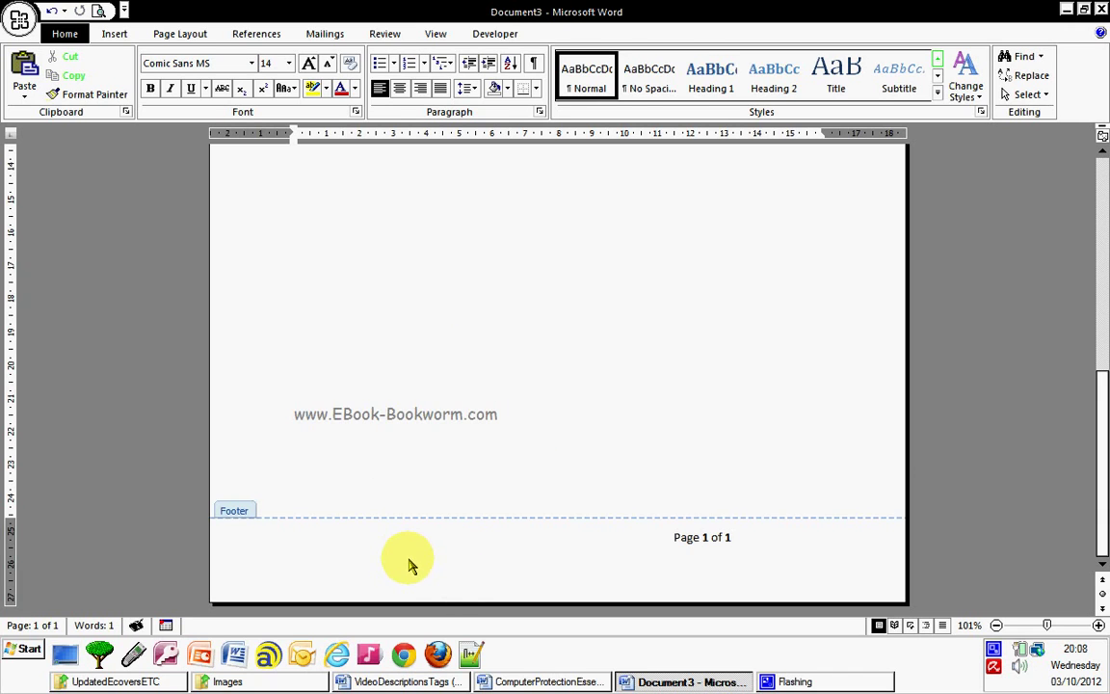
pyautogui.rightClick(322, 537)
pyautogui.click(408, 348)
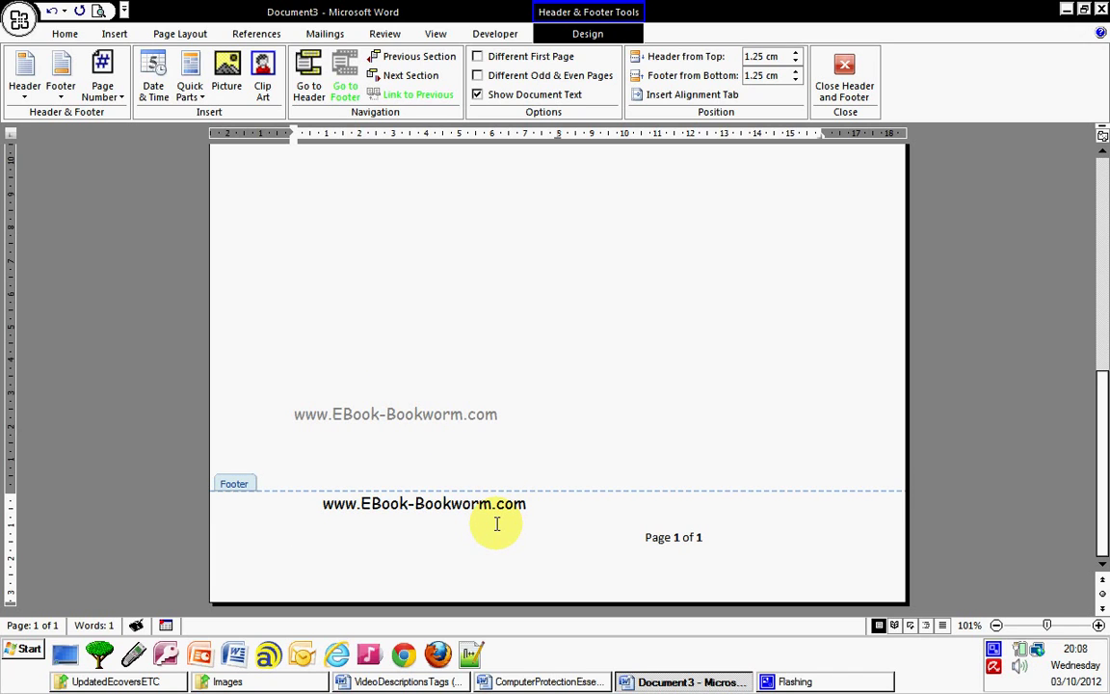
# - Rejoin 'Page 1 of 1' onto the address line at right and close the footer
pyautogui.press('BackSpace')
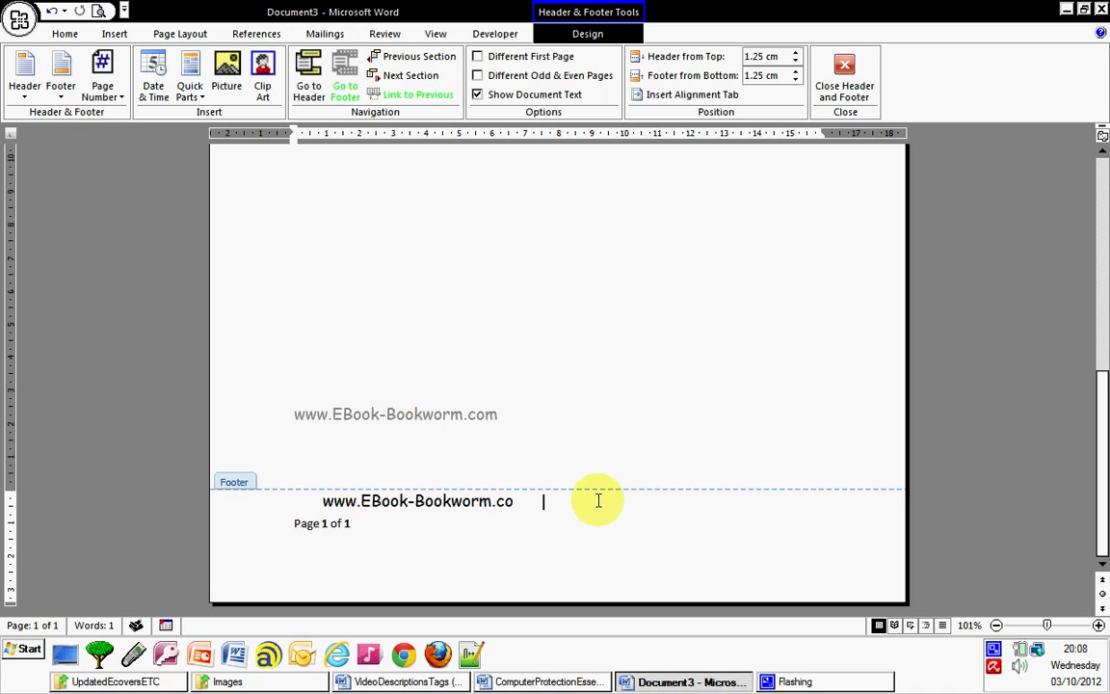
pyautogui.click(275, 530)
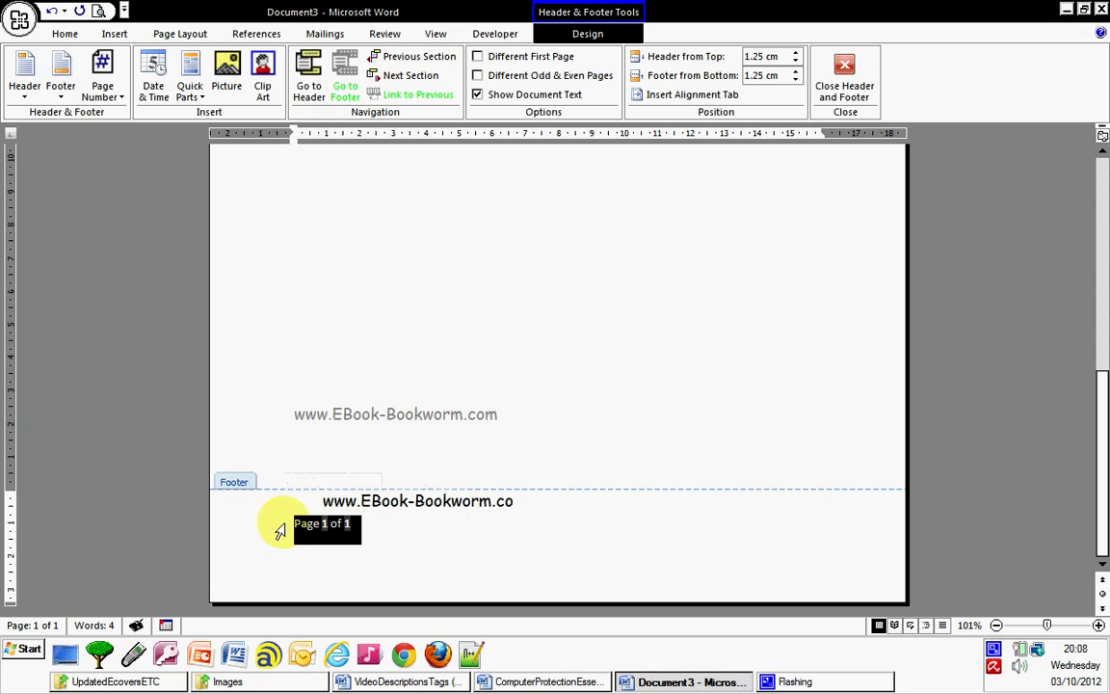
pyautogui.click(290, 522)
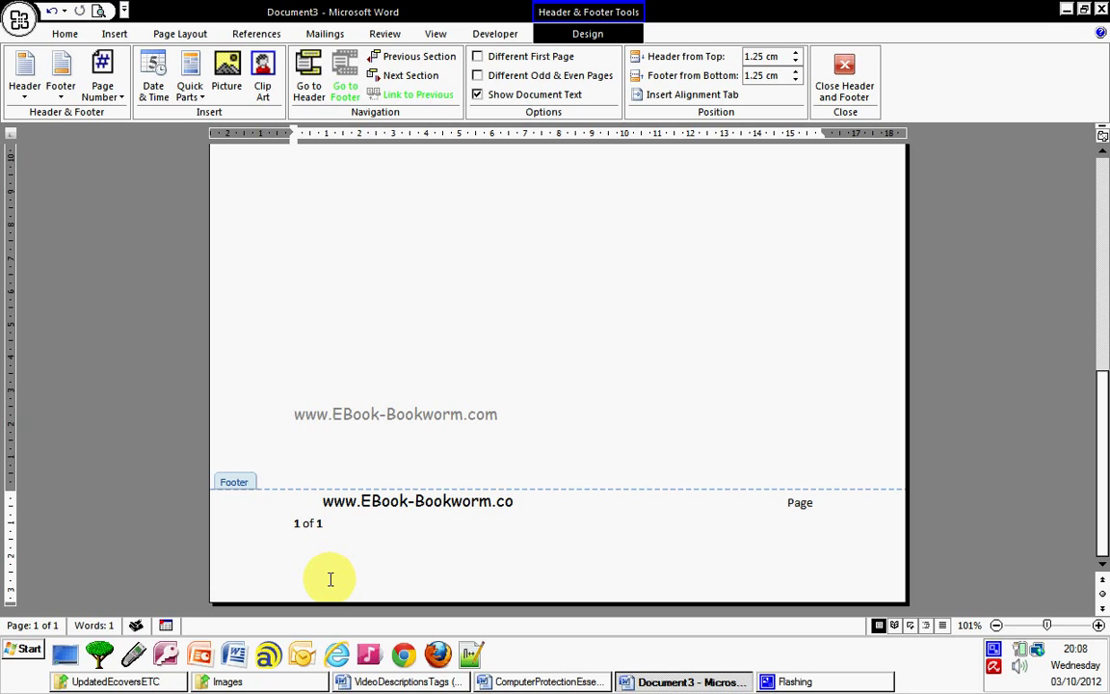
pyautogui.press('BackSpace')
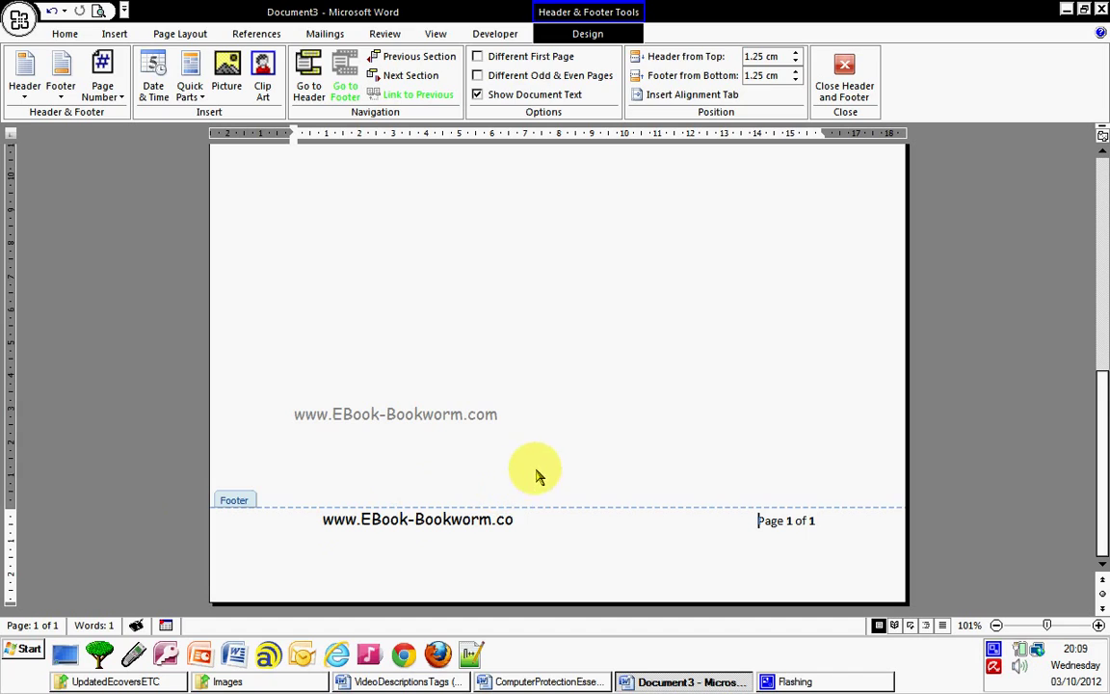
pyautogui.doubleClick(577, 454)
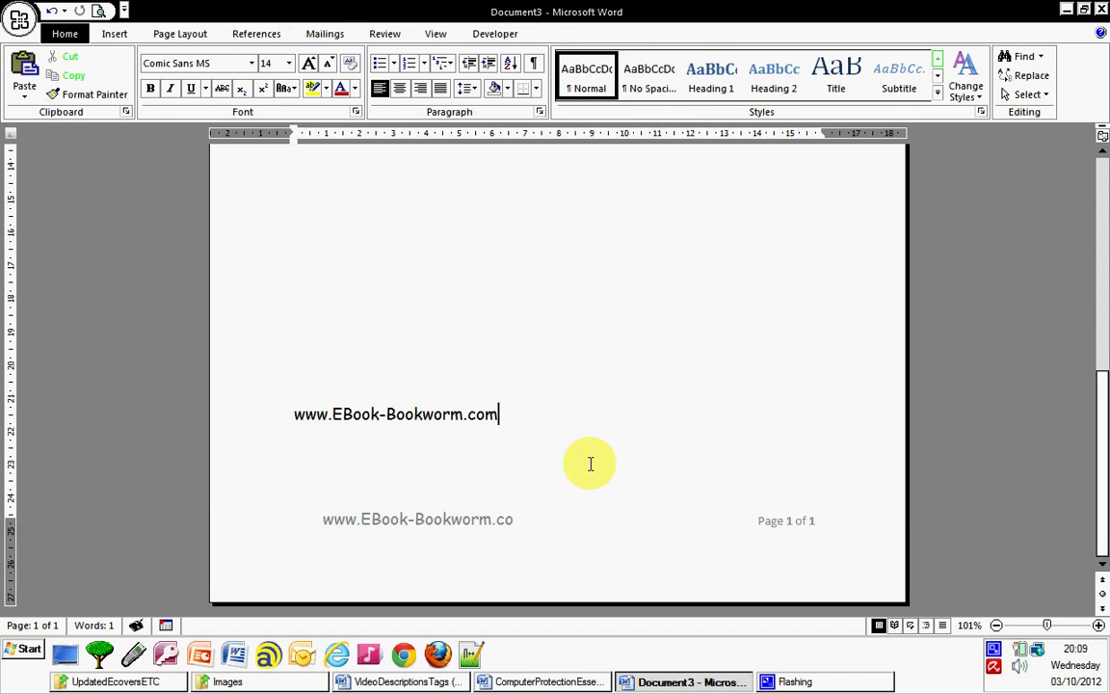
# - Delete the web address line from the body text
pyautogui.scroll(2, 588, 462)
pyautogui.moveTo(497, 495); pyautogui.dragTo(311, 486)
pyautogui.press('Delete')
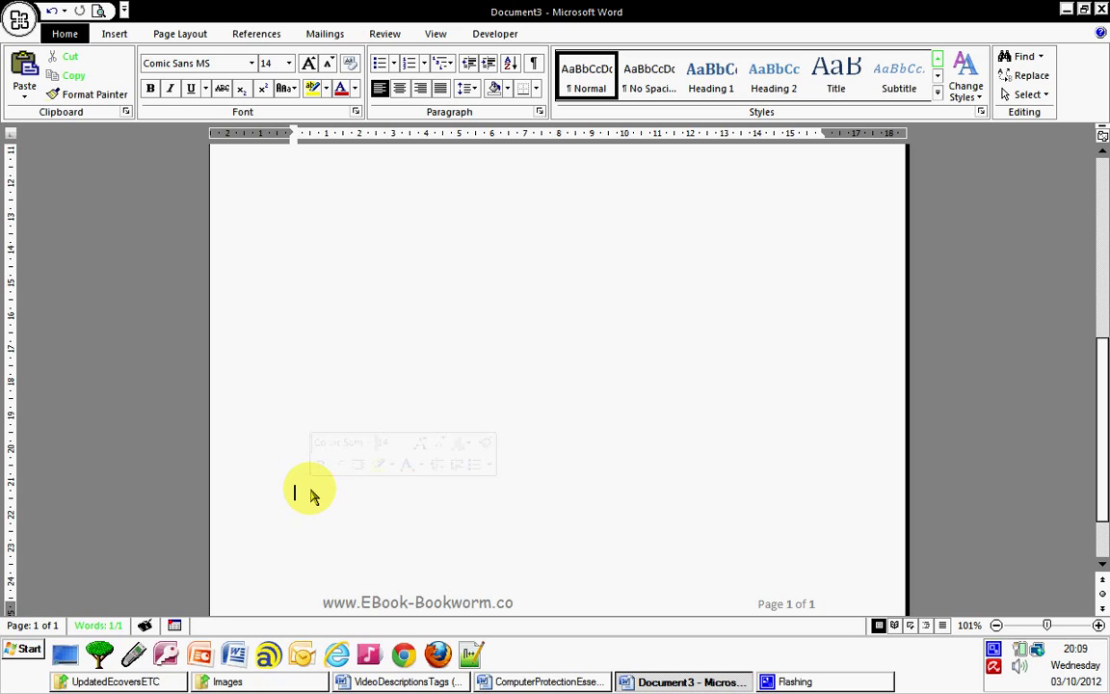
pyautogui.scroll(12, 310, 493)
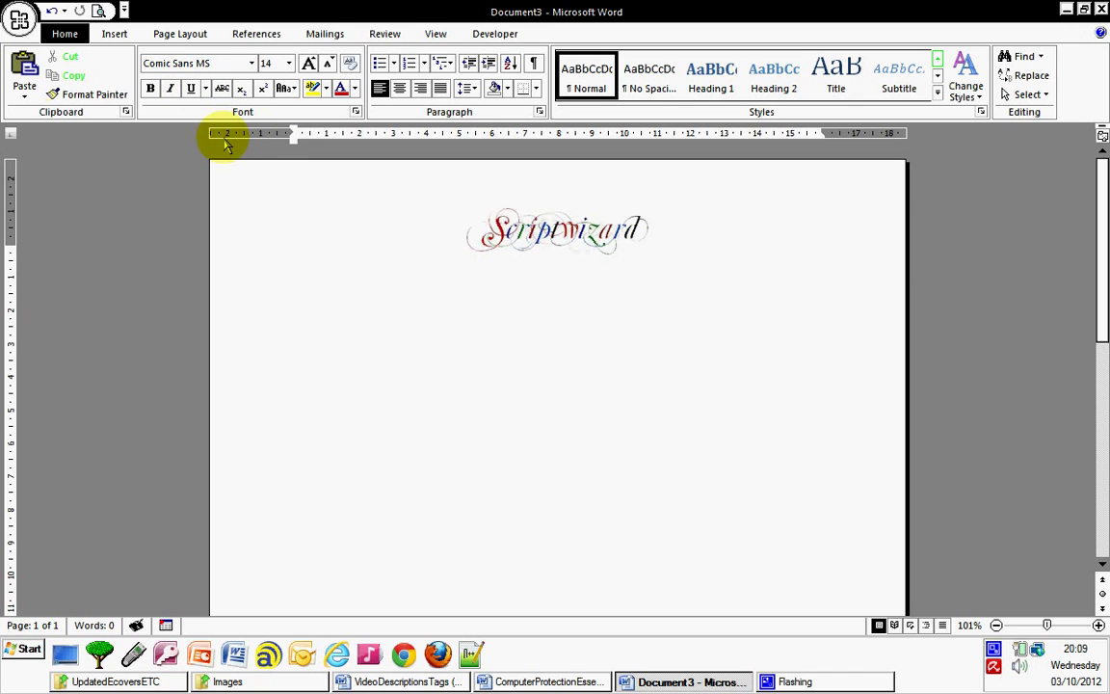
# - Switch the page to Landscape orientation, then set it back to Portrait
pyautogui.click(183, 35)
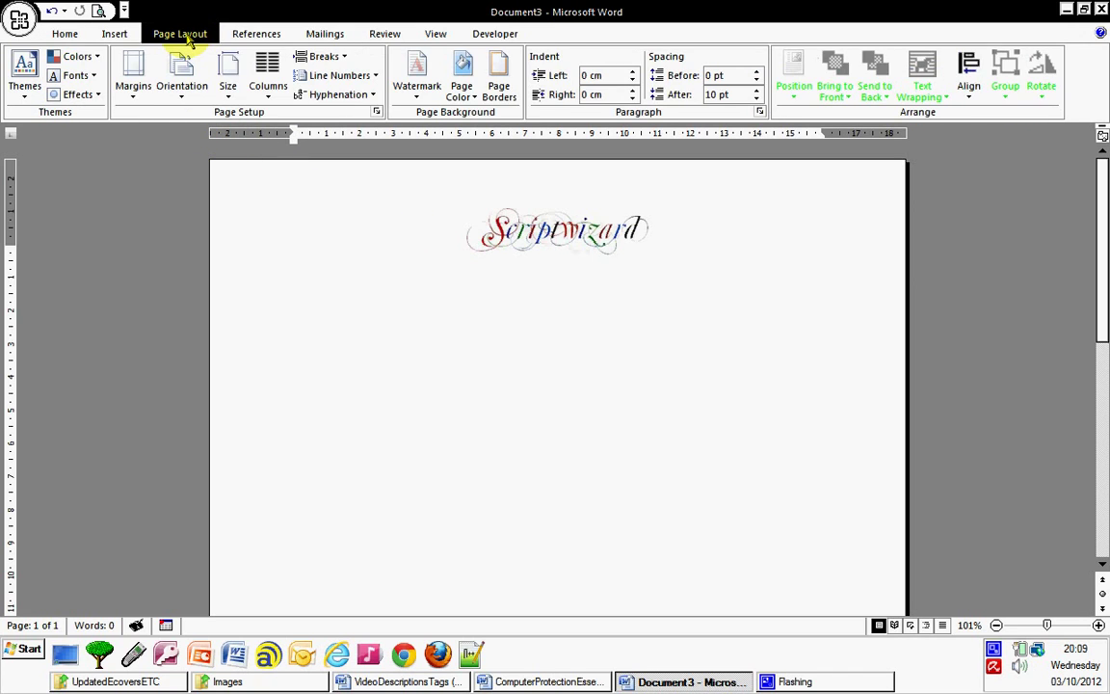
pyautogui.click(188, 91)
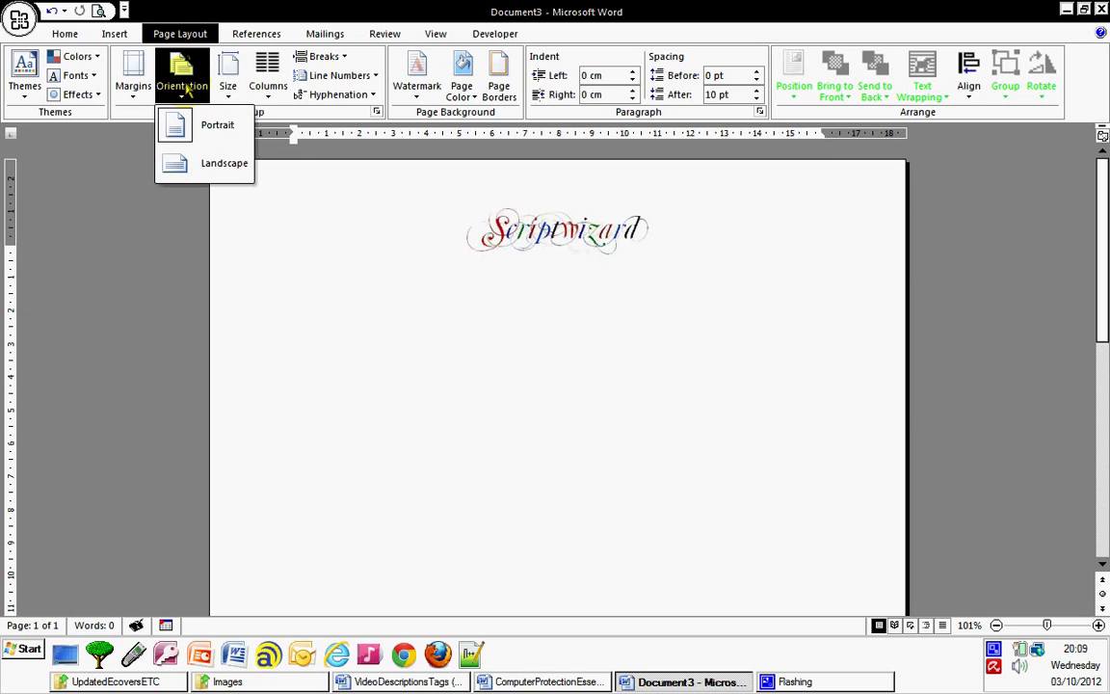
pyautogui.click(193, 163)
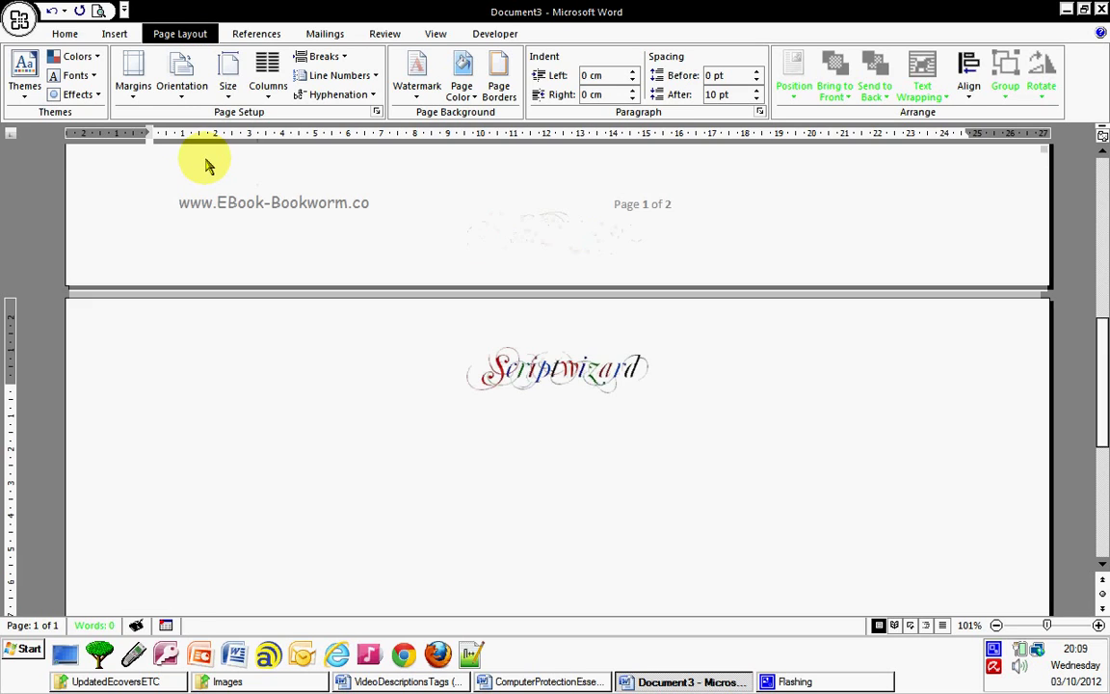
pyautogui.scroll(5, 205, 165)
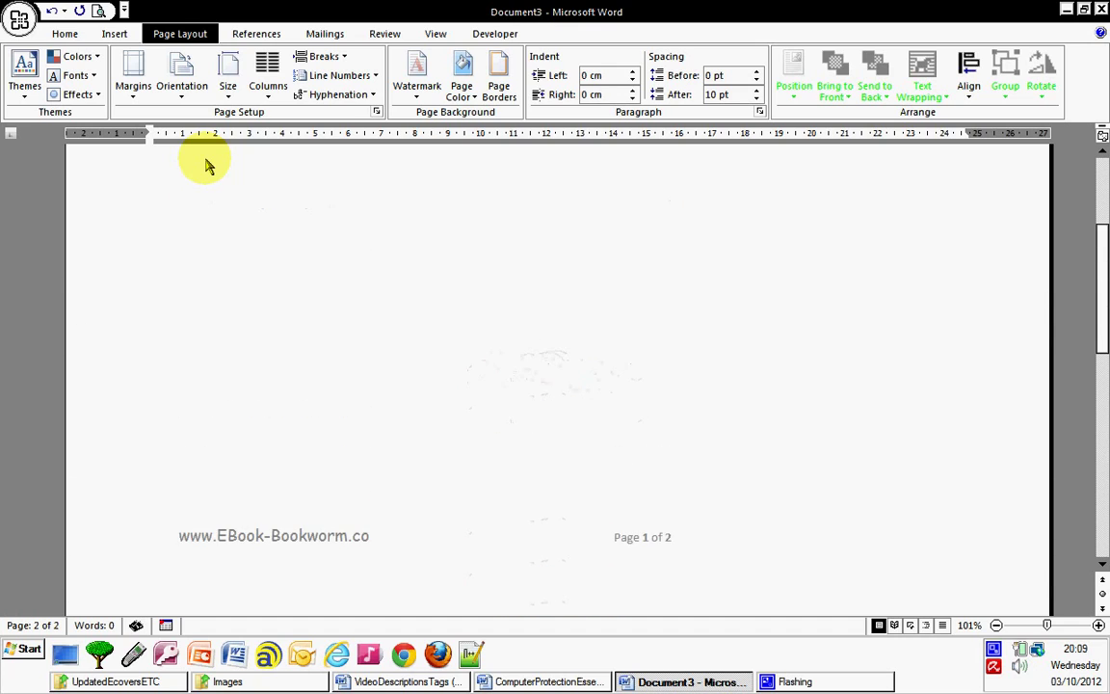
pyautogui.scroll(3, 205, 166)
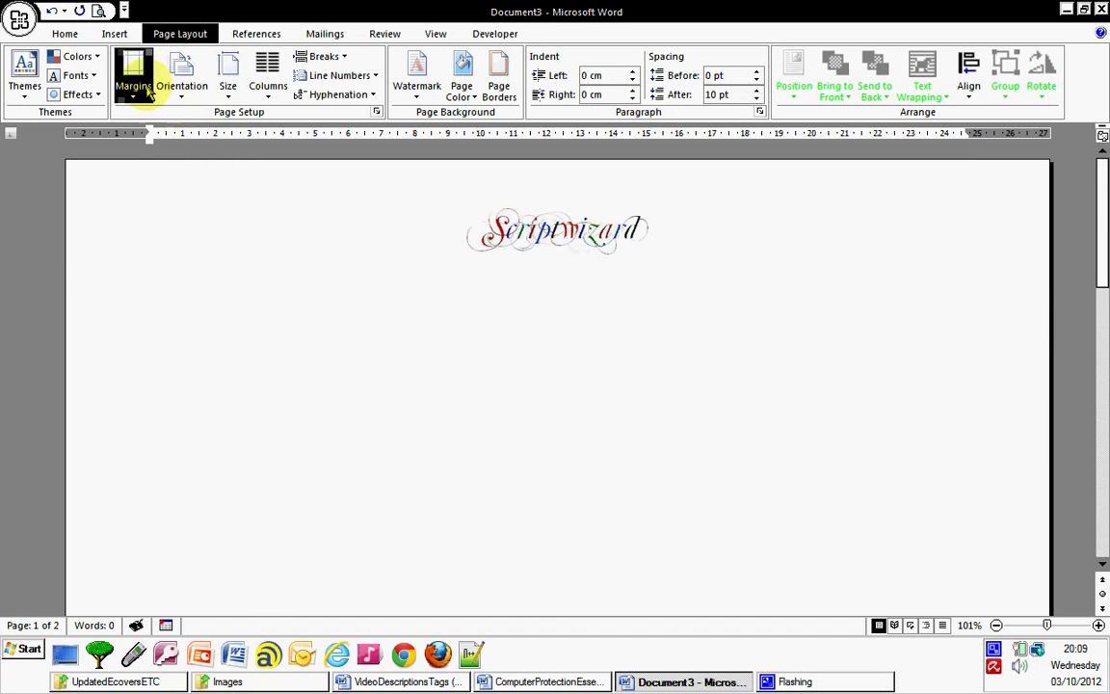
pyautogui.click(180, 97)
pyautogui.click(197, 120)
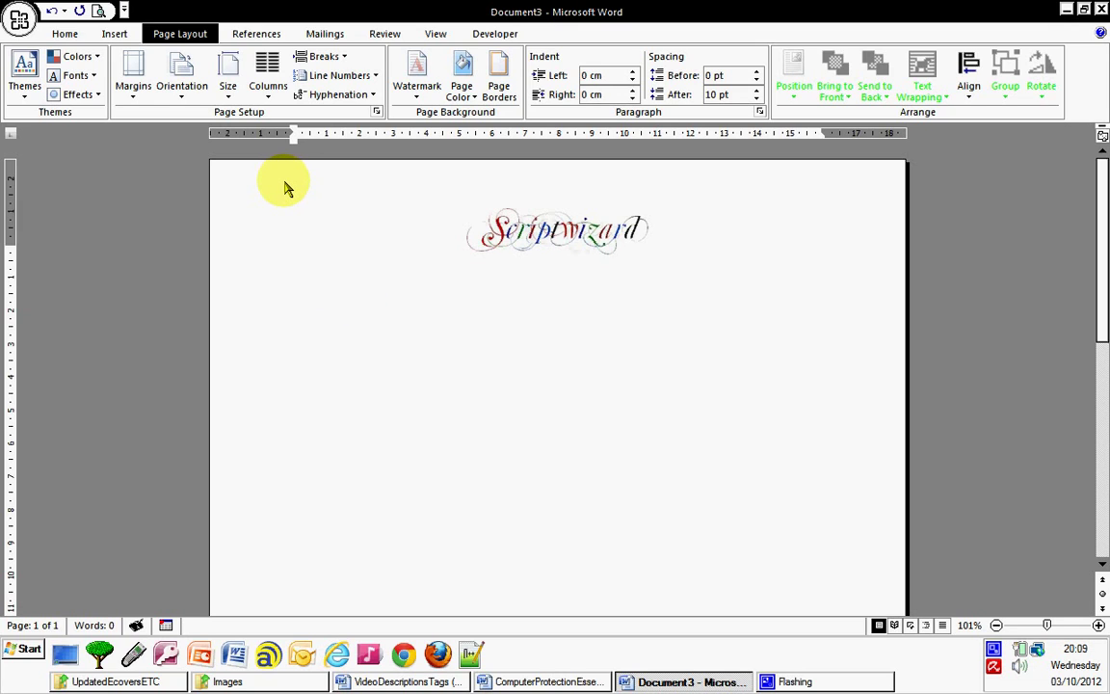
# - In Borders and Shading, choose the 31 pt palm-tree art page border for the whole document
pyautogui.click(256, 34)
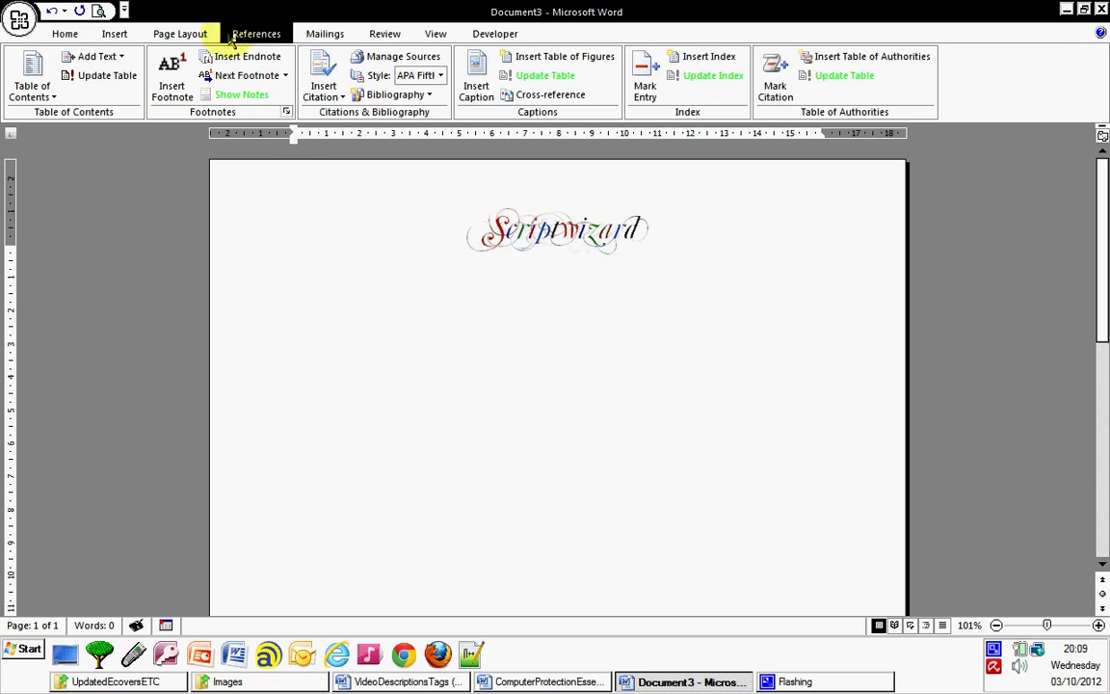
pyautogui.click(190, 35)
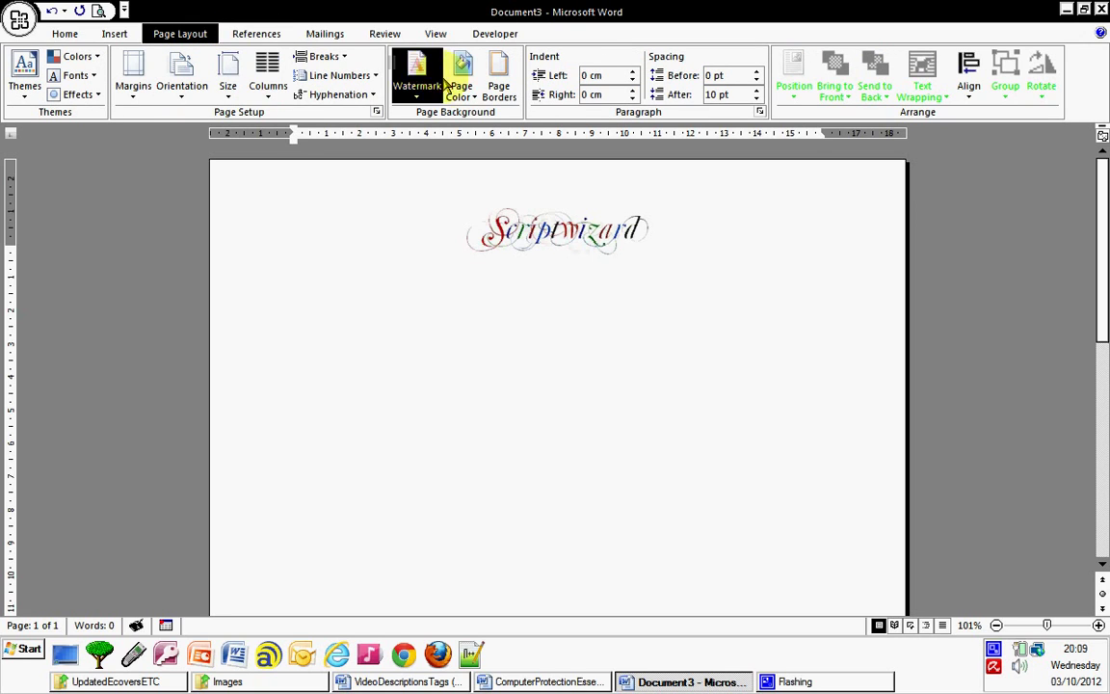
pyautogui.click(499, 97)
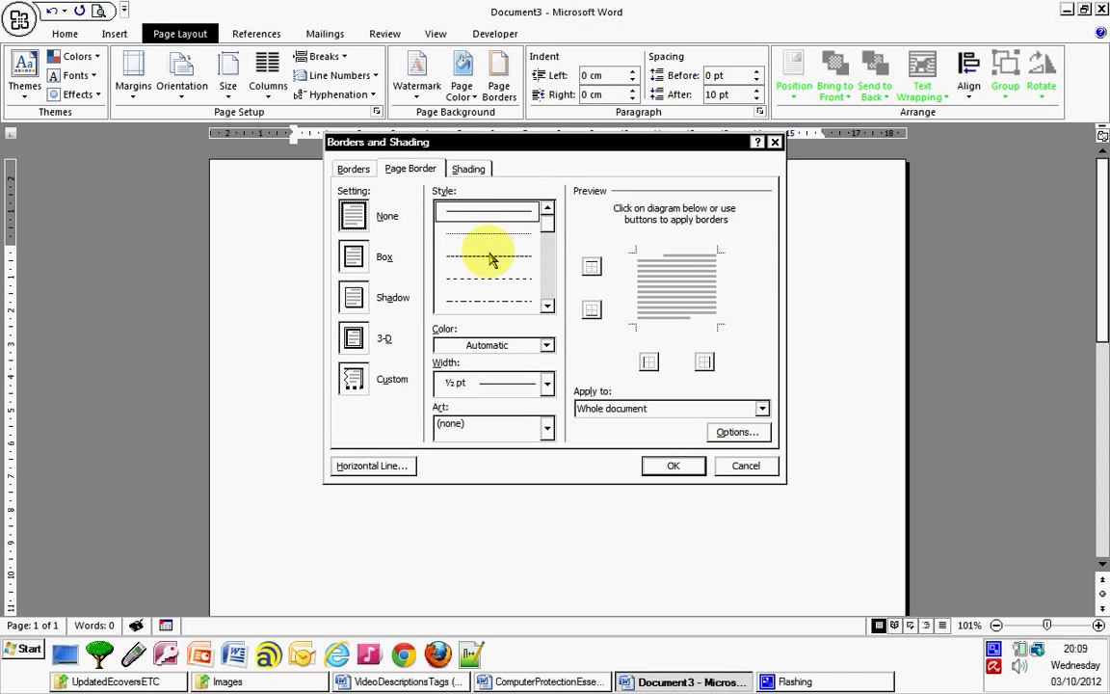
pyautogui.scroll(-5, 491, 258)
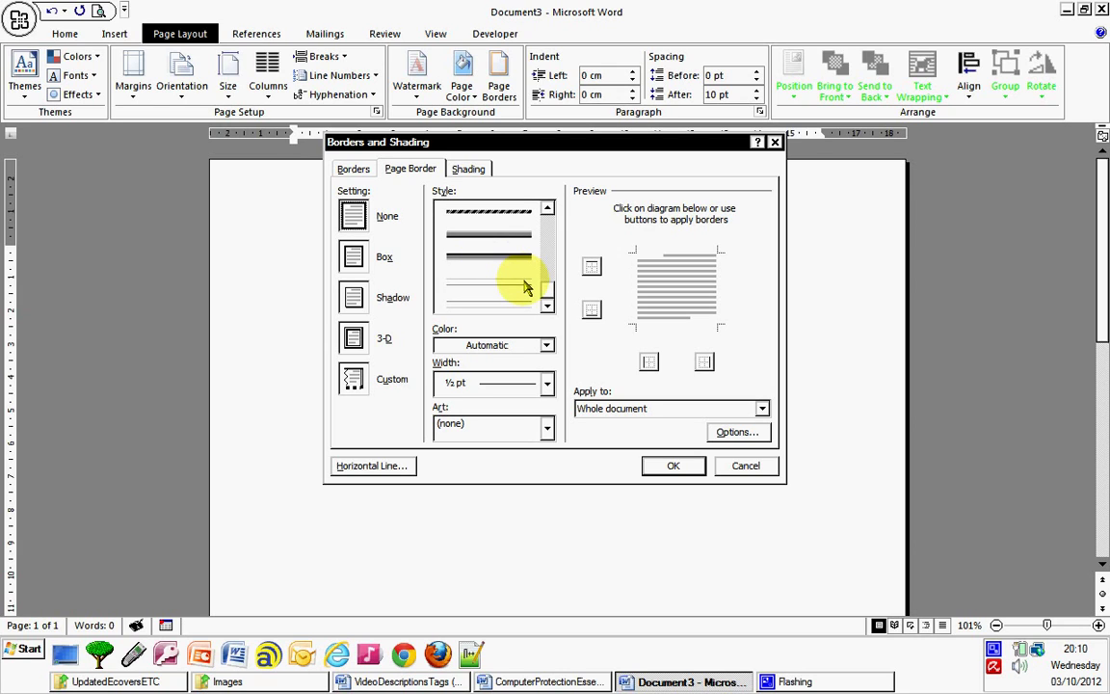
pyautogui.click(548, 430)
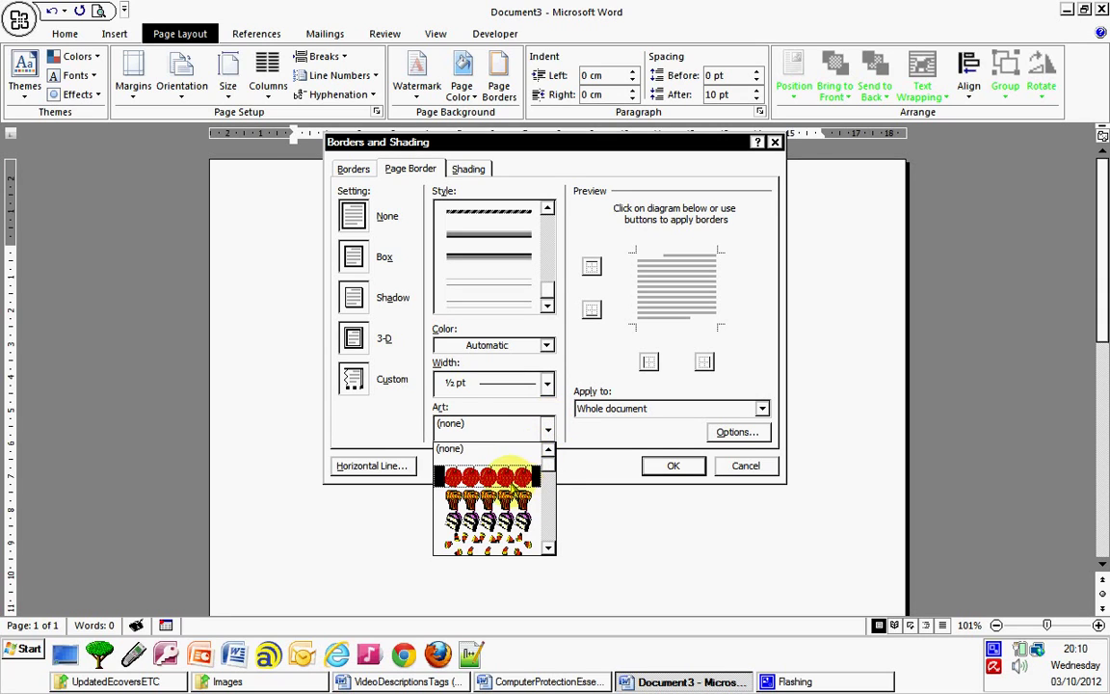
pyautogui.scroll(-1, 491, 498)
pyautogui.scroll(-2, 491, 498)
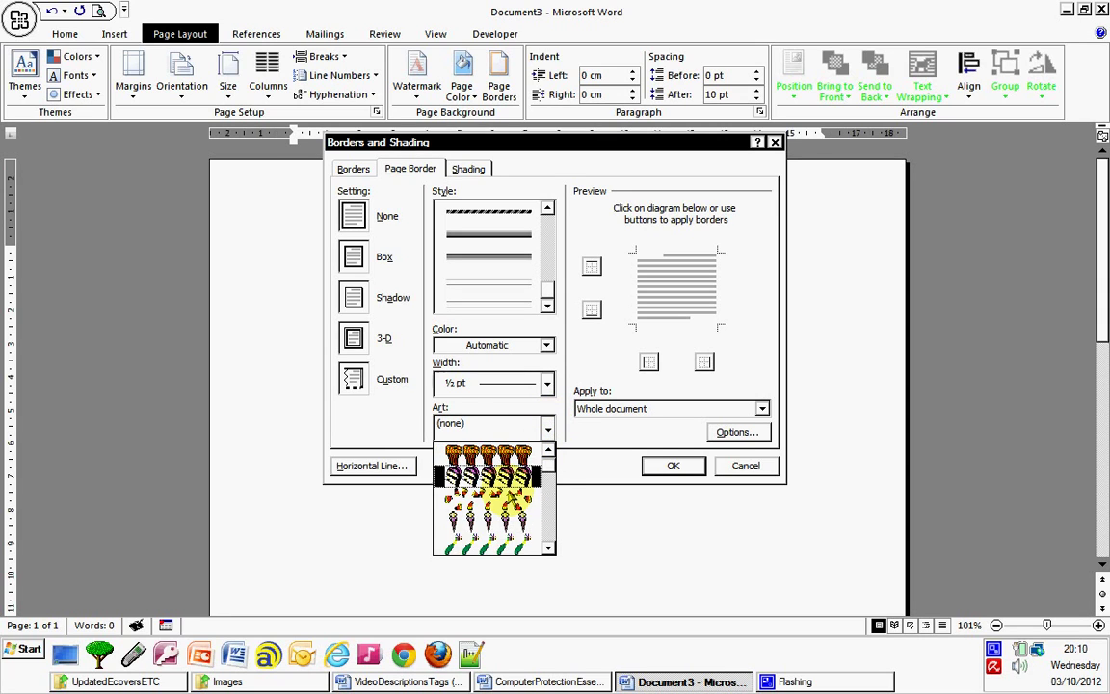
pyautogui.scroll(-1, 511, 497)
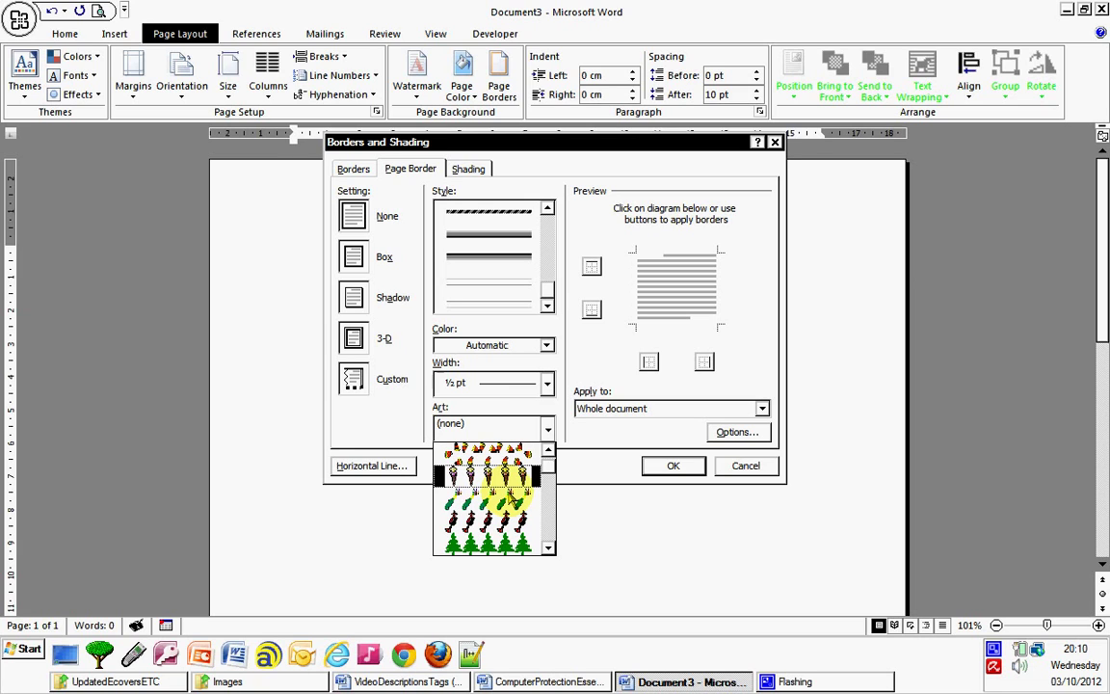
pyautogui.scroll(-3, 510, 497)
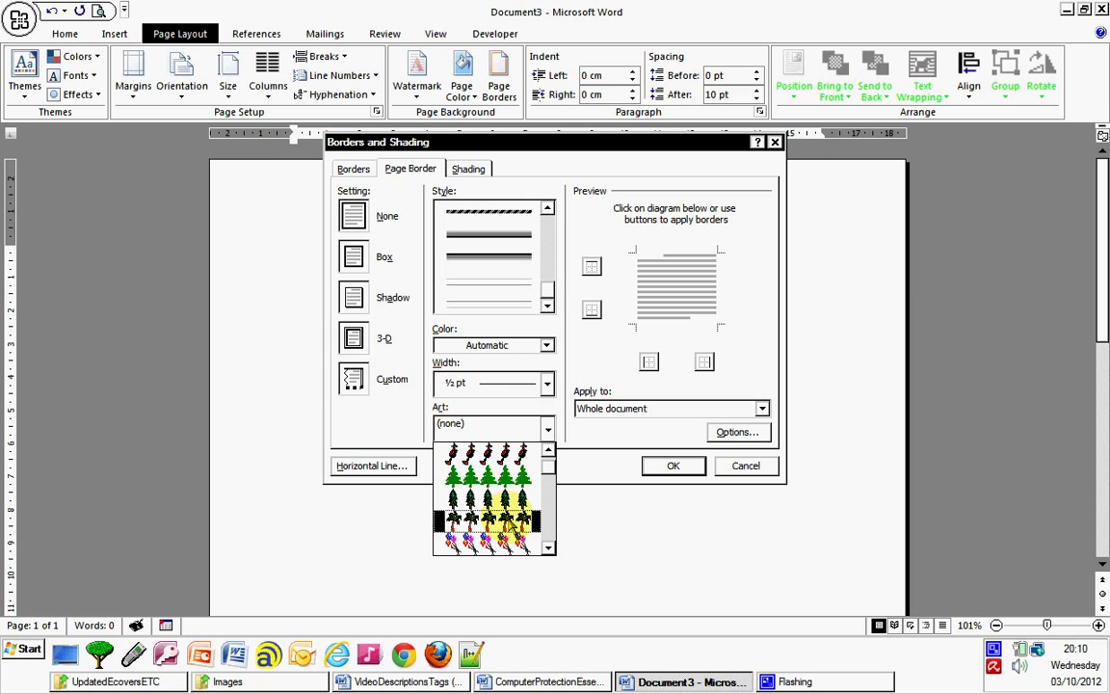
pyautogui.click(511, 522)
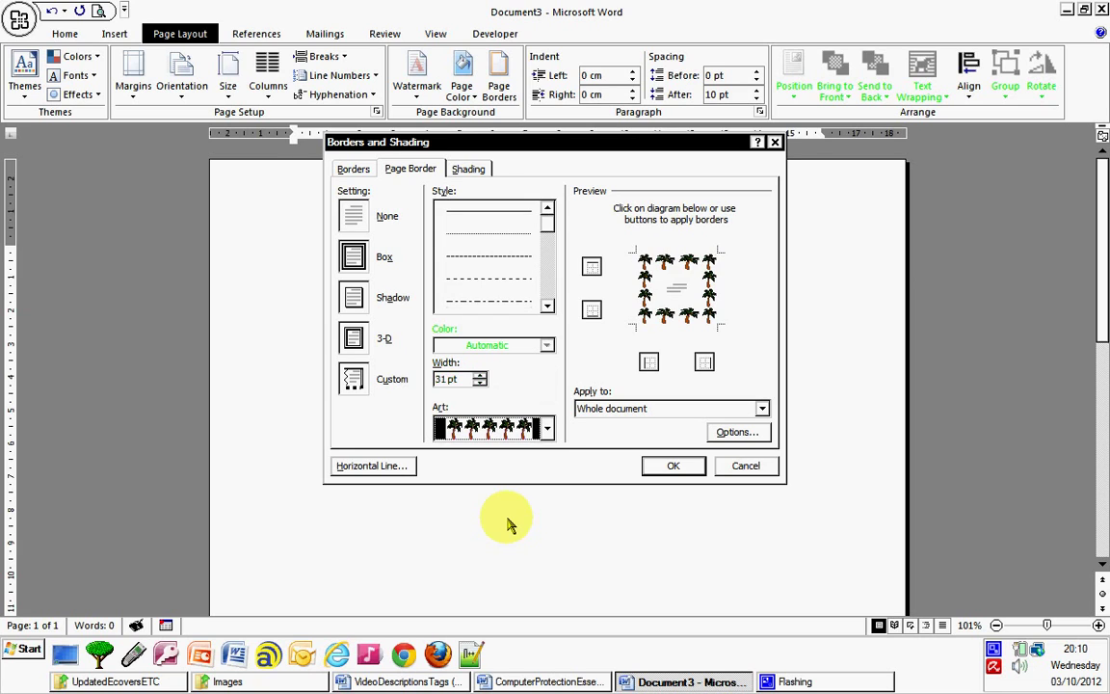
# - Apply the palm-tree art border around the page and check that it frames the logo and footer
pyautogui.click(672, 466)
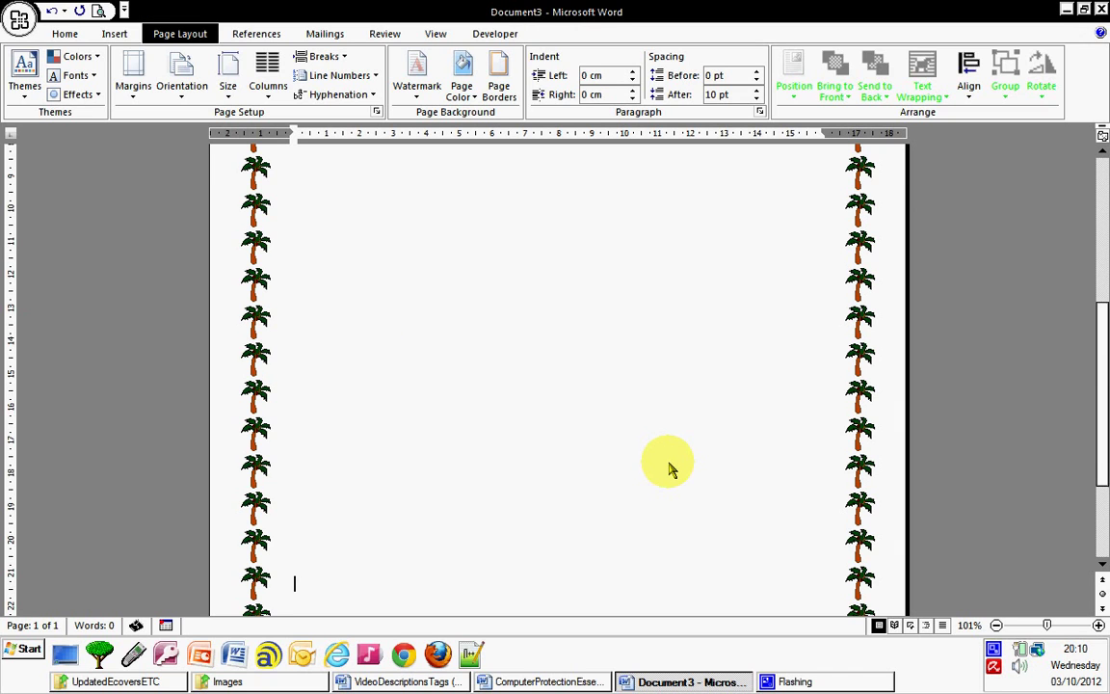
pyautogui.scroll(7, 672, 468)
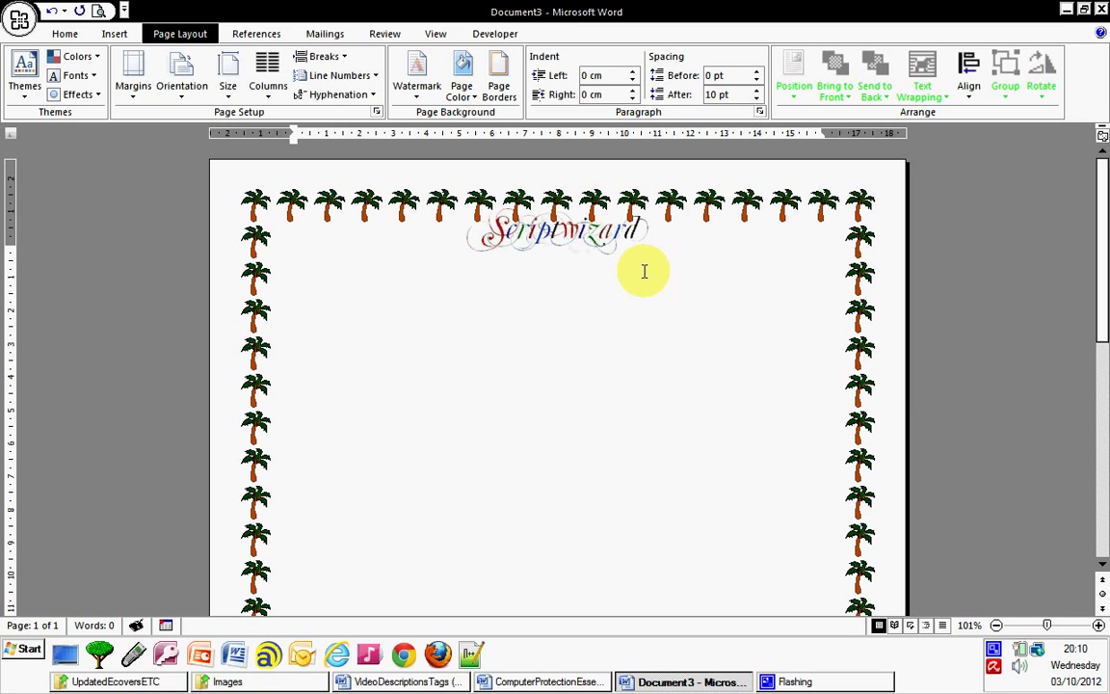
pyautogui.scroll(-7, 564, 318)
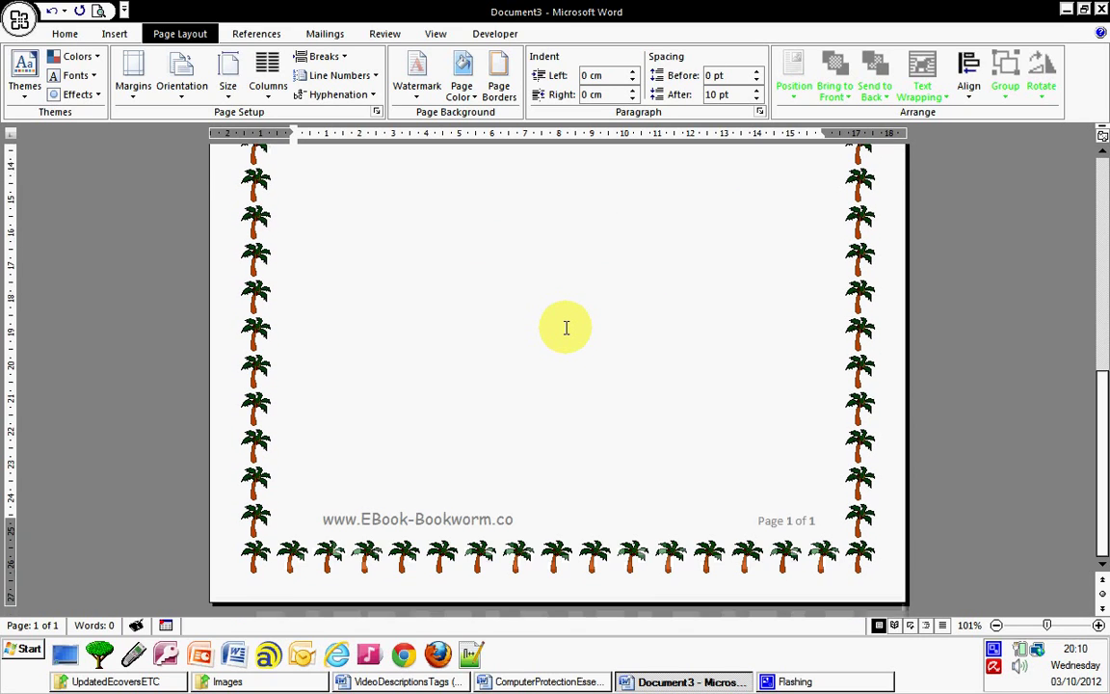
pyautogui.scroll(3, 528, 320)
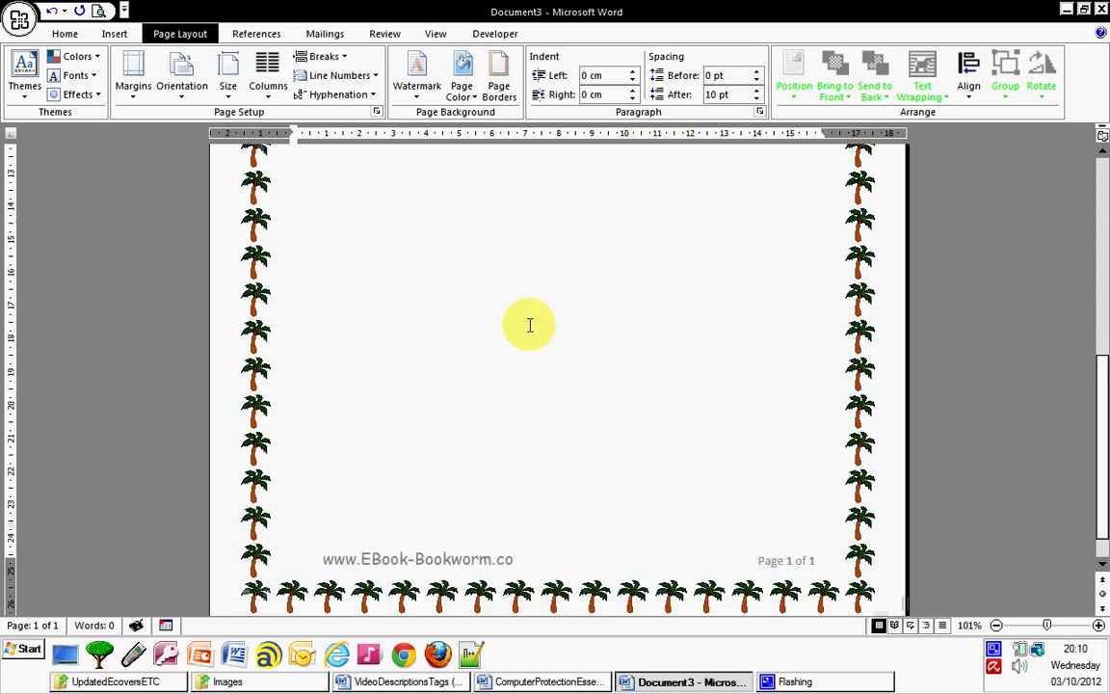
pyautogui.scroll(3, 508, 308)
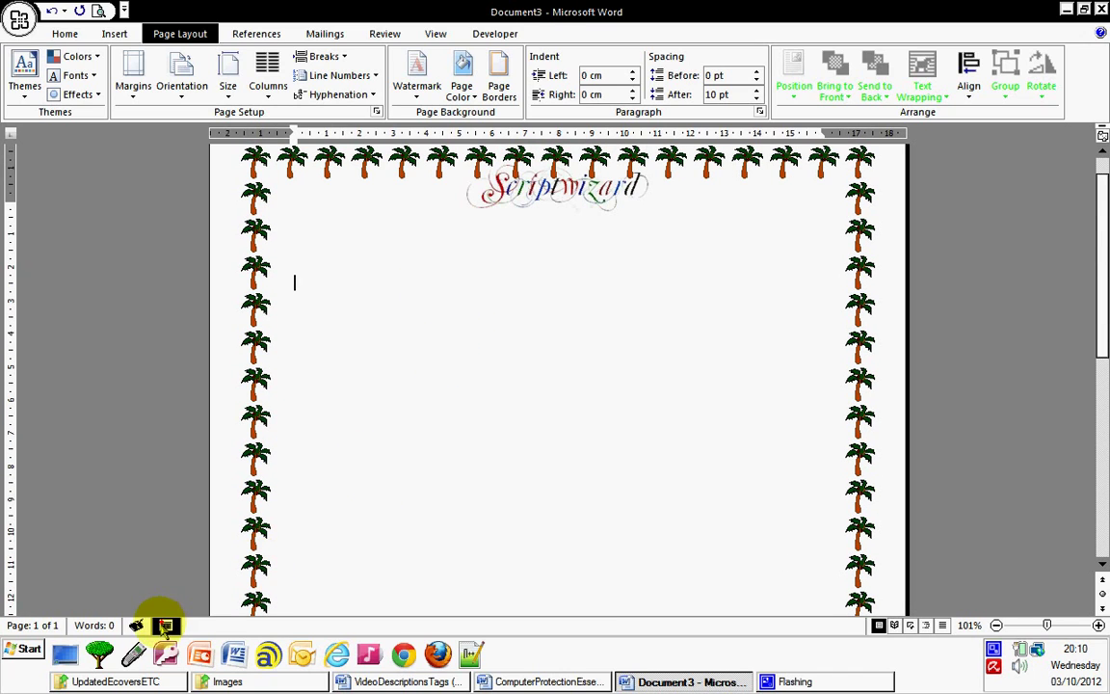
pyautogui.click(204, 681)
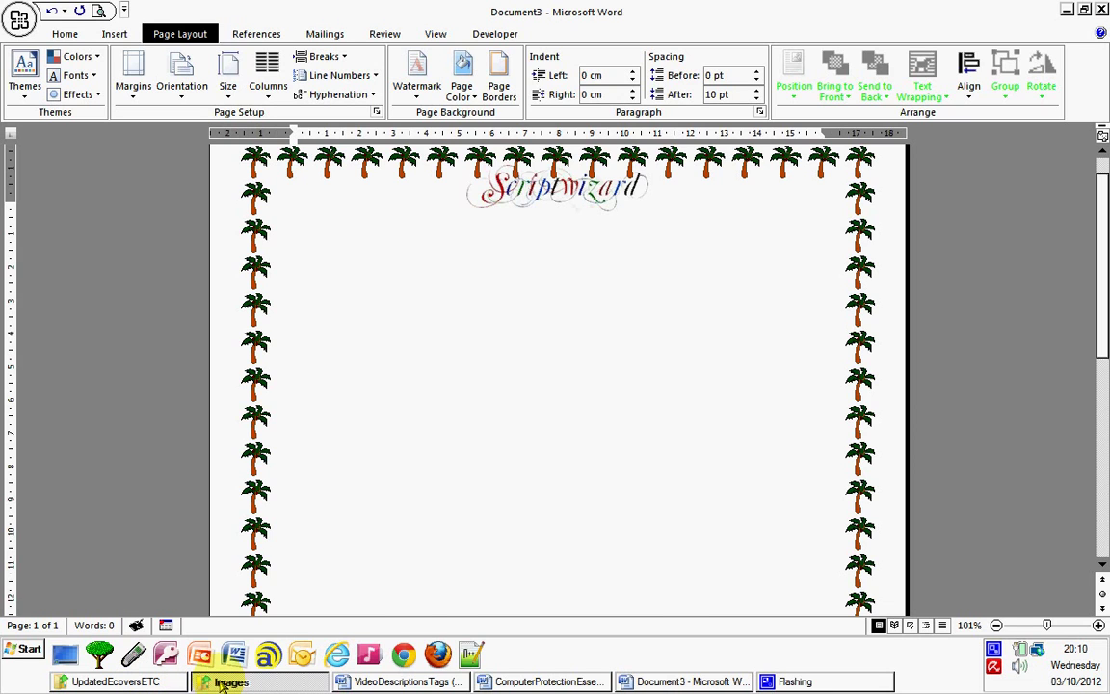
# - Copy the 115x125px ecover image from the UpdatedEcoversETC folder and return to Word
pyautogui.click(192, 681)
pyautogui.click(147, 682)
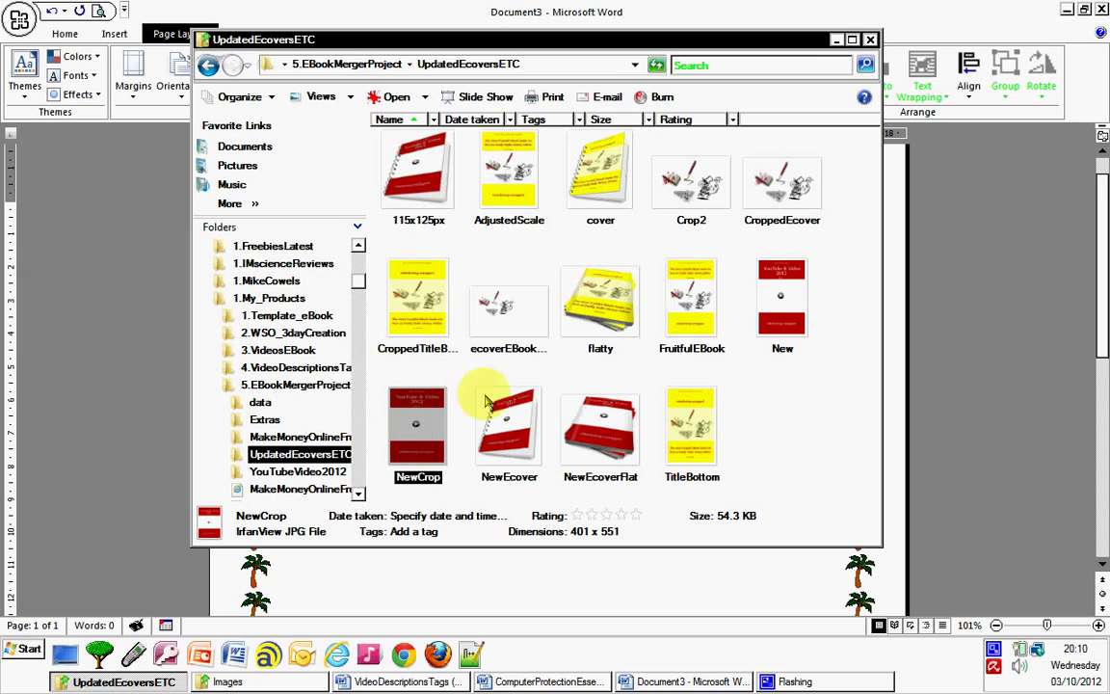
pyautogui.rightClick(420, 168)
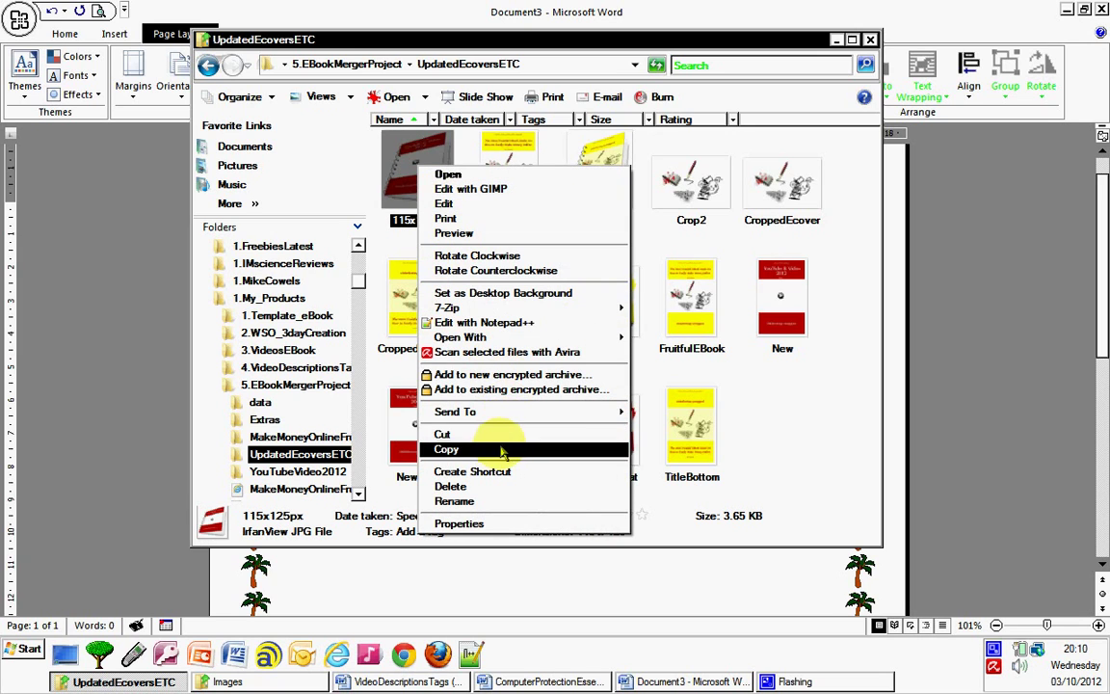
pyautogui.click(501, 450)
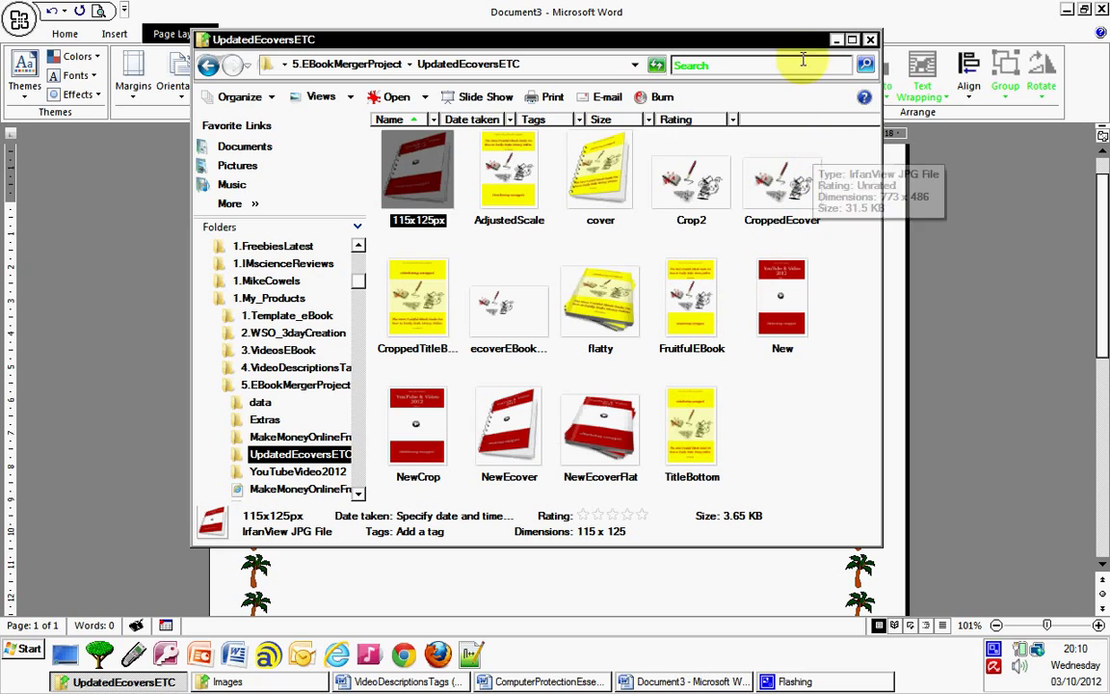
pyautogui.click(836, 41)
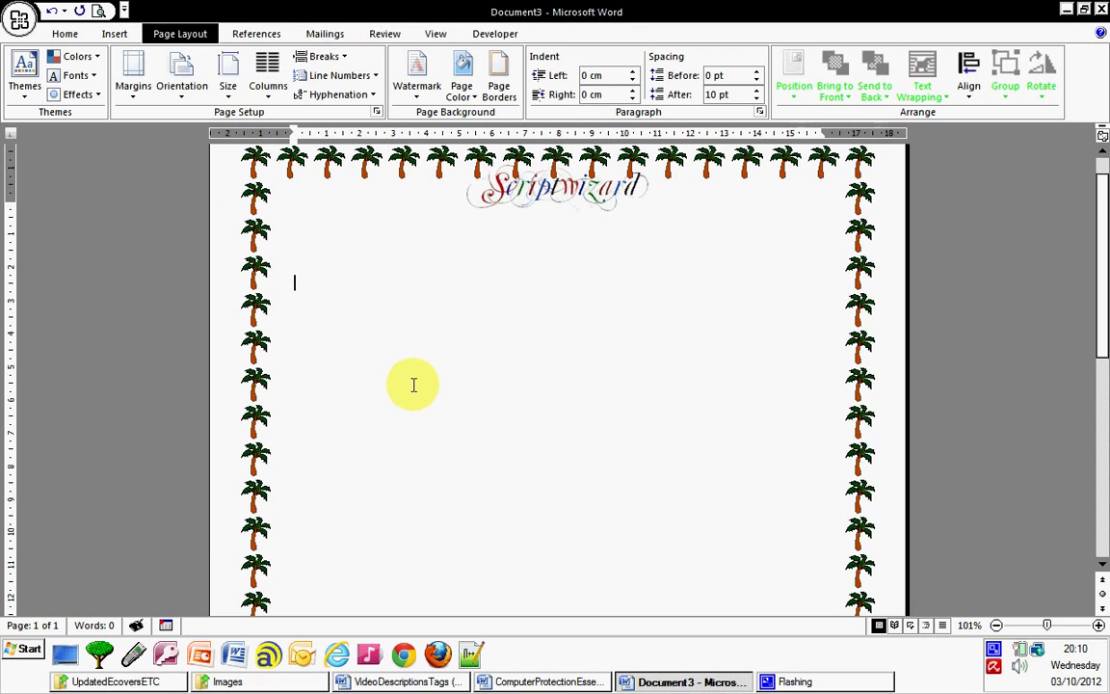
# - Paste the ecover image below the Scriptwizard logo and scale it to 123% (6.97 × 6.41 cm)
pyautogui.rightClick(428, 302)
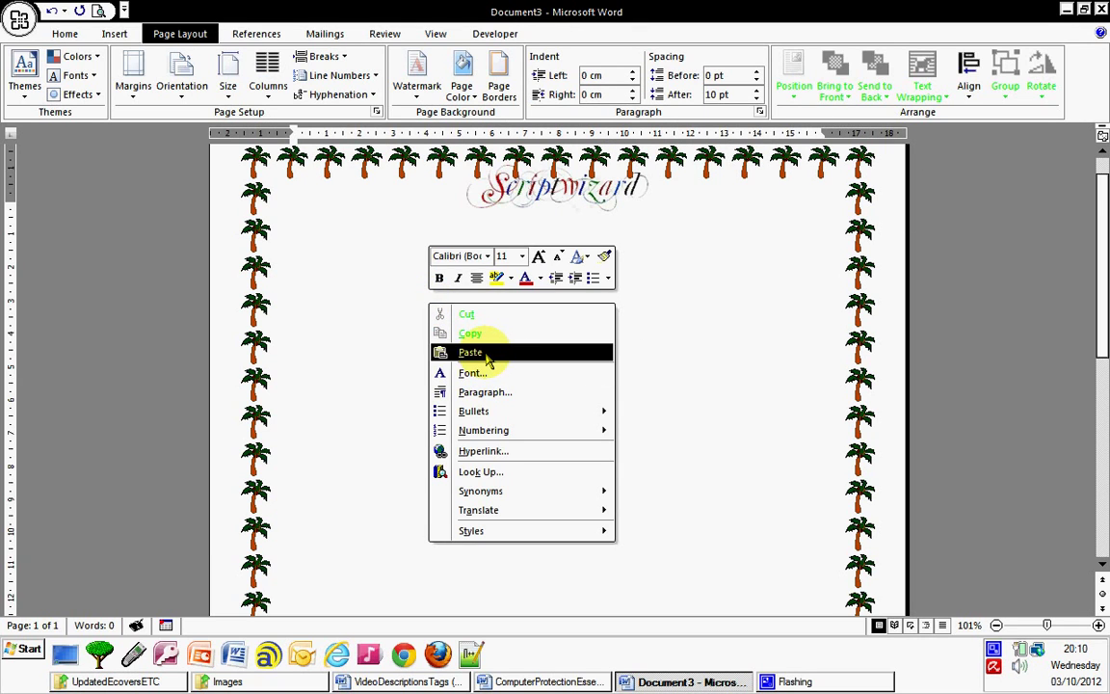
pyautogui.click(472, 352)
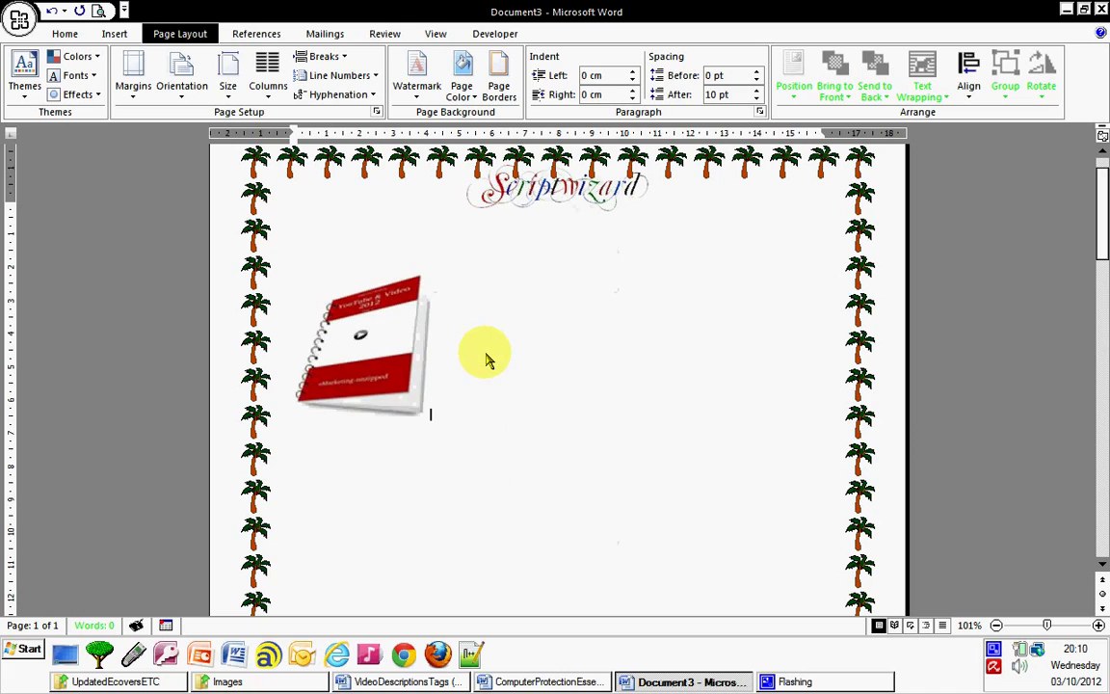
pyautogui.rightClick(371, 355)
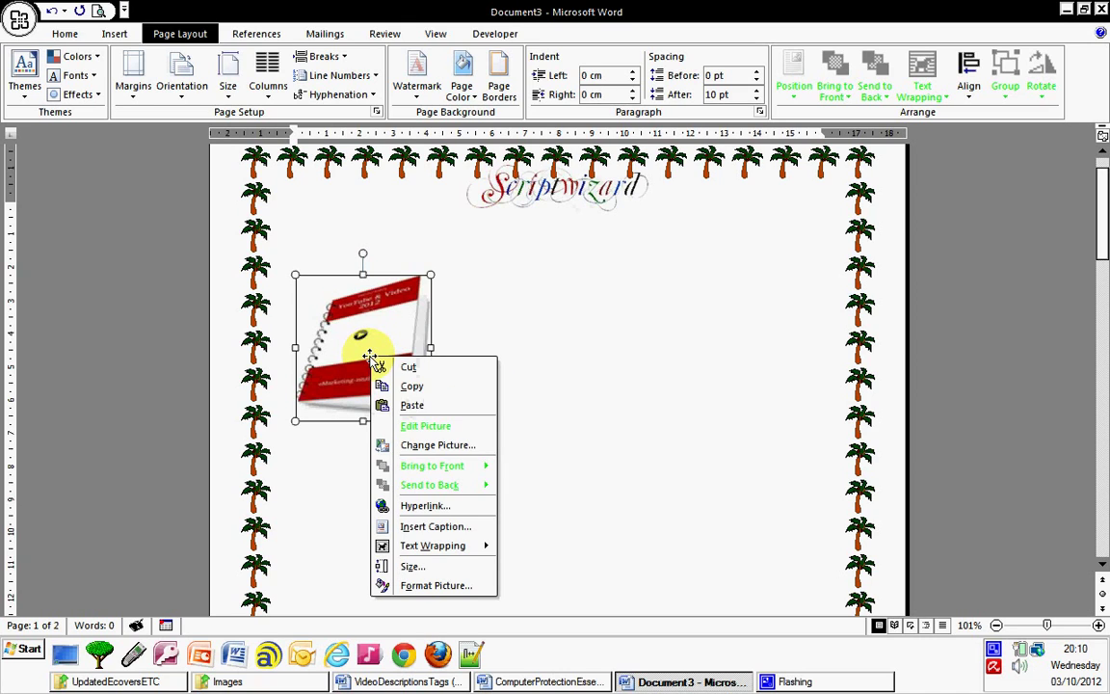
pyautogui.click(453, 567)
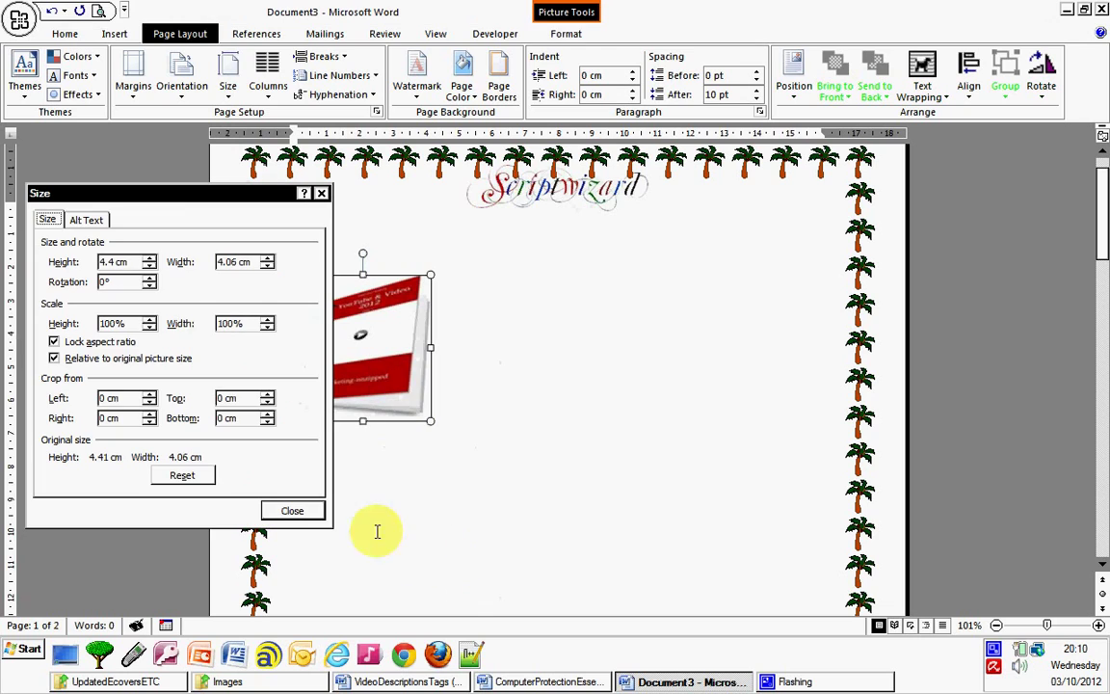
pyautogui.moveTo(150, 321); pyautogui.dragTo(149, 323)
pyautogui.click(292, 511)
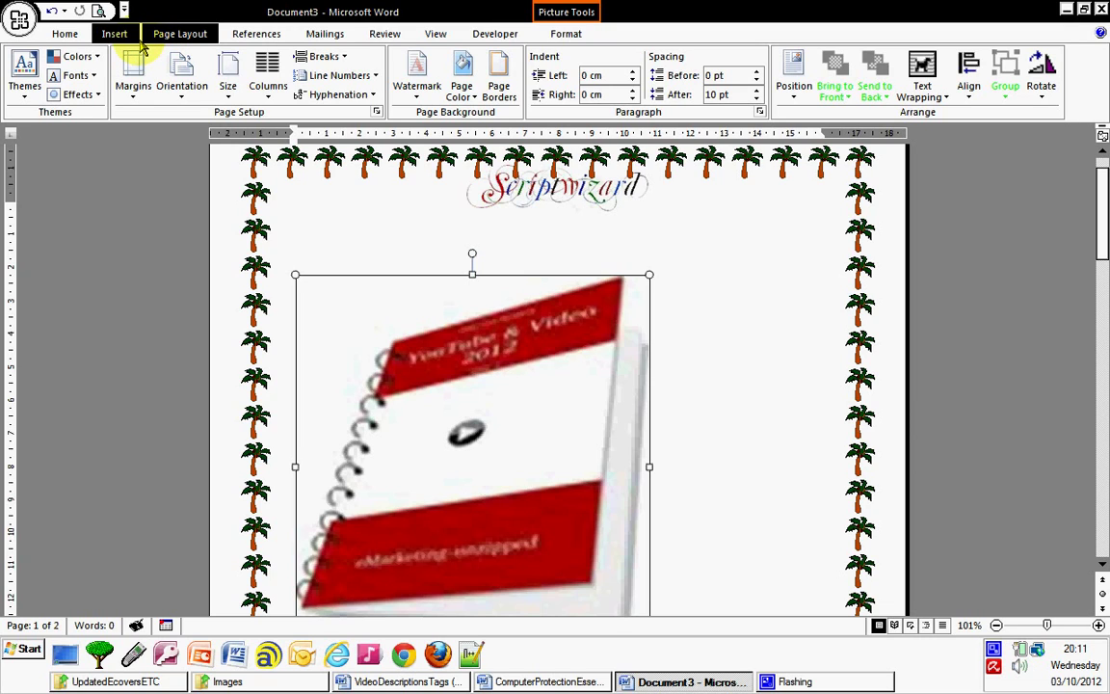
# - Centre the ecover picture horizontally on the page
pyautogui.click(65, 33)
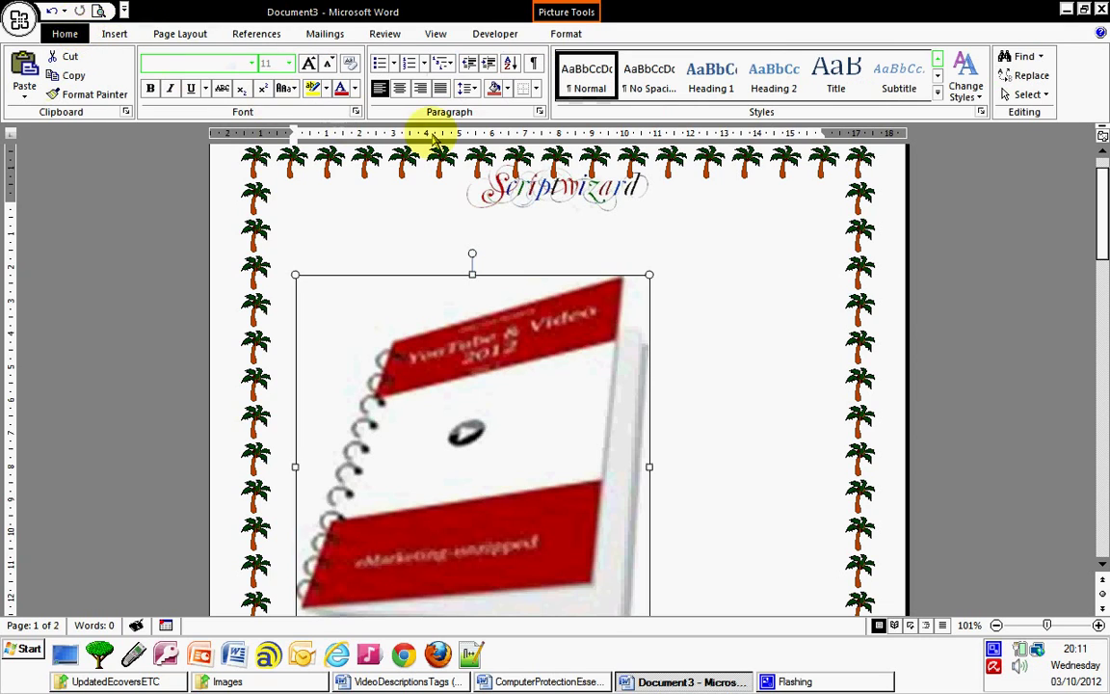
pyautogui.click(400, 90)
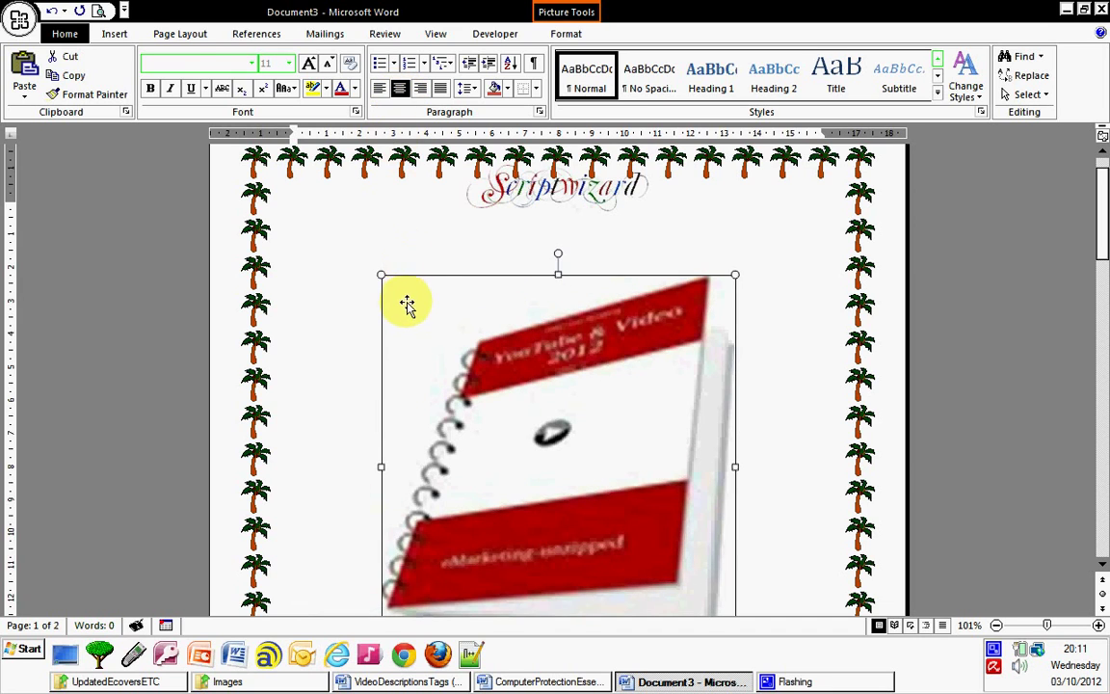
pyautogui.click(299, 278)
# - Place the insertion point at the top of page 2 of the template
pyautogui.scroll(-12, 805, 401)
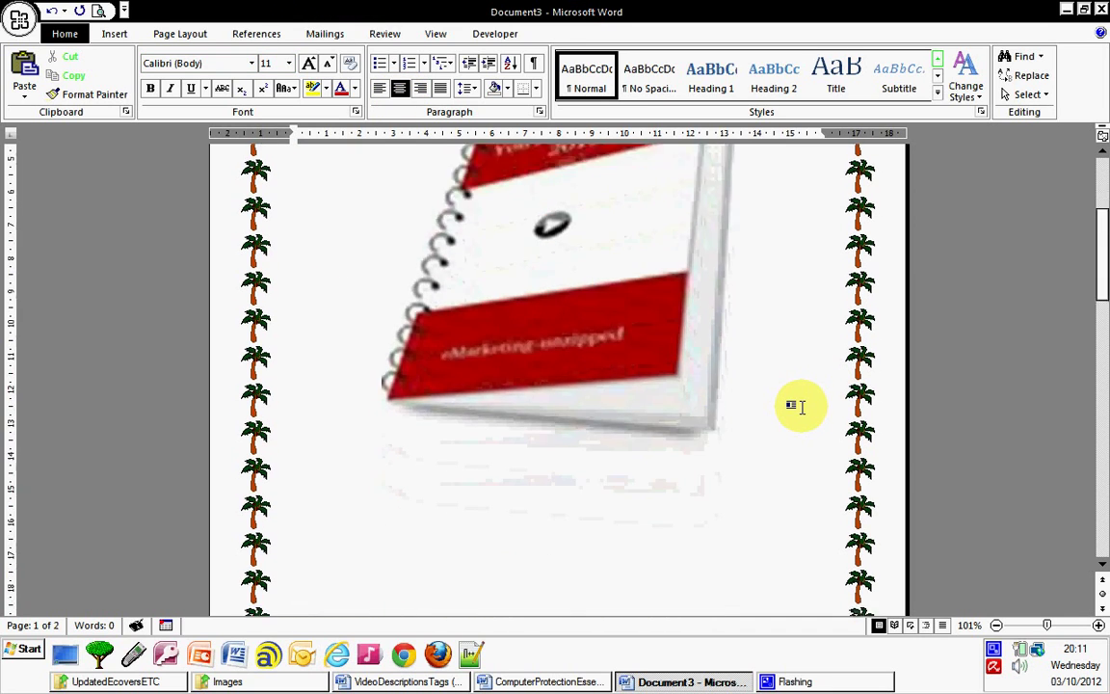
pyautogui.scroll(-5, 800, 407)
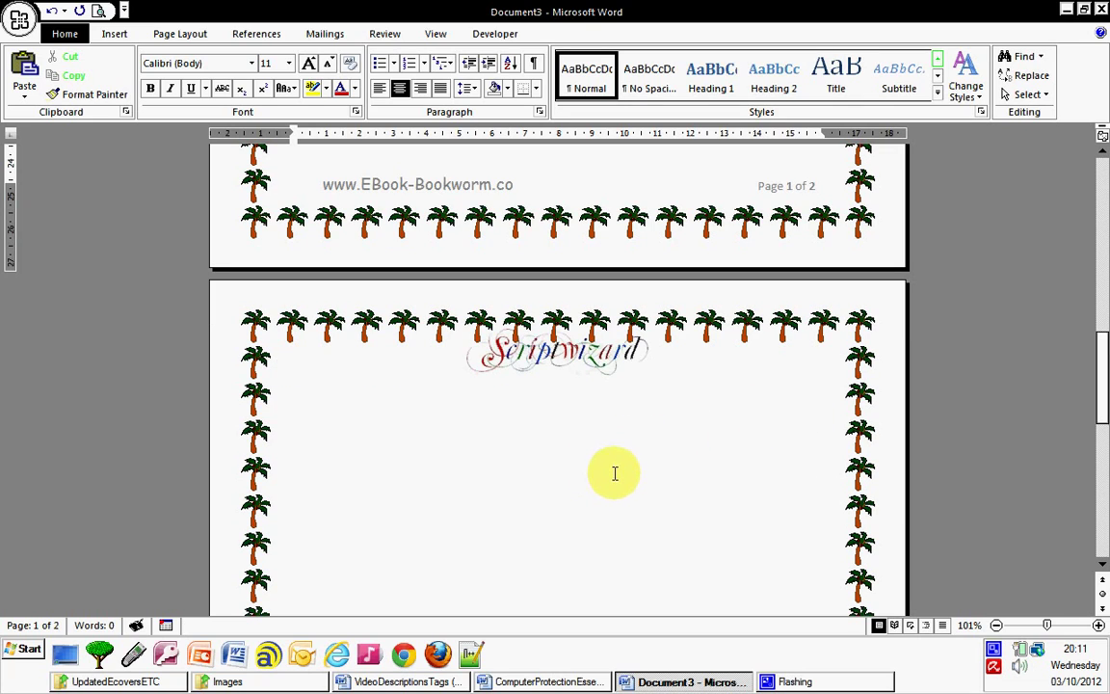
pyautogui.click(404, 448)
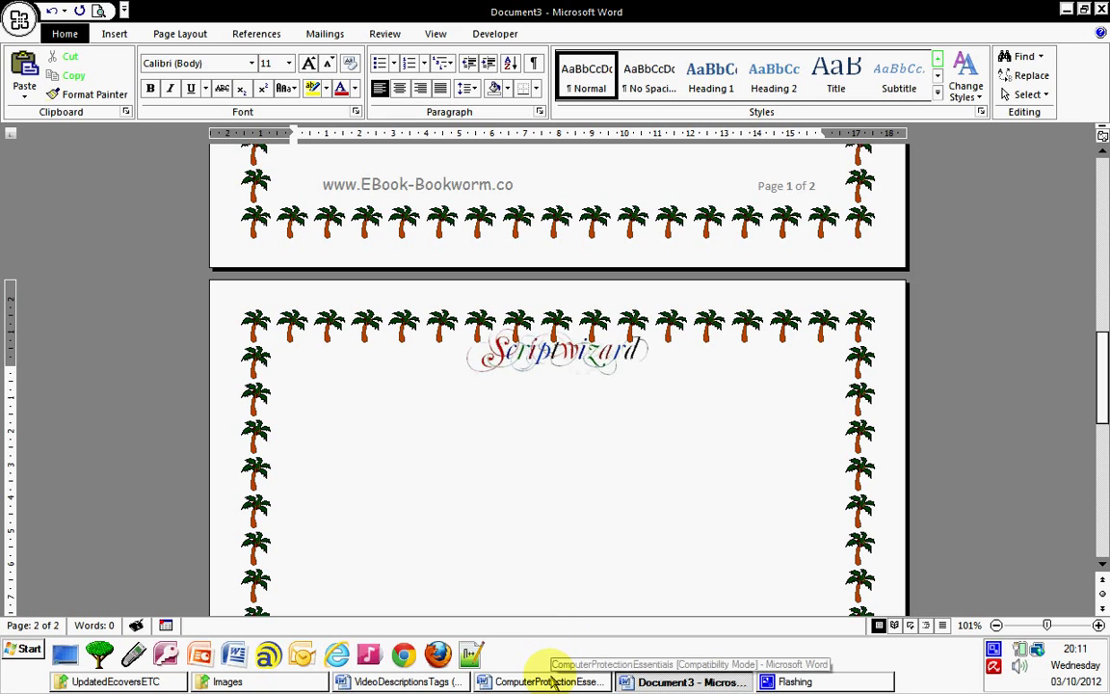
# - Copy the selected LEGAL NOTICE text from the ComputerProtectionEssentials document
pyautogui.click(547, 681)
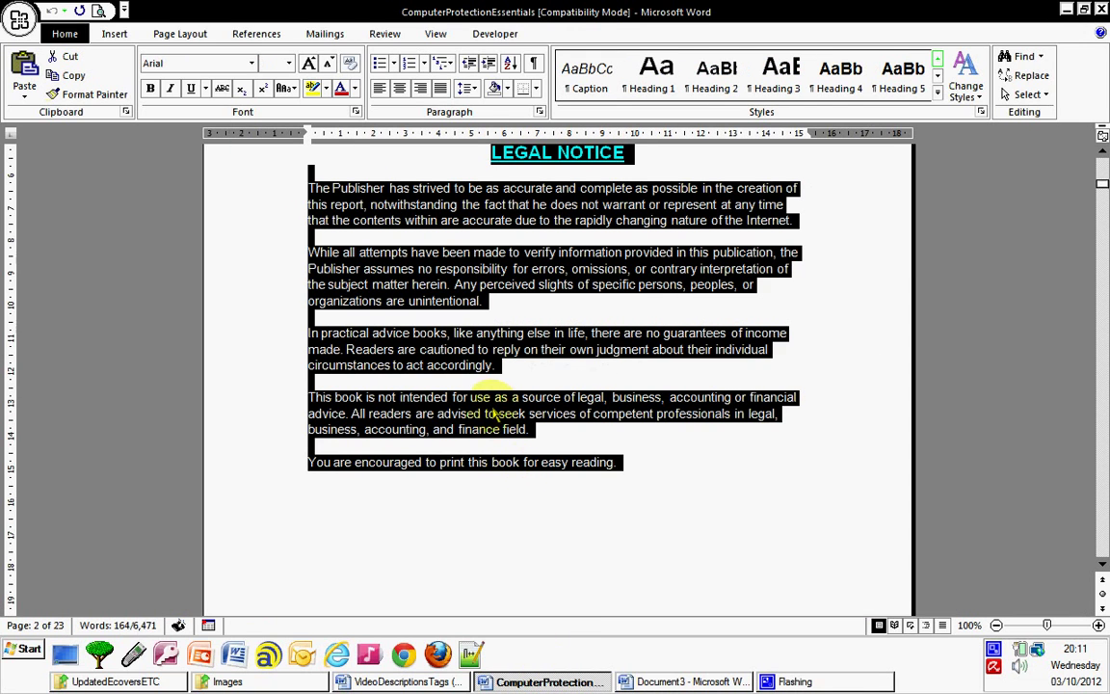
pyautogui.scroll(1, 450, 306)
pyautogui.scroll(6, 455, 304)
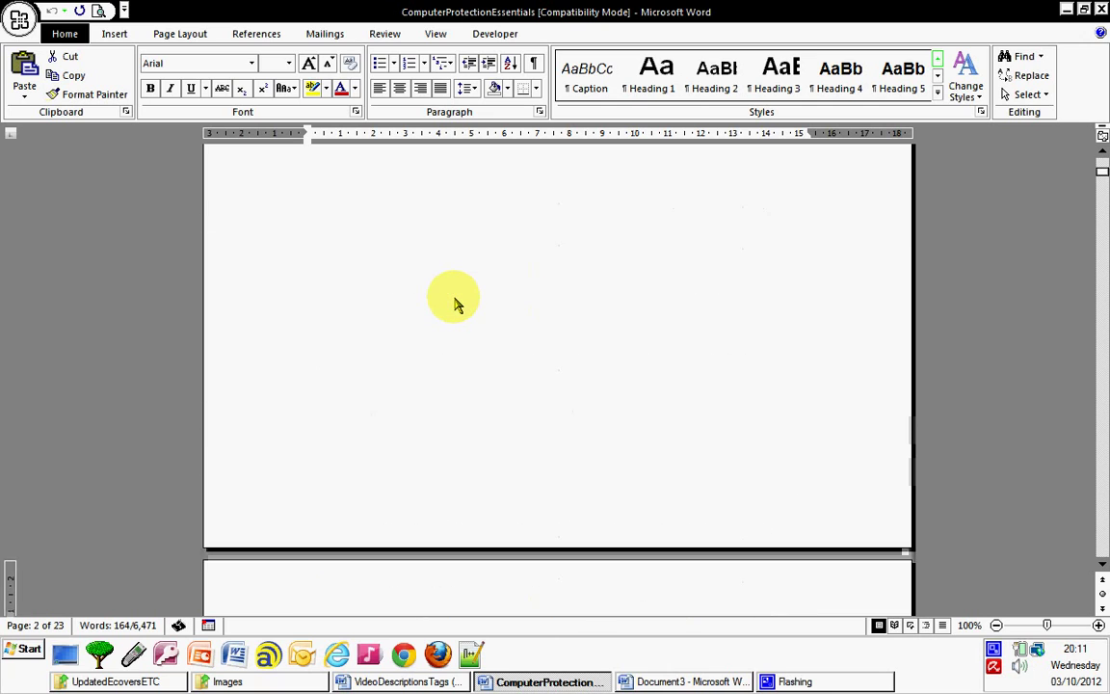
pyautogui.scroll(12, 457, 305)
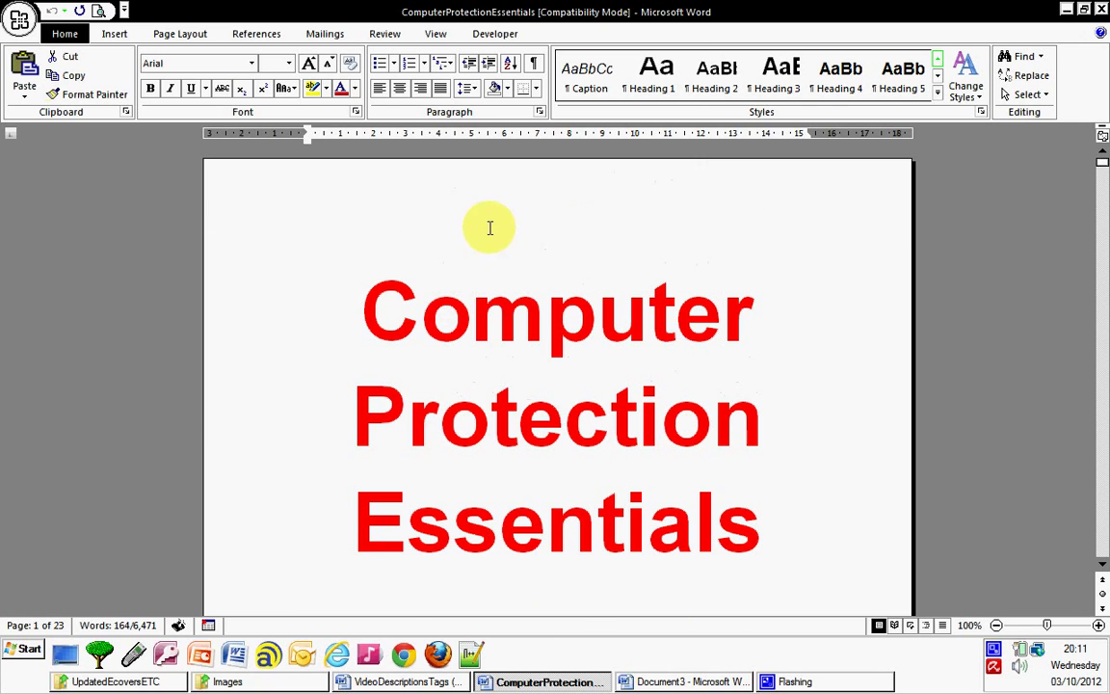
pyautogui.scroll(-3, 464, 389)
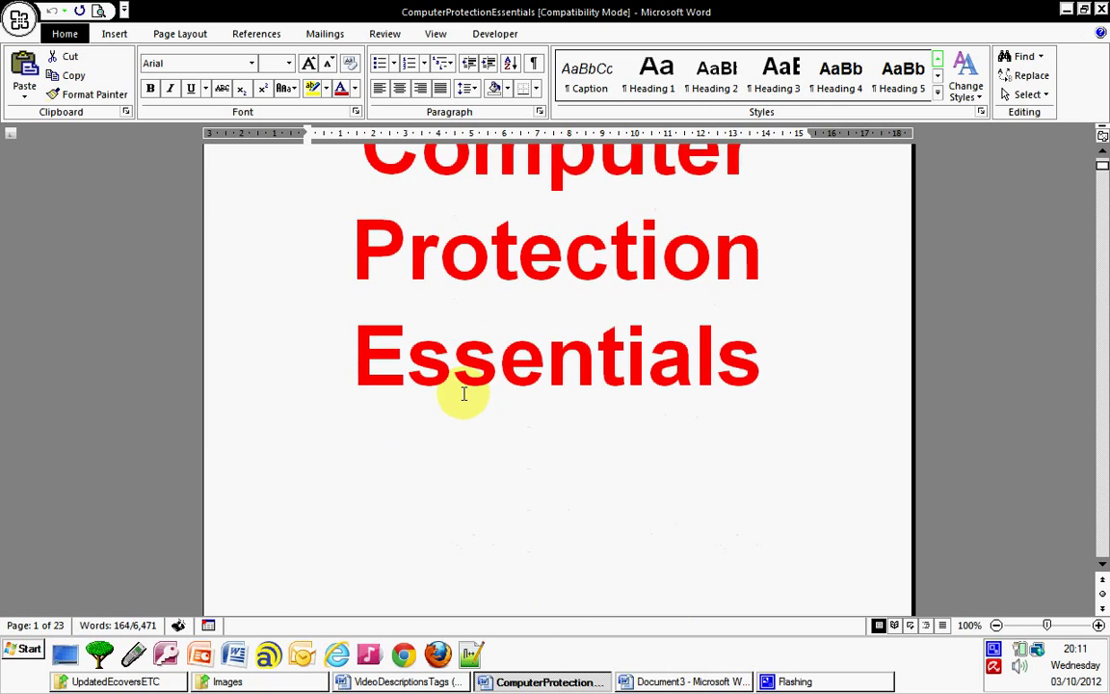
pyautogui.scroll(-8, 463, 392)
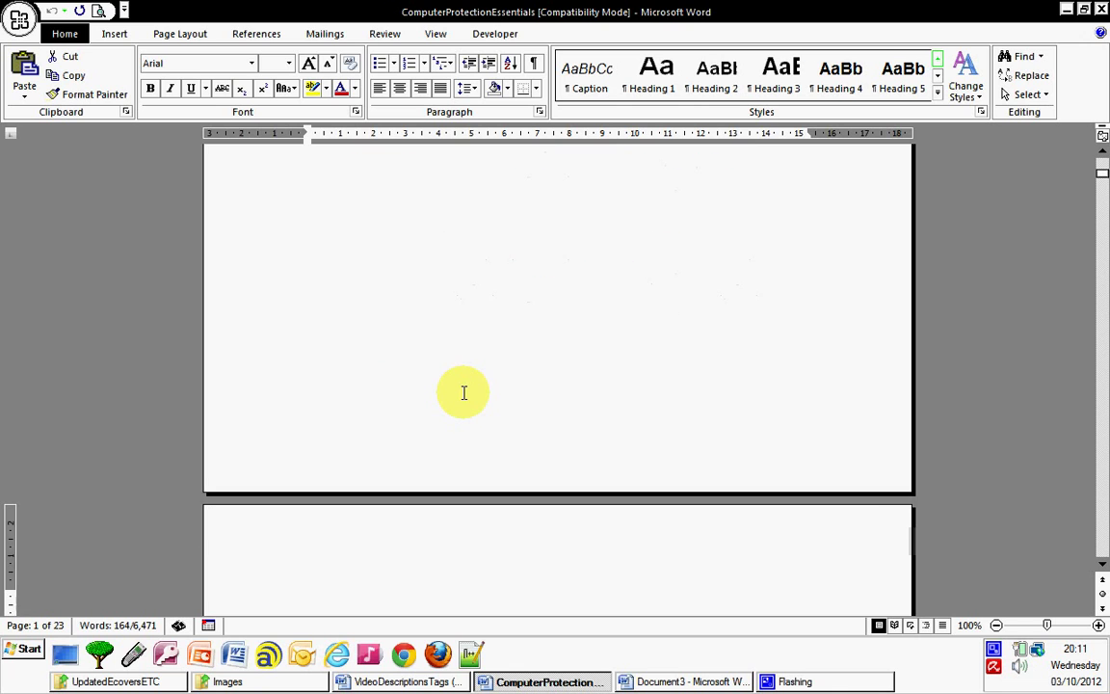
pyautogui.scroll(-9, 463, 392)
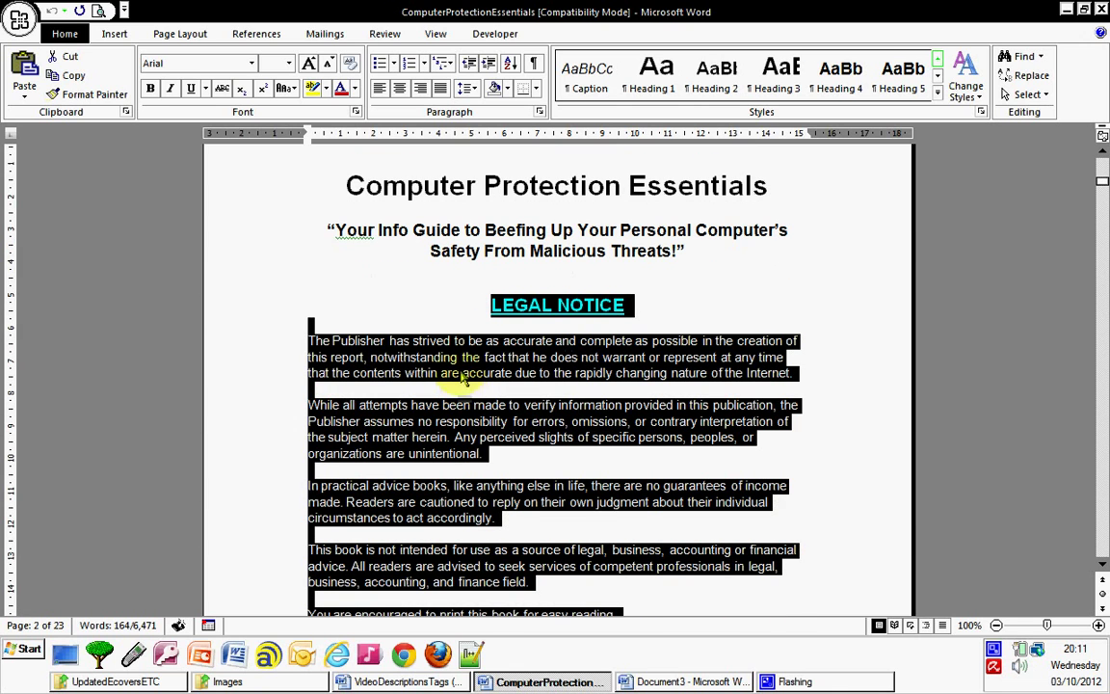
pyautogui.rightClick(463, 364)
pyautogui.click(517, 388)
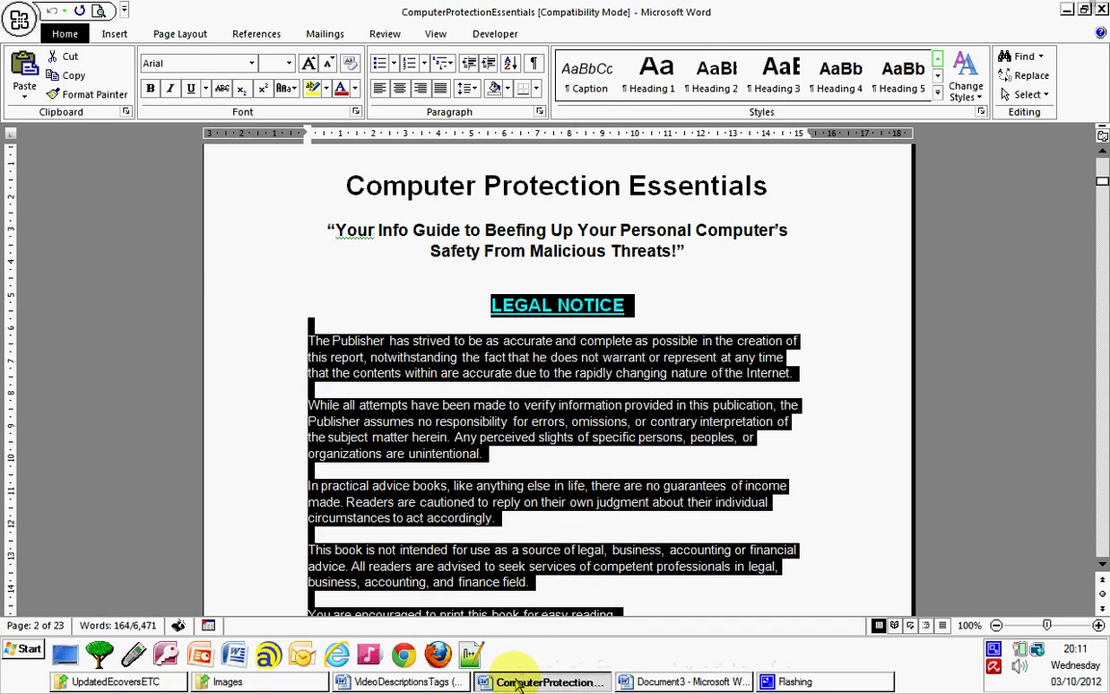
# - Paste the LEGAL NOTICE onto page 2 of Document3 and add a line below it, starting page 3
pyautogui.click(689, 681)
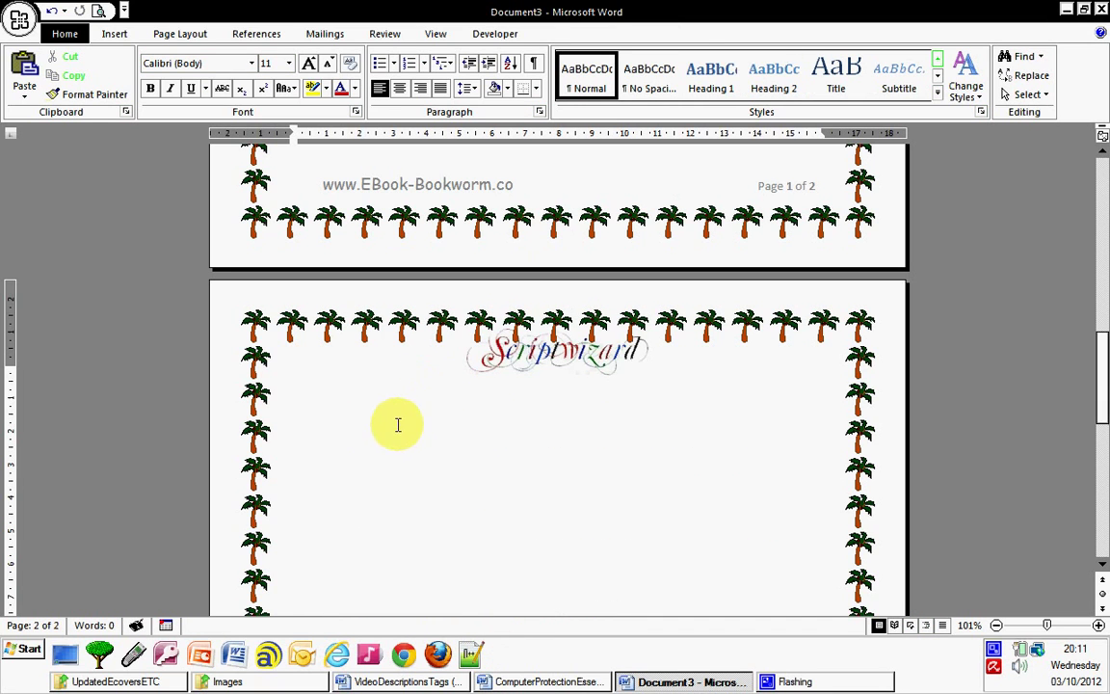
pyautogui.rightClick(352, 445)
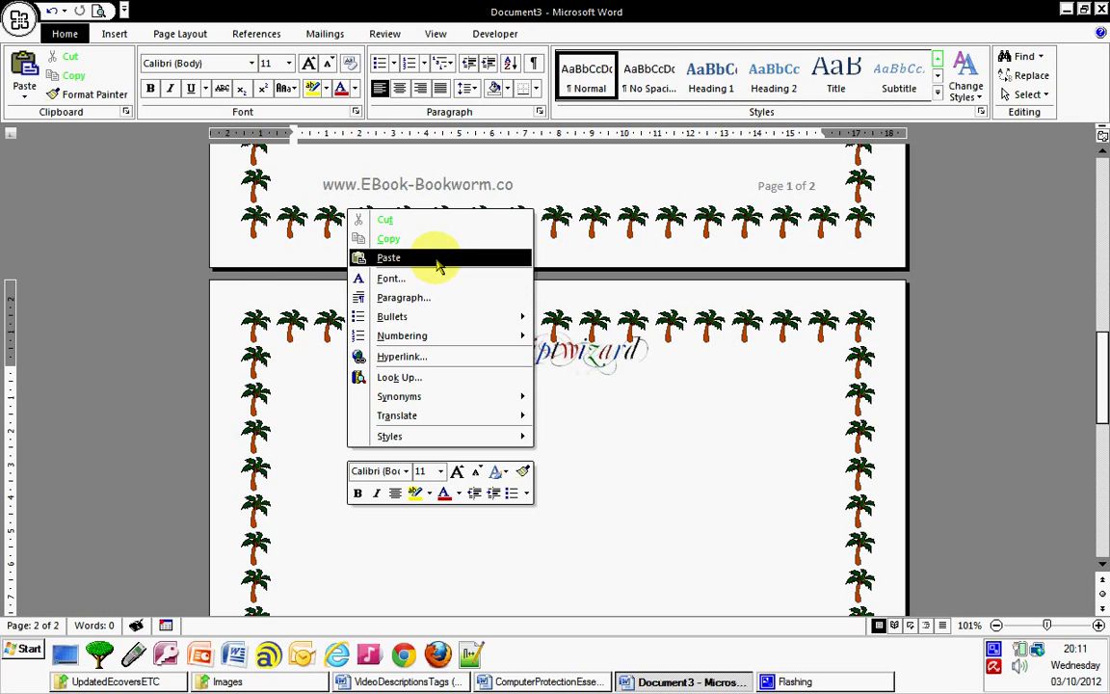
pyautogui.click(388, 257)
pyautogui.scroll(5, 564, 396)
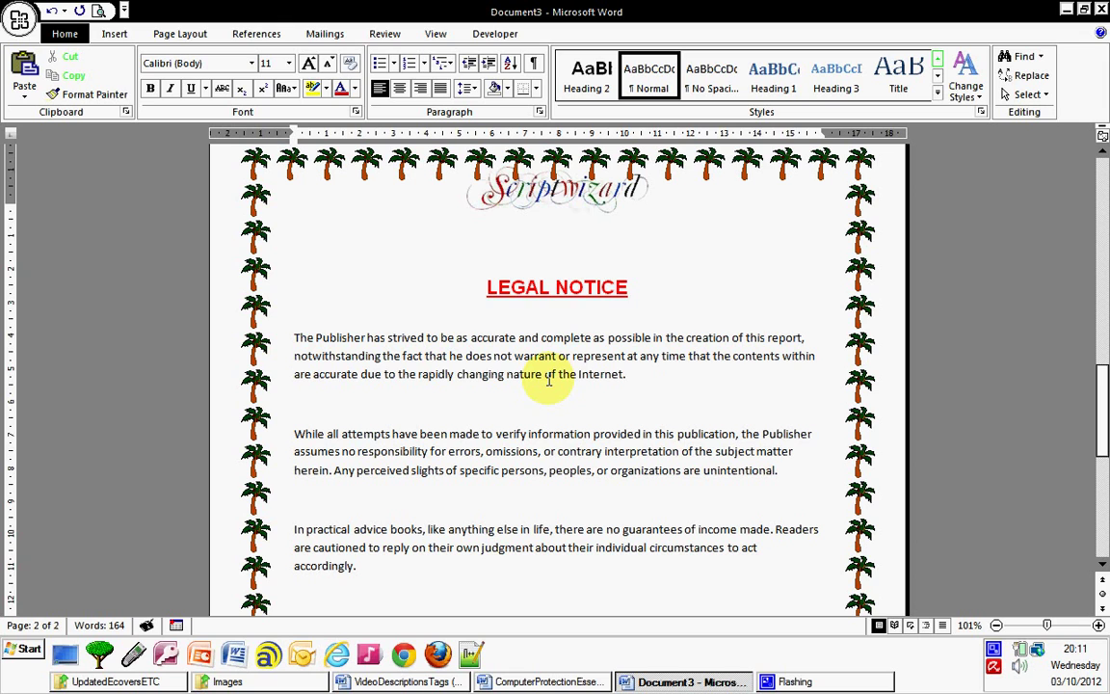
pyautogui.scroll(-8, 547, 380)
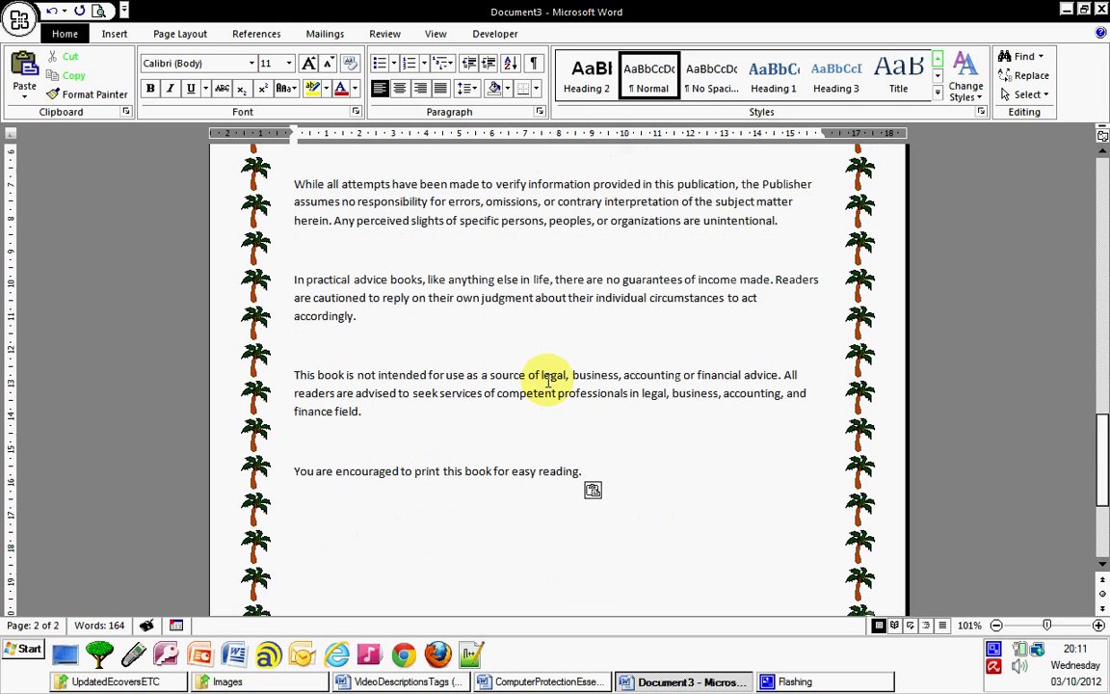
pyautogui.scroll(-1, 547, 380)
pyautogui.press('Return')
pyautogui.press('Return')
pyautogui.press('Return')
pyautogui.press('Return')
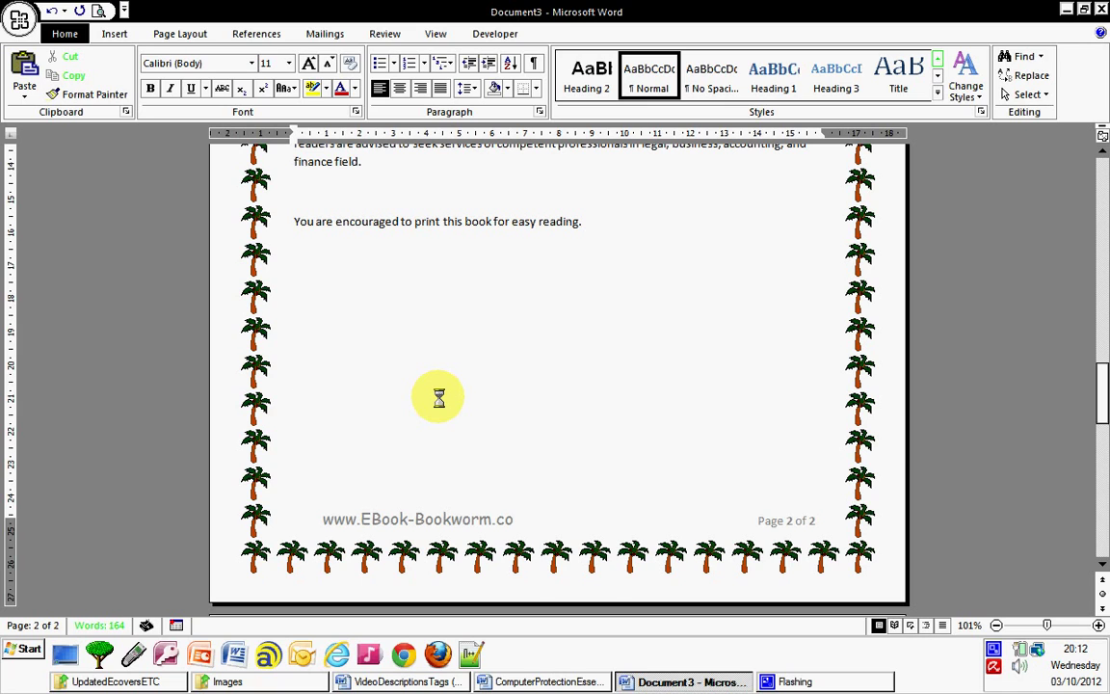
pyautogui.scroll(-5, 438, 398)
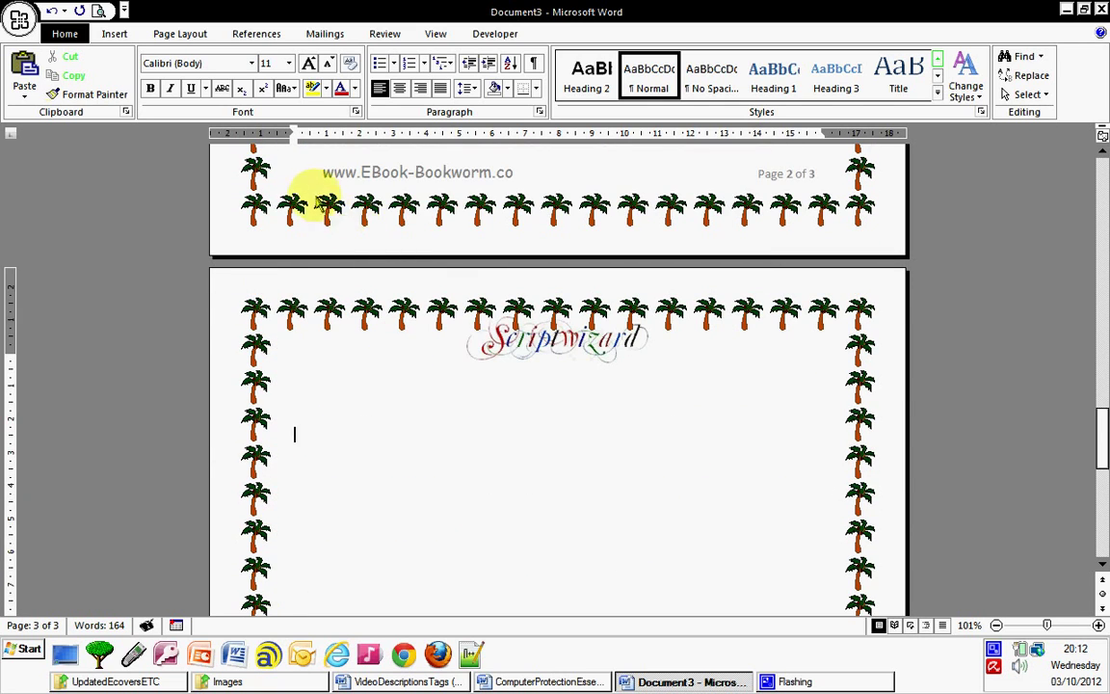
# - Insert the Manual Table from the References tab's Table of Contents gallery on page 3
pyautogui.click(256, 35)
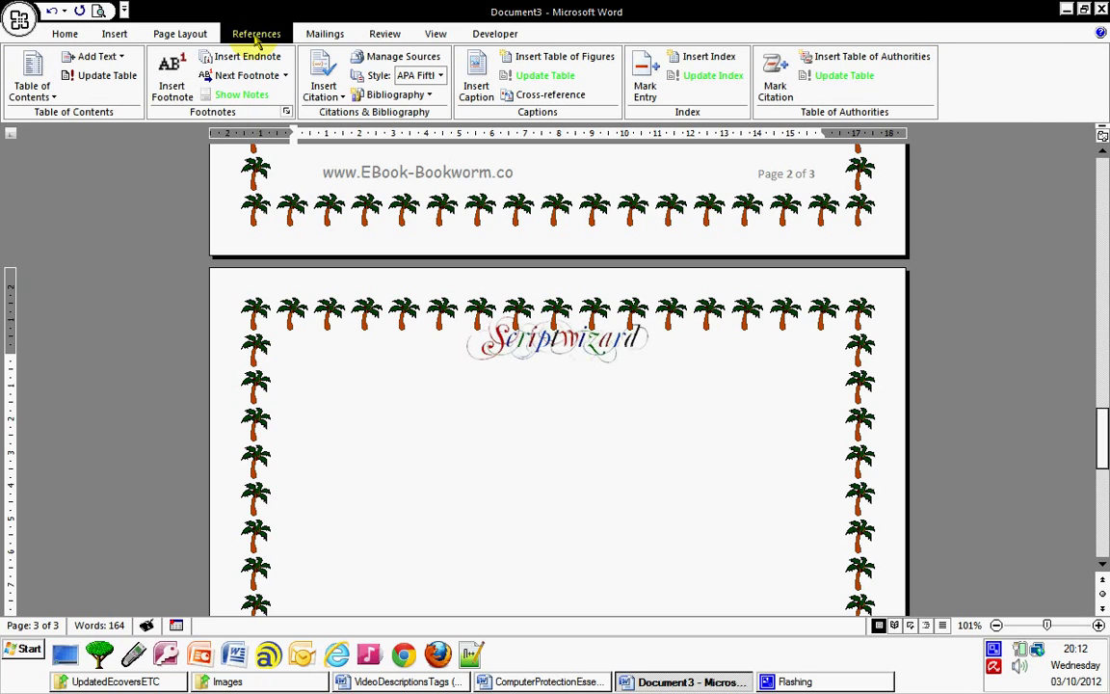
pyautogui.click(44, 89)
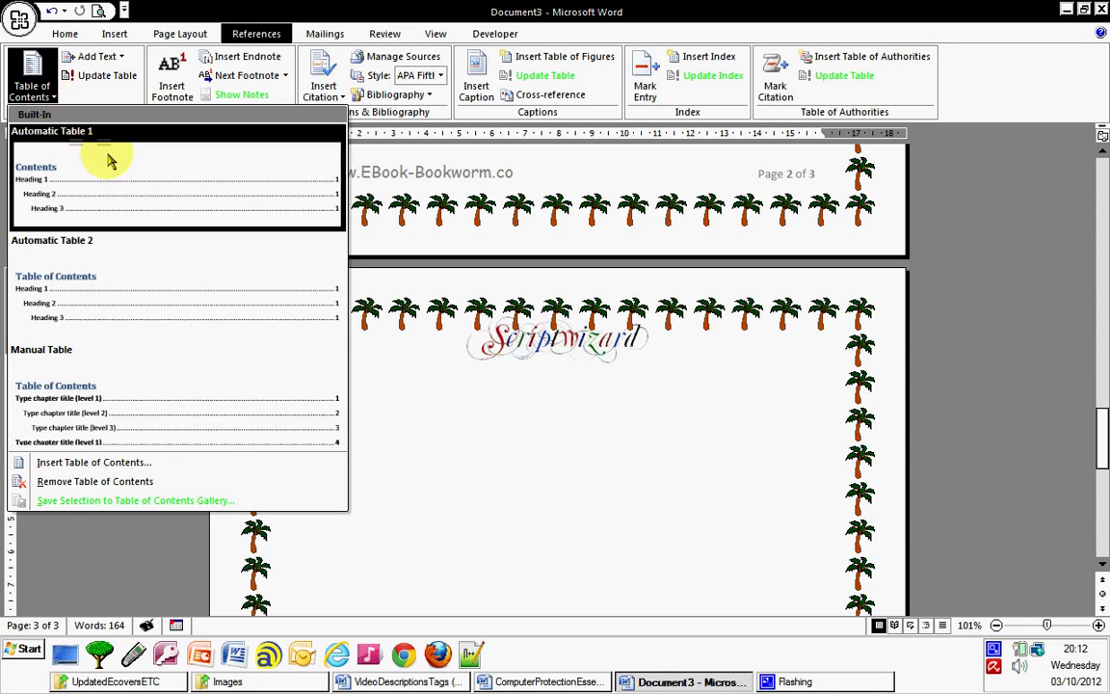
pyautogui.click(74, 390)
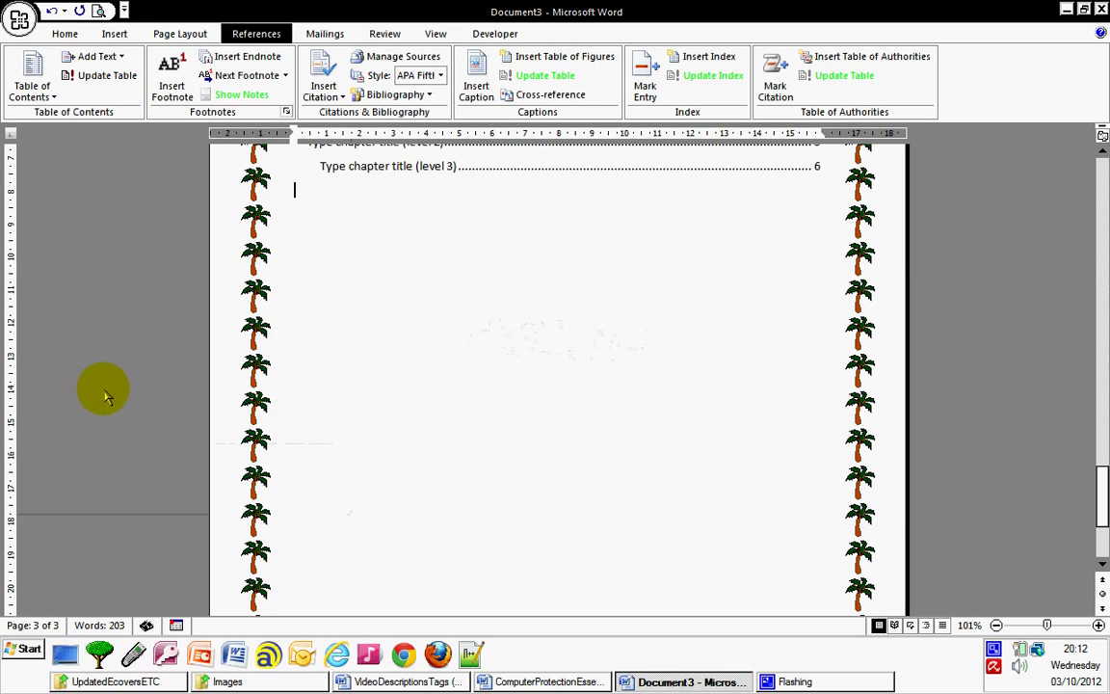
pyautogui.scroll(5, 174, 382)
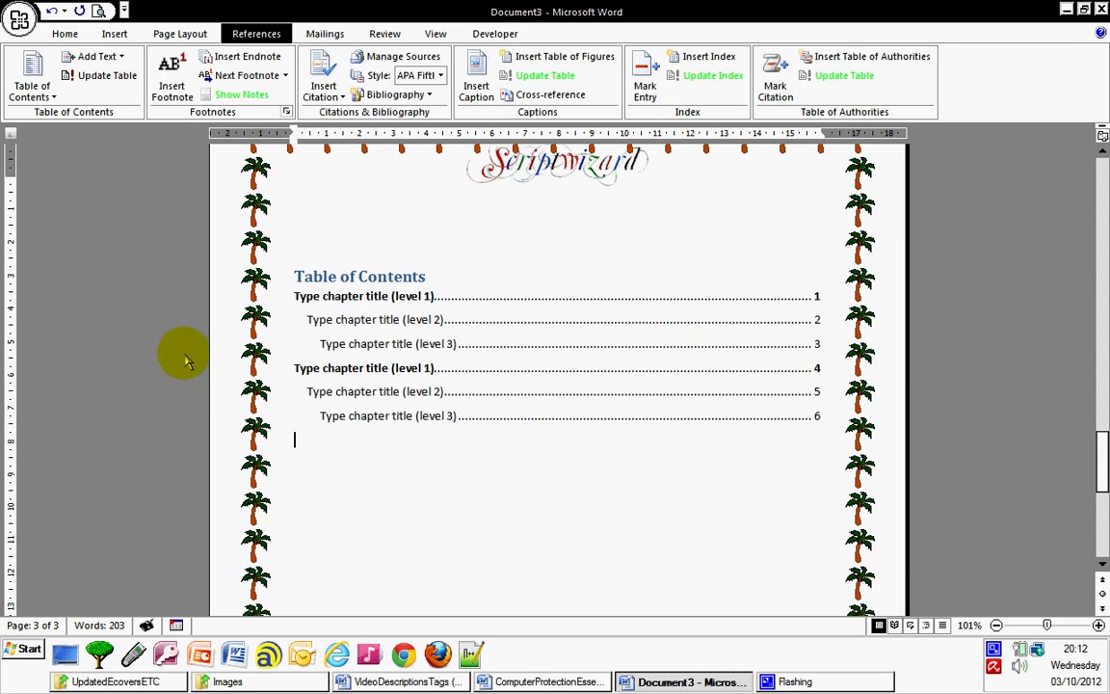
# - Add two blank lines under the Table of Contents heading
pyautogui.click(347, 319)
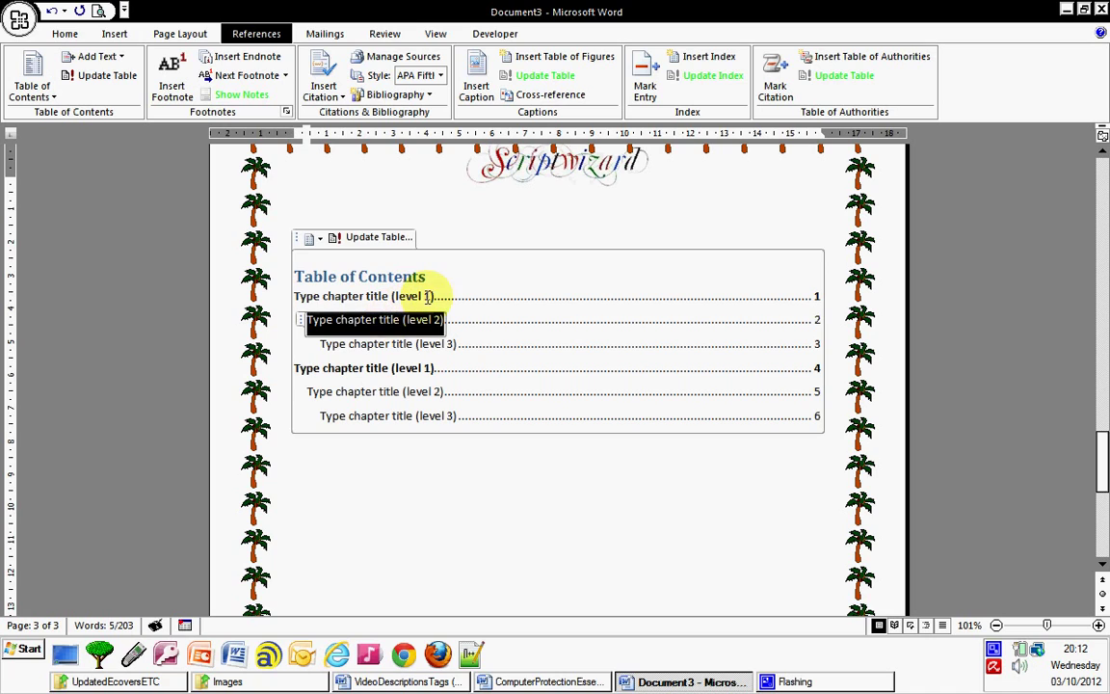
pyautogui.click(434, 280)
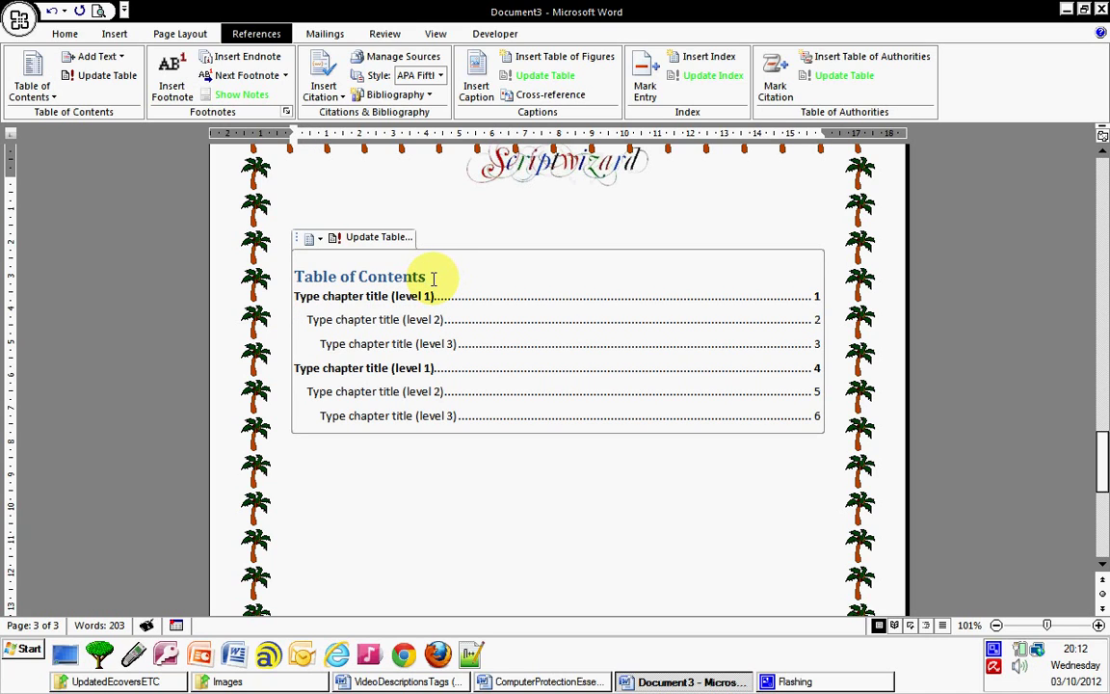
pyautogui.press('Return')
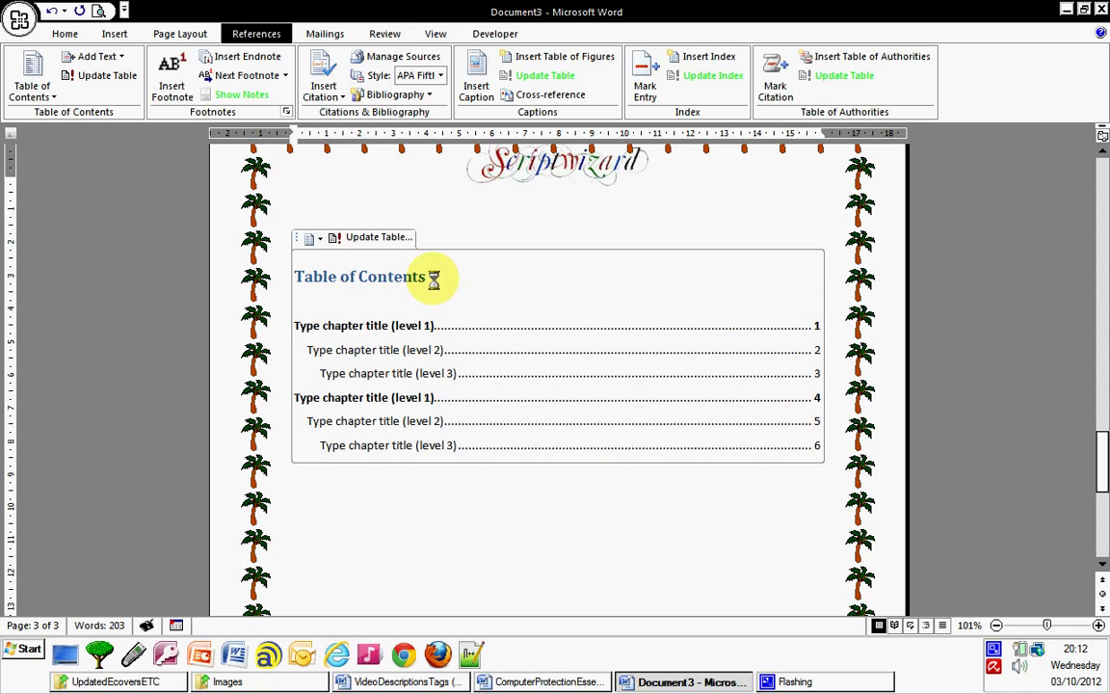
pyautogui.press('Return')
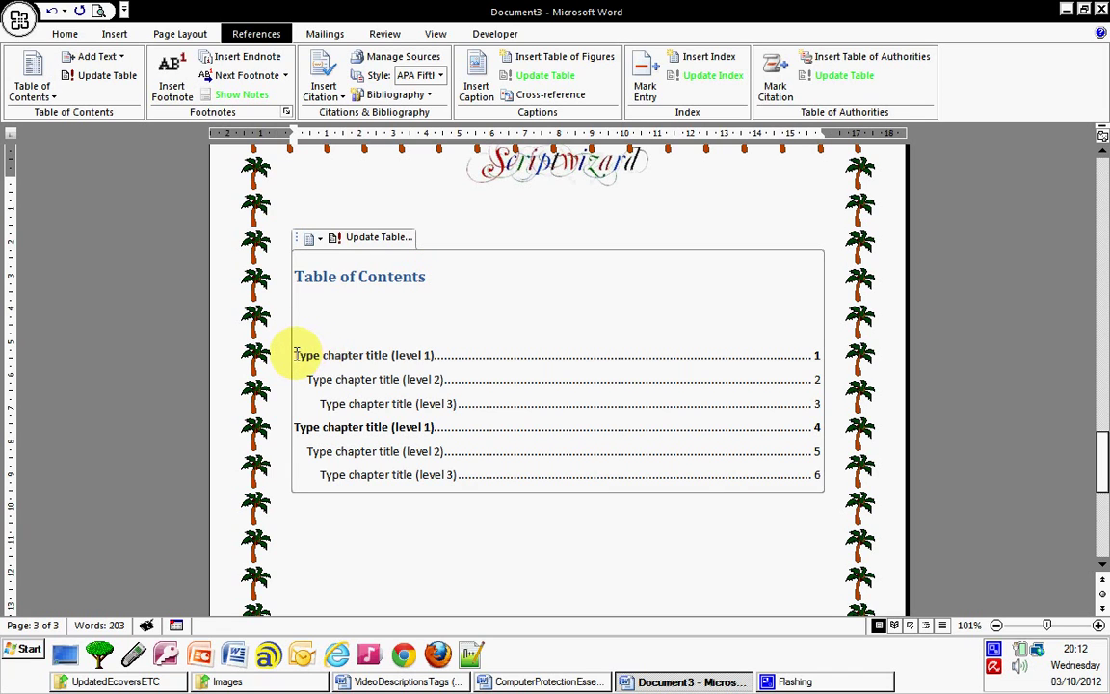
# - Copy the six contents entries and add an empty line after entry 6
pyautogui.moveTo(296, 355); pyautogui.dragTo(733, 494)
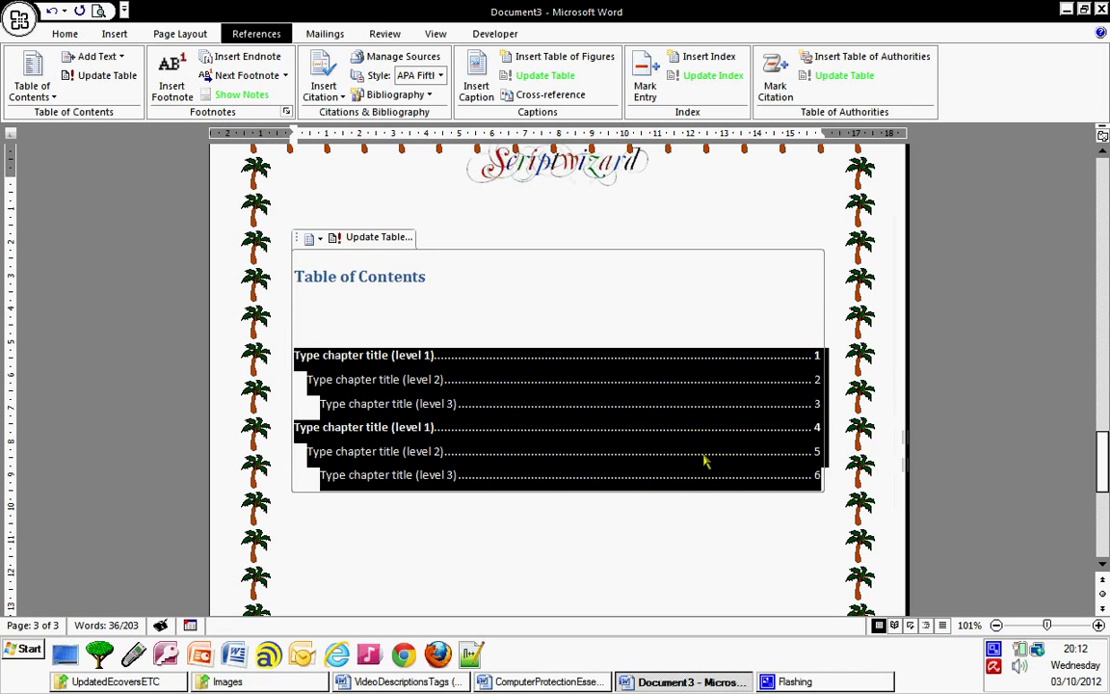
pyautogui.rightClick(705, 462)
pyautogui.click(768, 222)
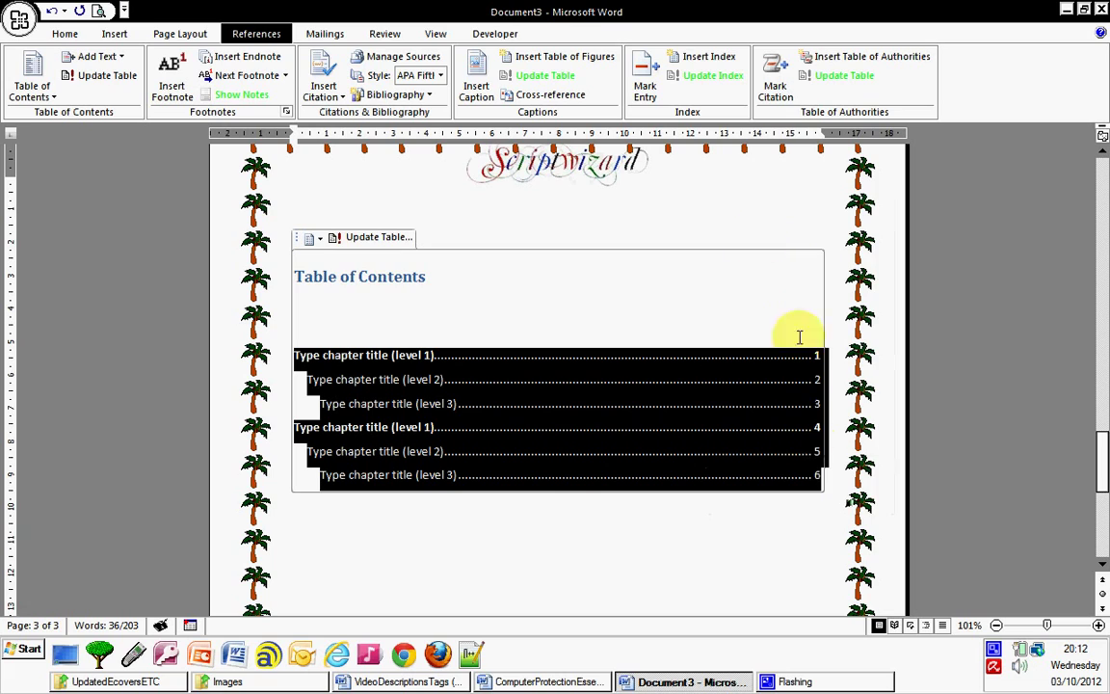
pyautogui.click(818, 474)
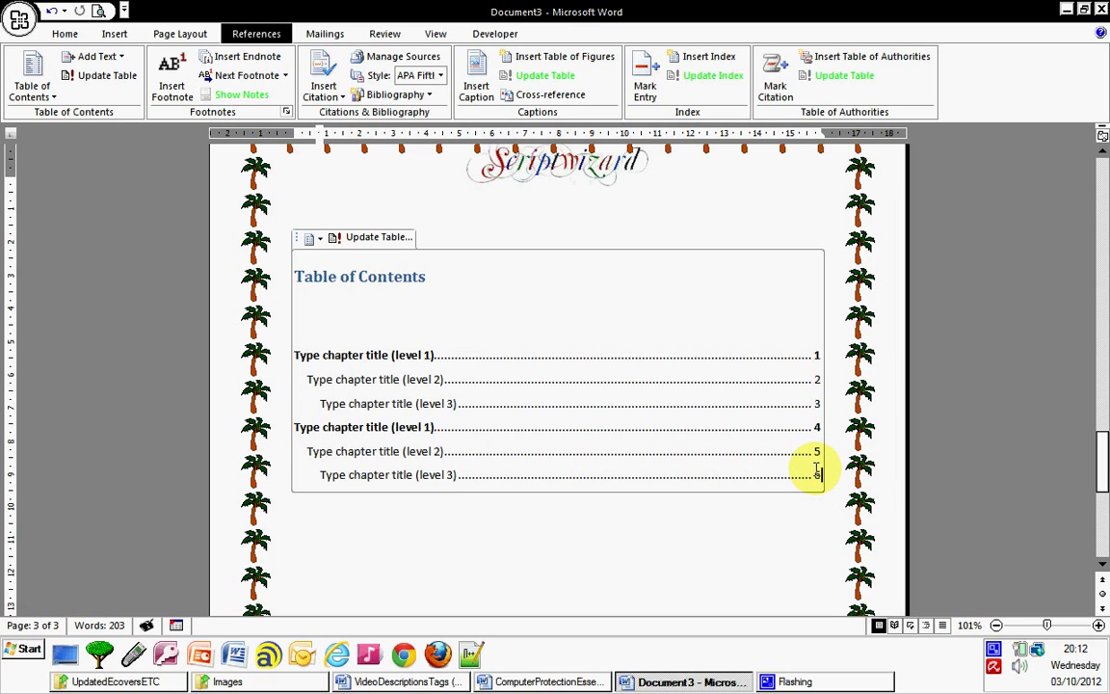
pyautogui.press('Return')
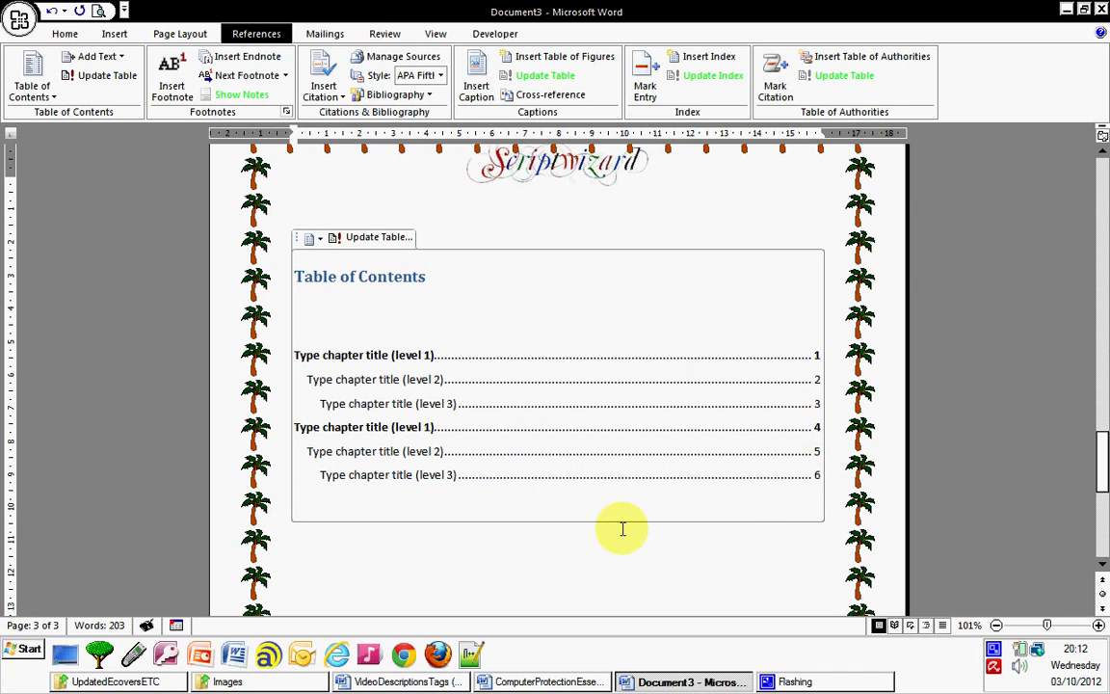
# - Paste a second copy of the six entries and clear the second entry's placeholder for '2. Ebook'
pyautogui.rightClick(327, 501)
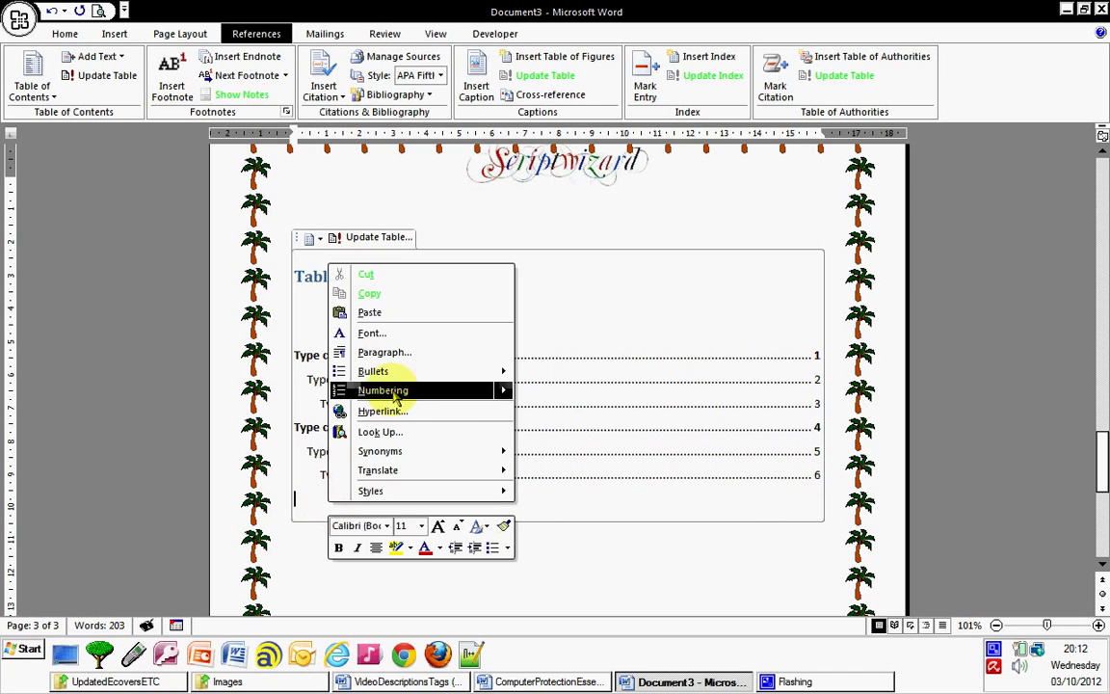
pyautogui.click(408, 310)
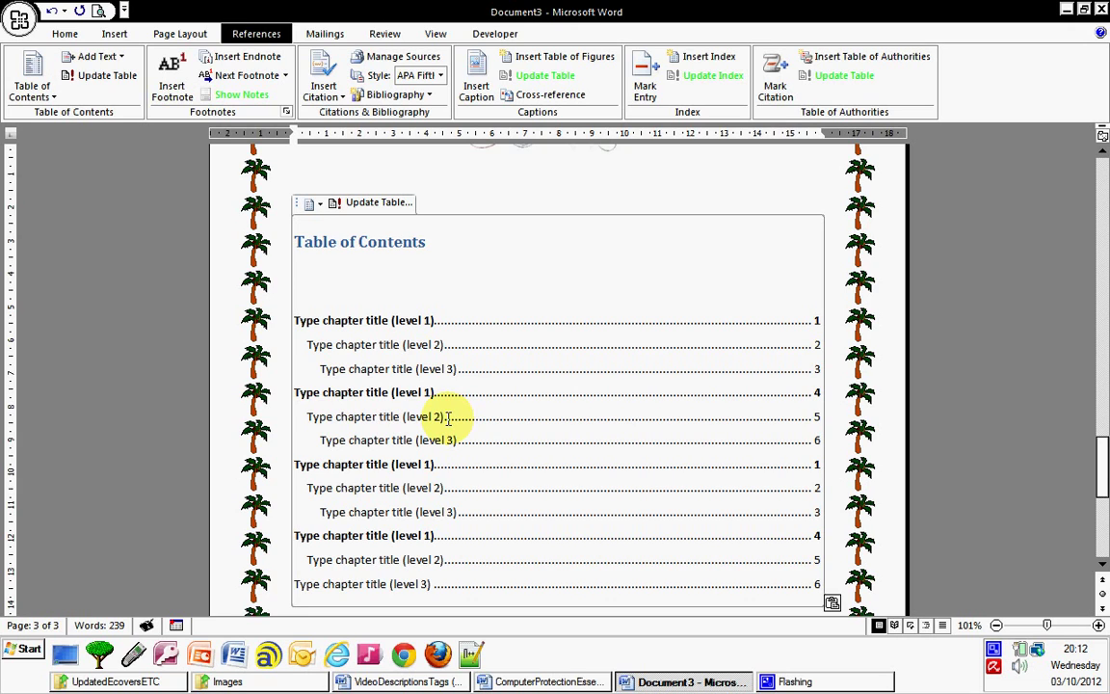
pyautogui.scroll(-1, 447, 416)
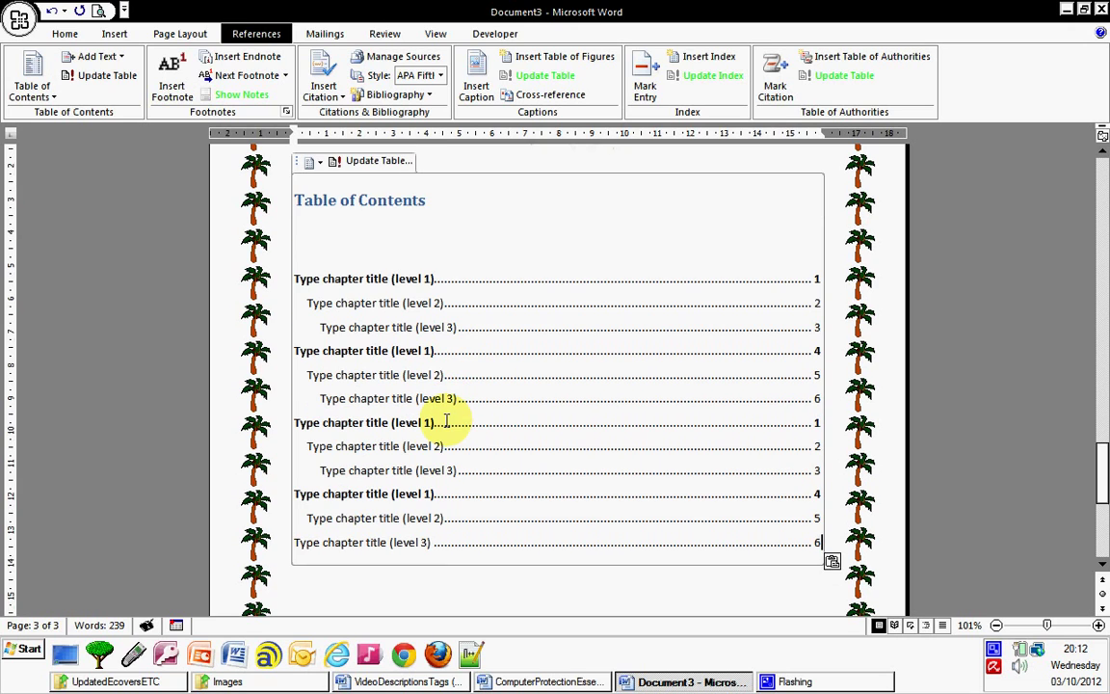
pyautogui.click(378, 301)
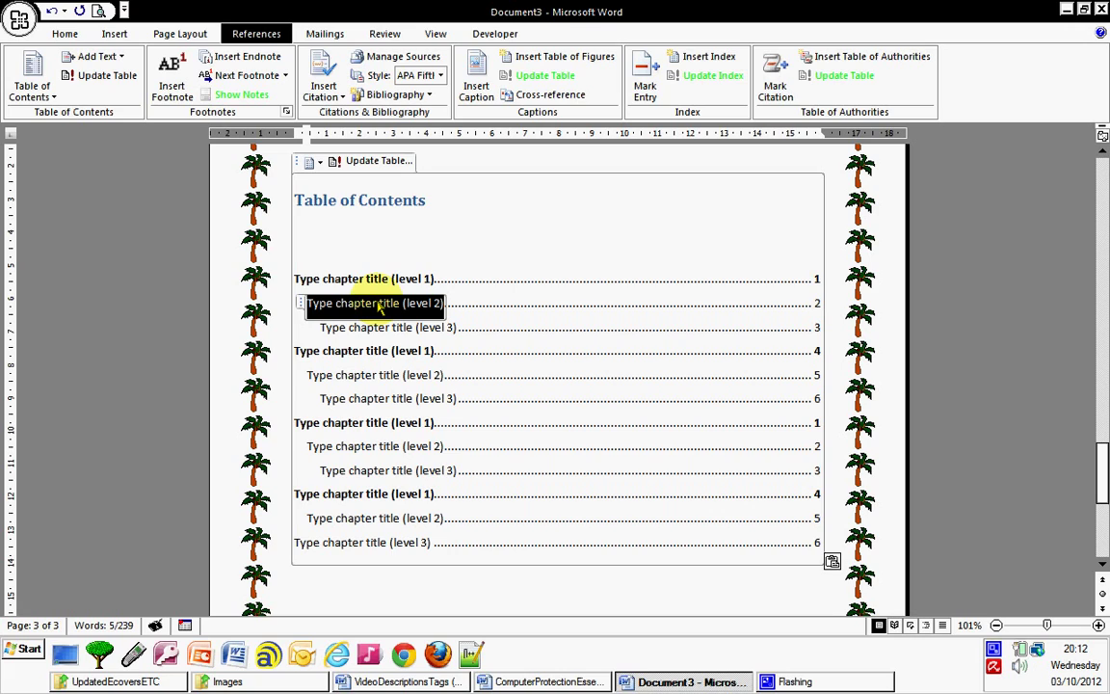
pyautogui.press('Delete')
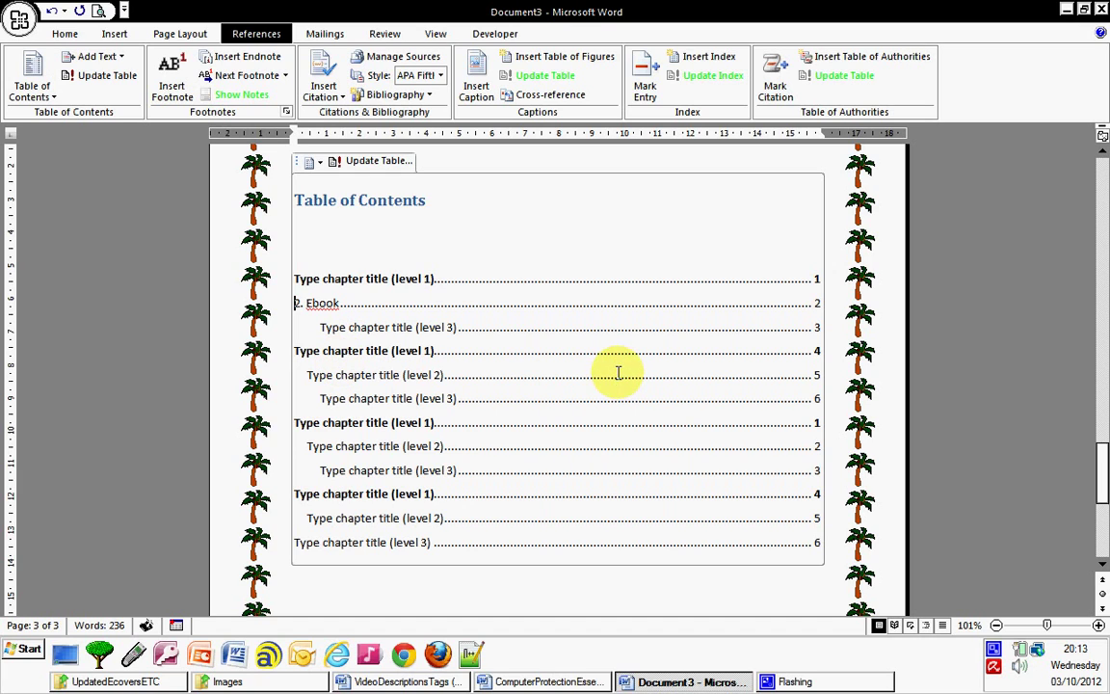
# - Change the twelve Table of Contents entries from Calibri to Comic Sans MS
pyautogui.moveTo(294, 278); pyautogui.dragTo(495, 539)
pyautogui.click(64, 34)
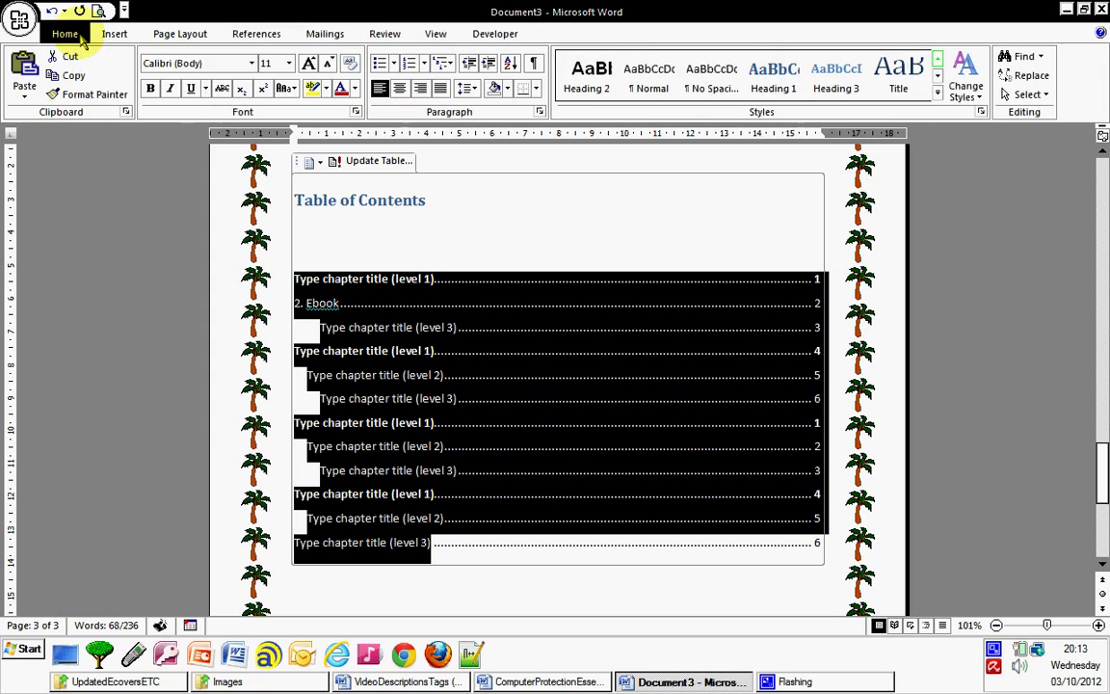
pyautogui.click(252, 63)
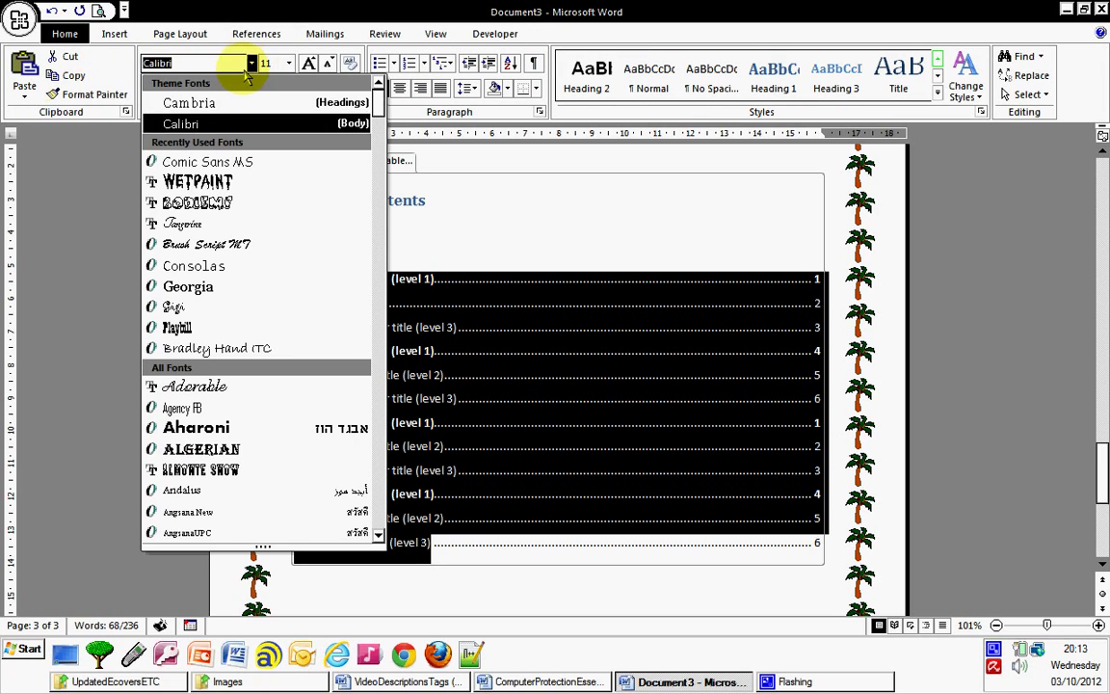
pyautogui.click(236, 160)
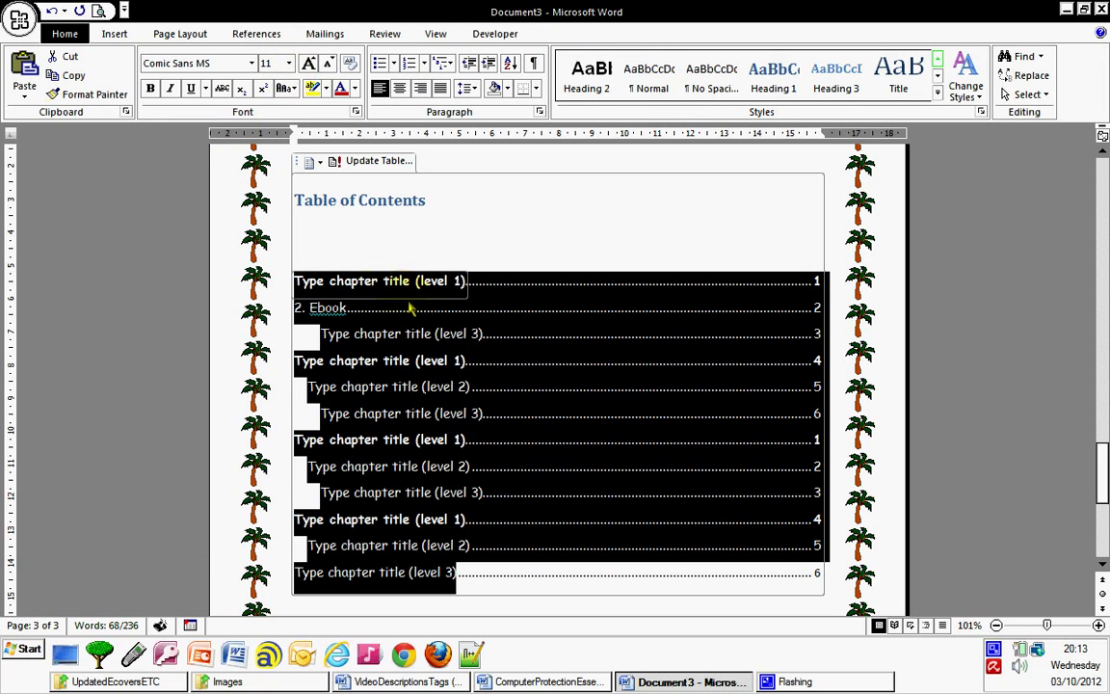
pyautogui.click(639, 444)
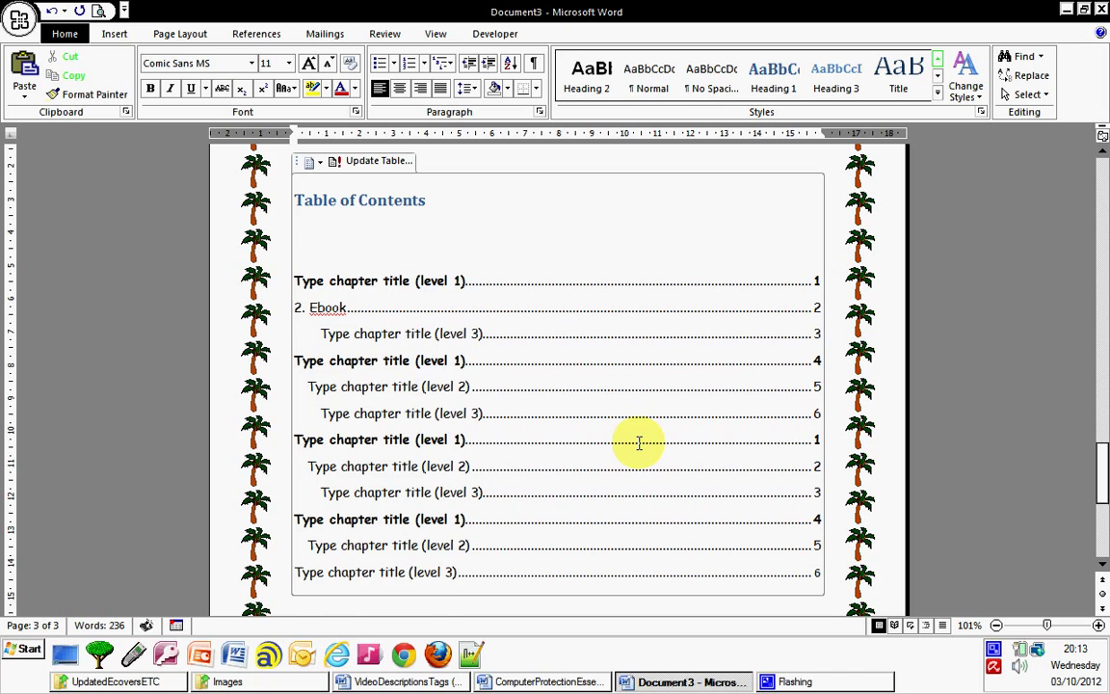
pyautogui.scroll(3, 639, 443)
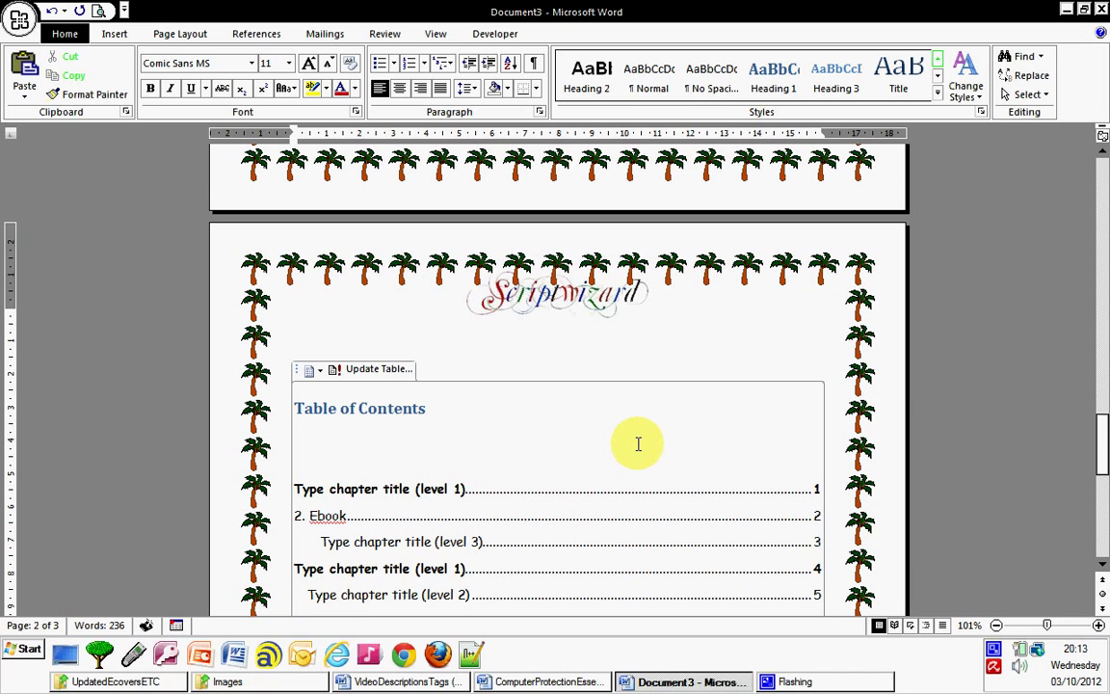
pyautogui.scroll(-1, 637, 444)
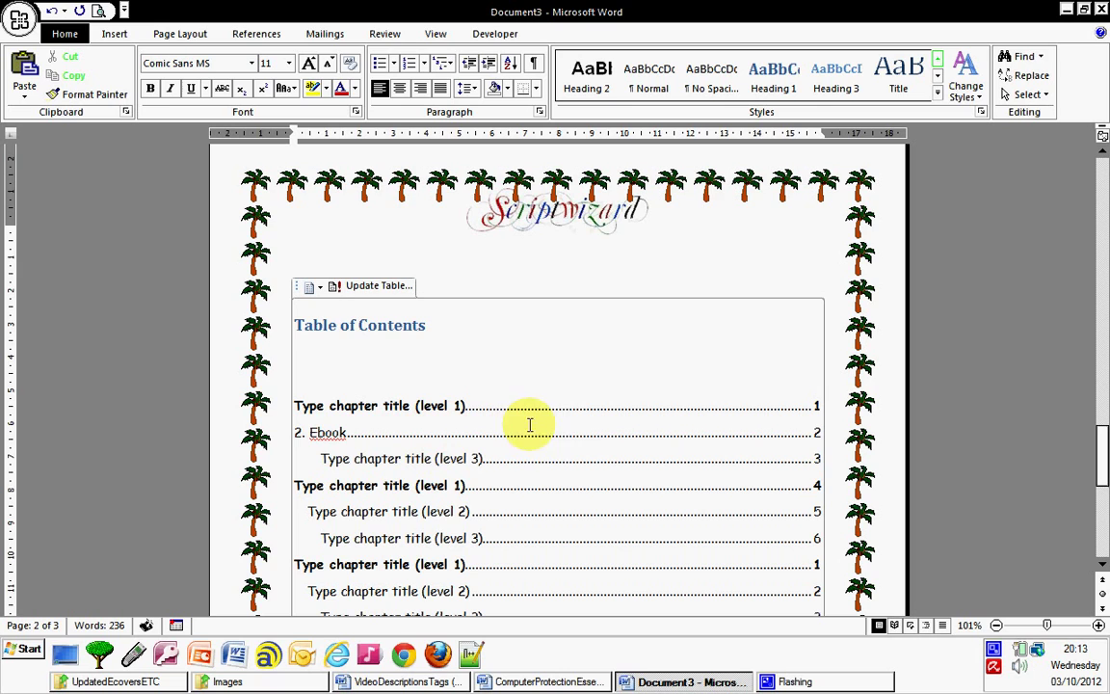
pyautogui.scroll(-1, 492, 458)
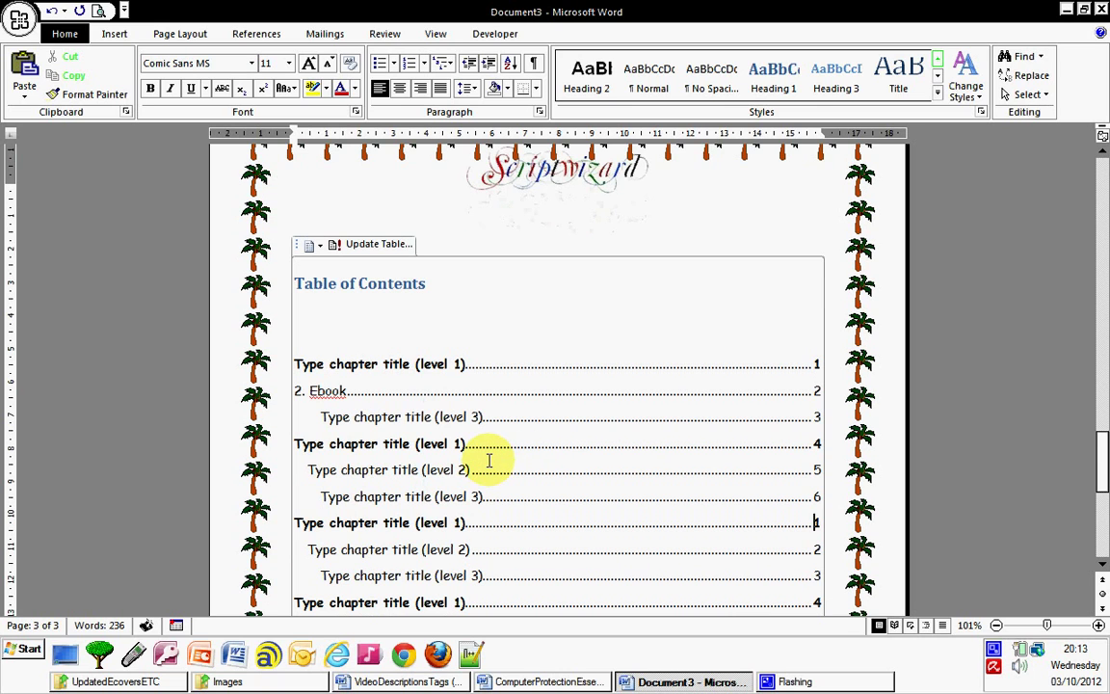
pyautogui.scroll(-6, 488, 460)
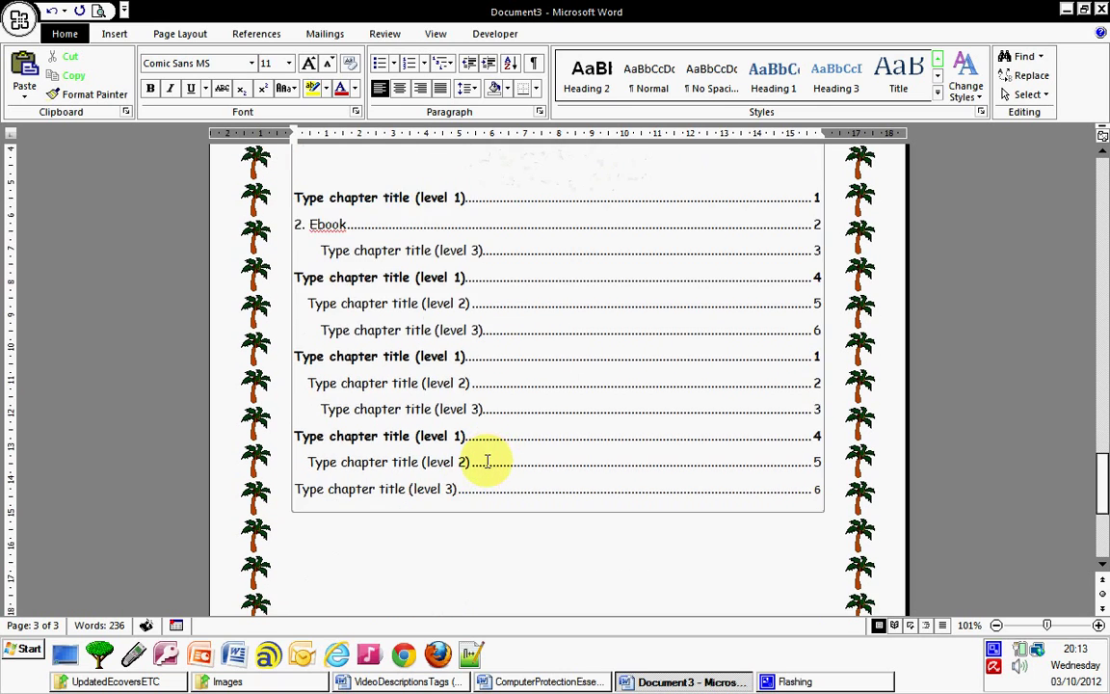
pyautogui.click(513, 473)
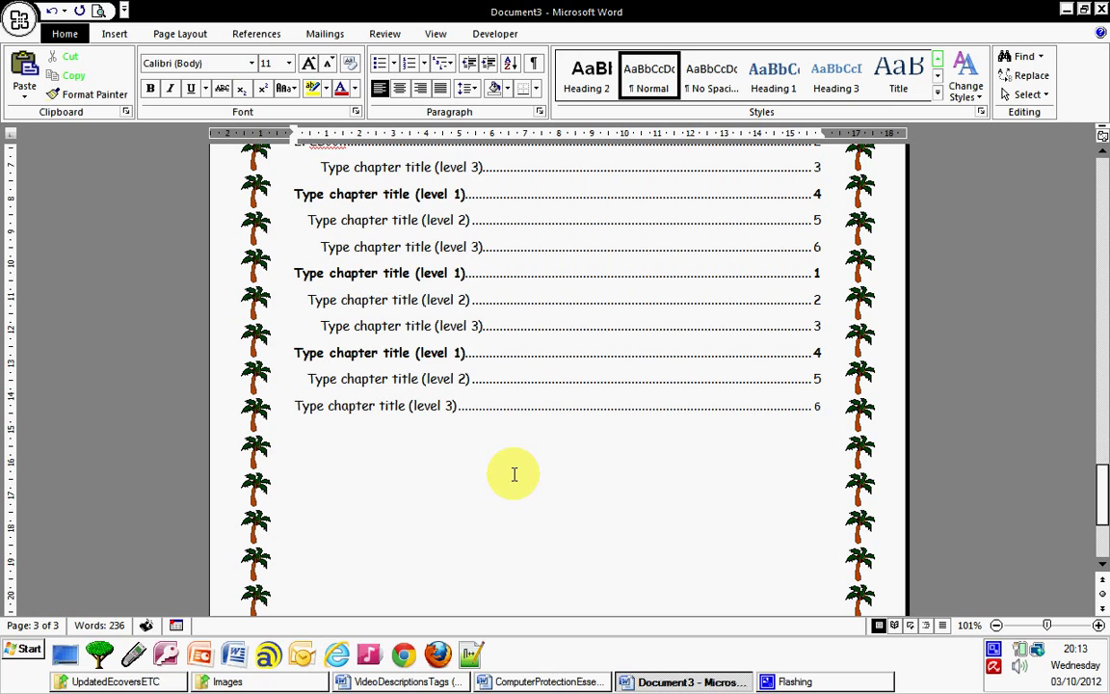
pyautogui.scroll(-5, 513, 473)
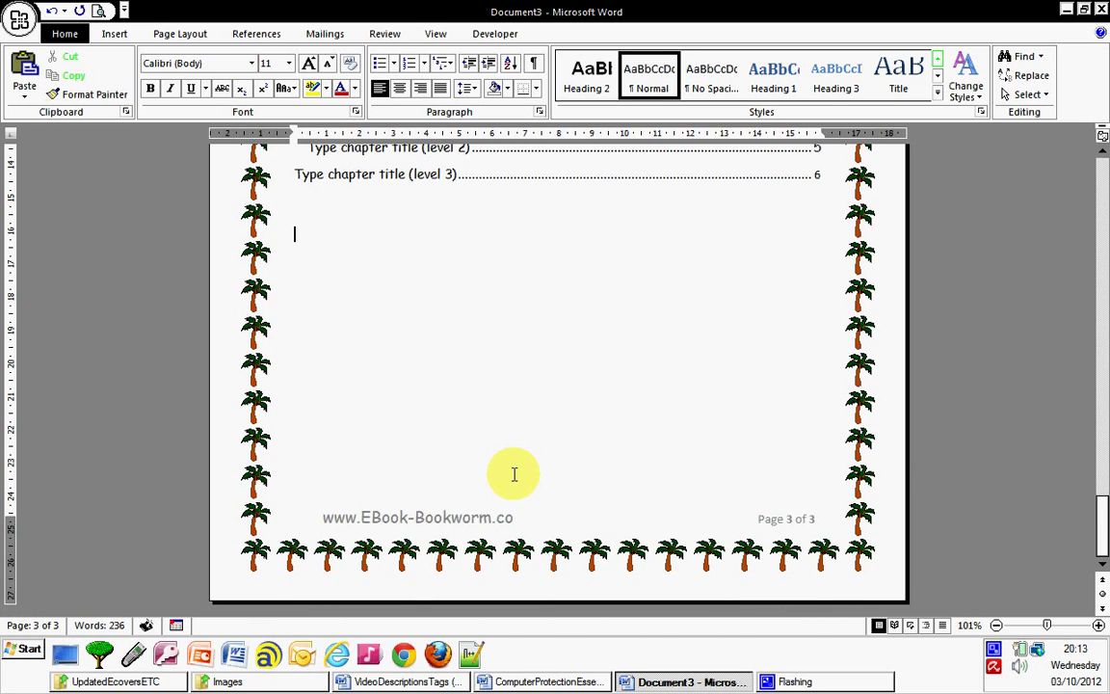
pyautogui.scroll(6, 514, 473)
pyautogui.scroll(7, 514, 473)
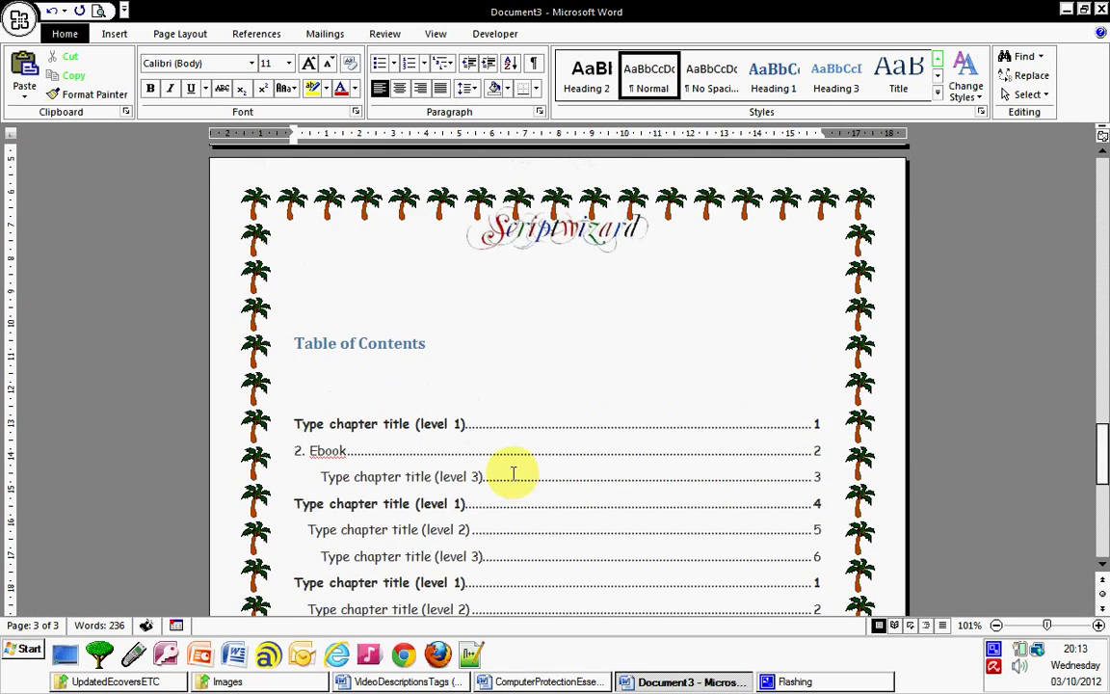
pyautogui.scroll(12, 506, 473)
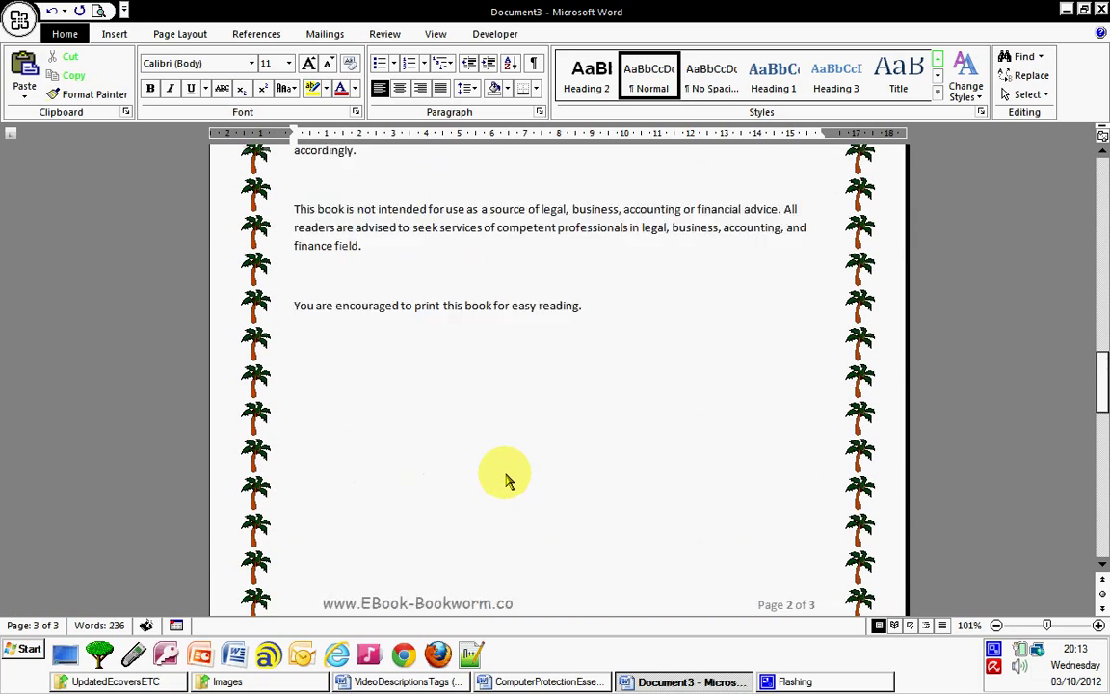
pyautogui.scroll(16, 509, 479)
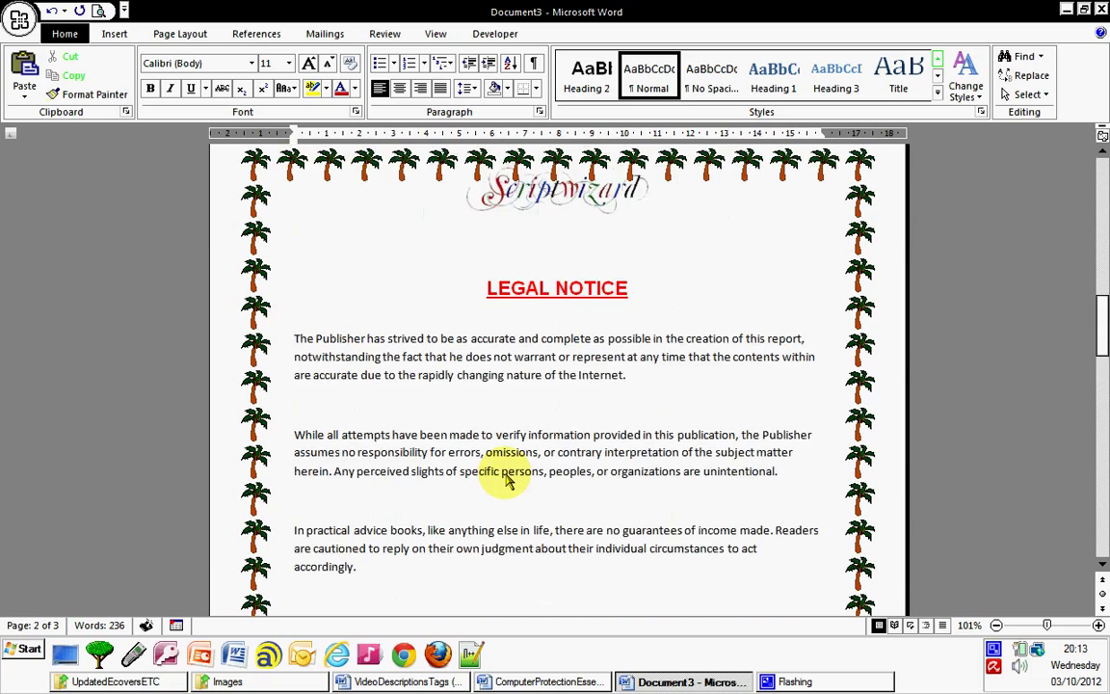
pyautogui.scroll(8, 506, 473)
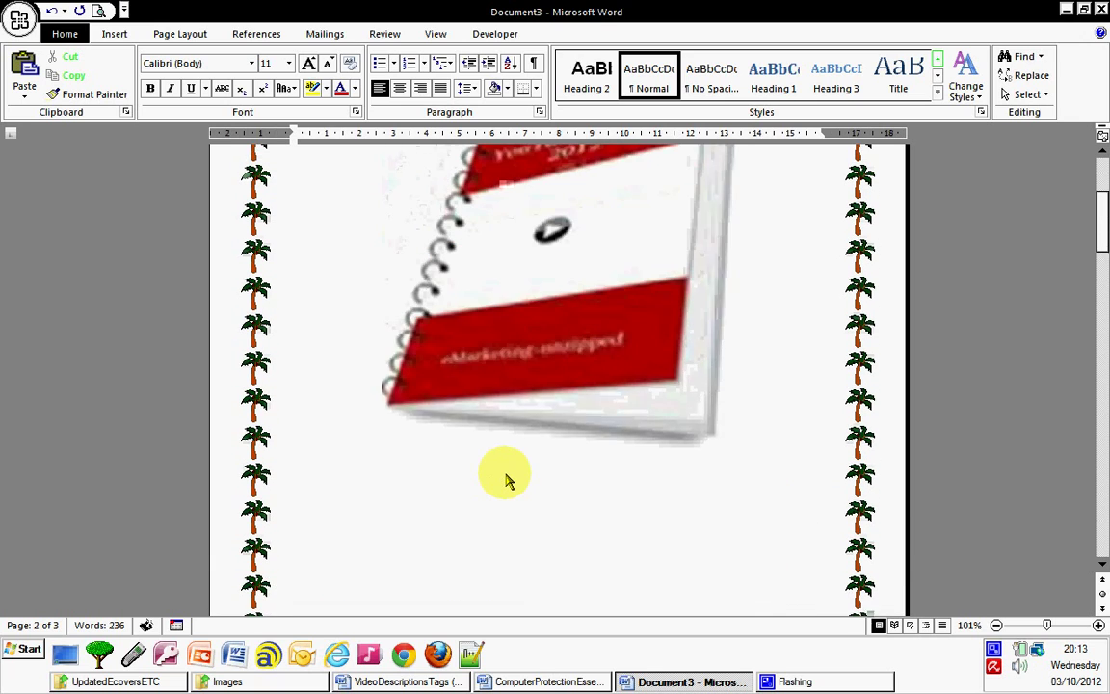
# - Delete the spiral-book picture and add blank lines until LEGAL NOTICE starts page 2
pyautogui.click(566, 403)
pyautogui.press('Delete')
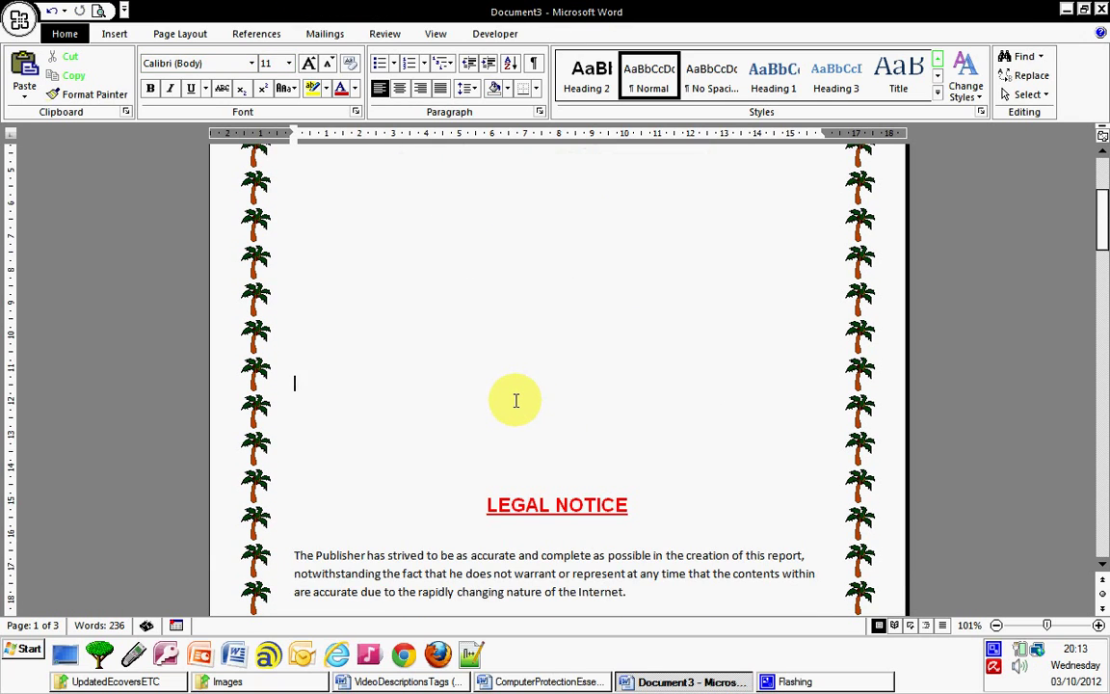
pyautogui.press('Return')
pyautogui.press('Return')
pyautogui.press('Return')
pyautogui.press('Return')
pyautogui.scroll(-4, 515, 400)
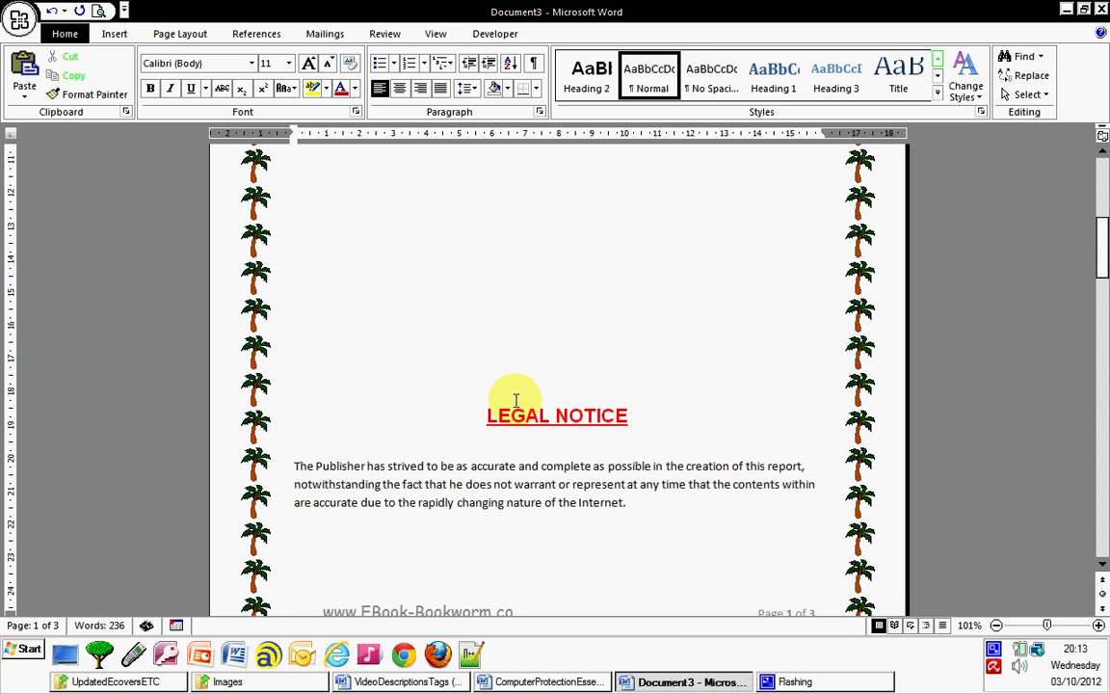
pyautogui.scroll(4, 516, 400)
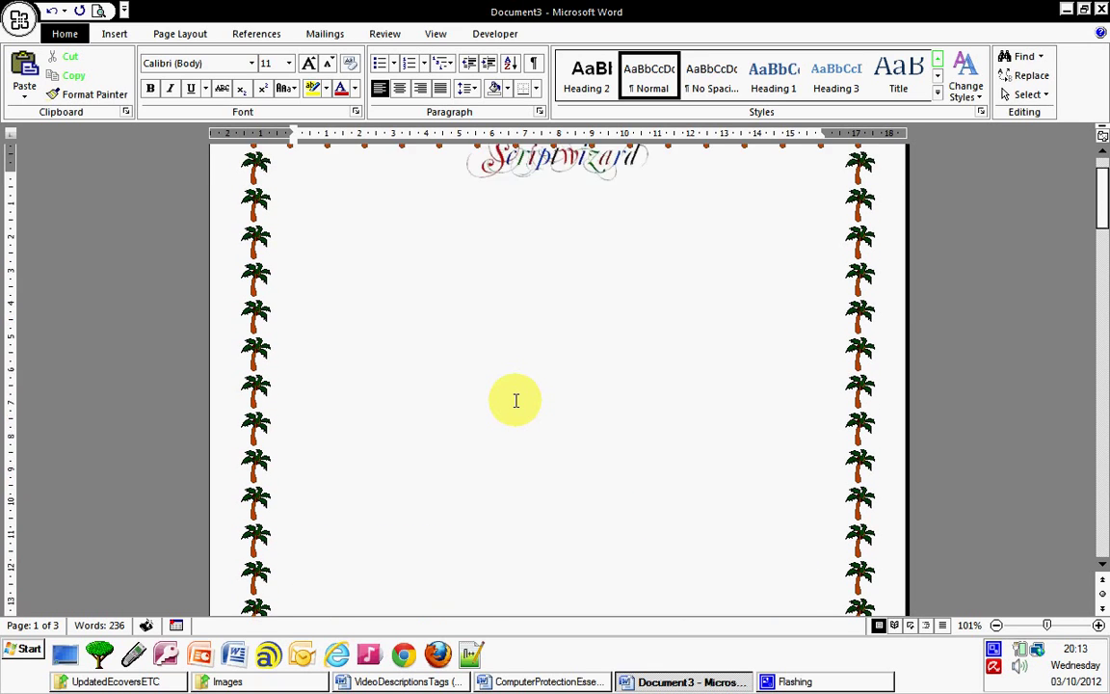
pyautogui.scroll(-4, 516, 400)
pyautogui.press('Return')
pyautogui.press('Return')
pyautogui.press('Return')
pyautogui.press('Return')
pyautogui.press('Return')
pyautogui.press('Return')
pyautogui.press('Return')
pyautogui.press('Return')
pyautogui.press('Return')
pyautogui.press('Return')
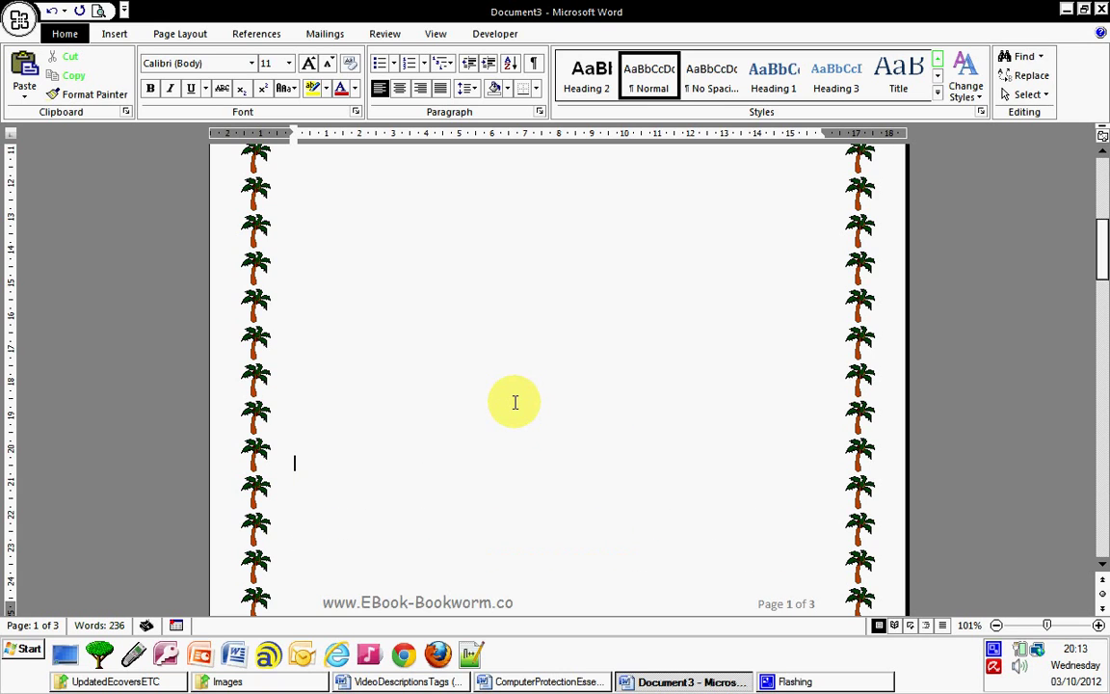
pyautogui.scroll(5, 515, 401)
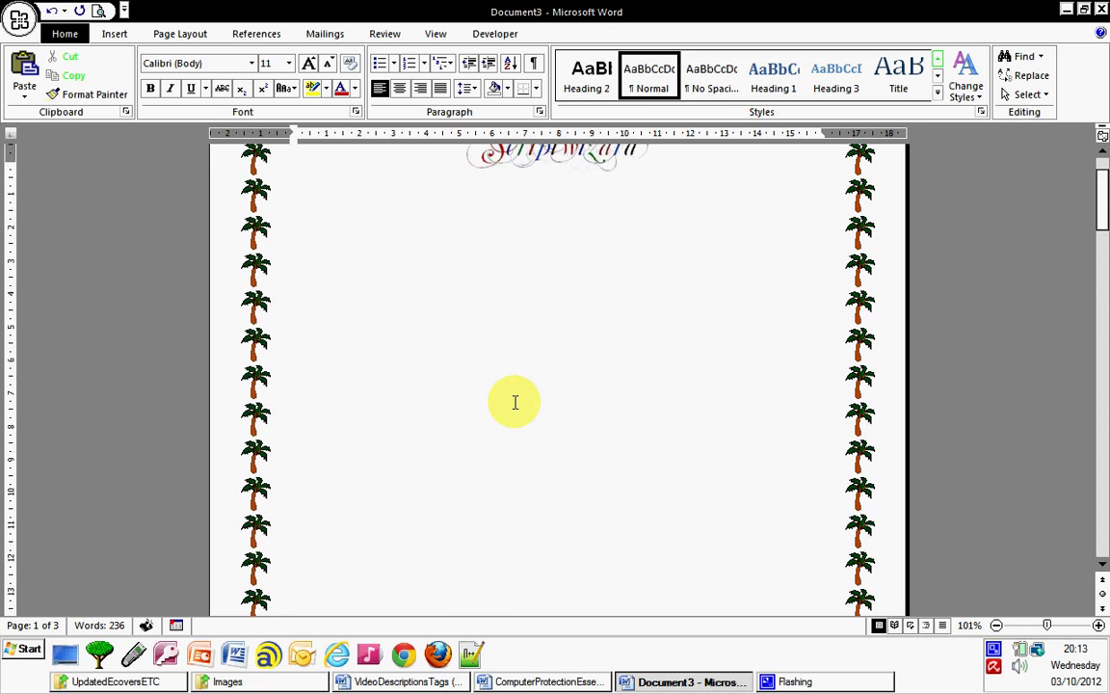
pyautogui.scroll(-10, 516, 402)
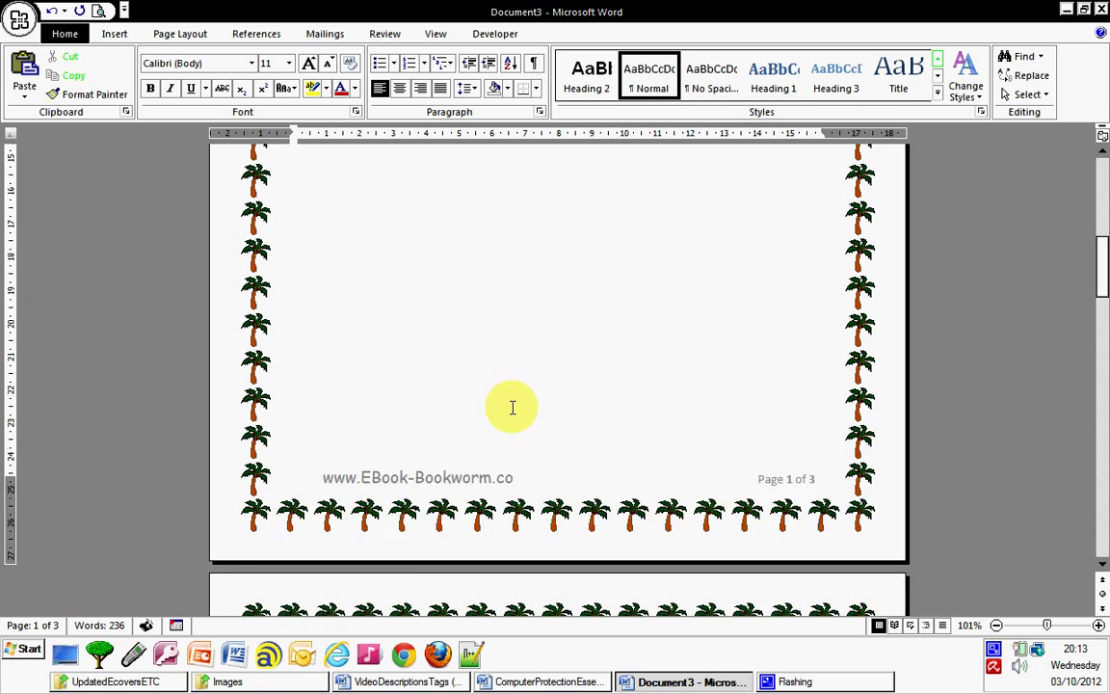
pyautogui.scroll(-5, 513, 407)
pyautogui.scroll(-3, 510, 414)
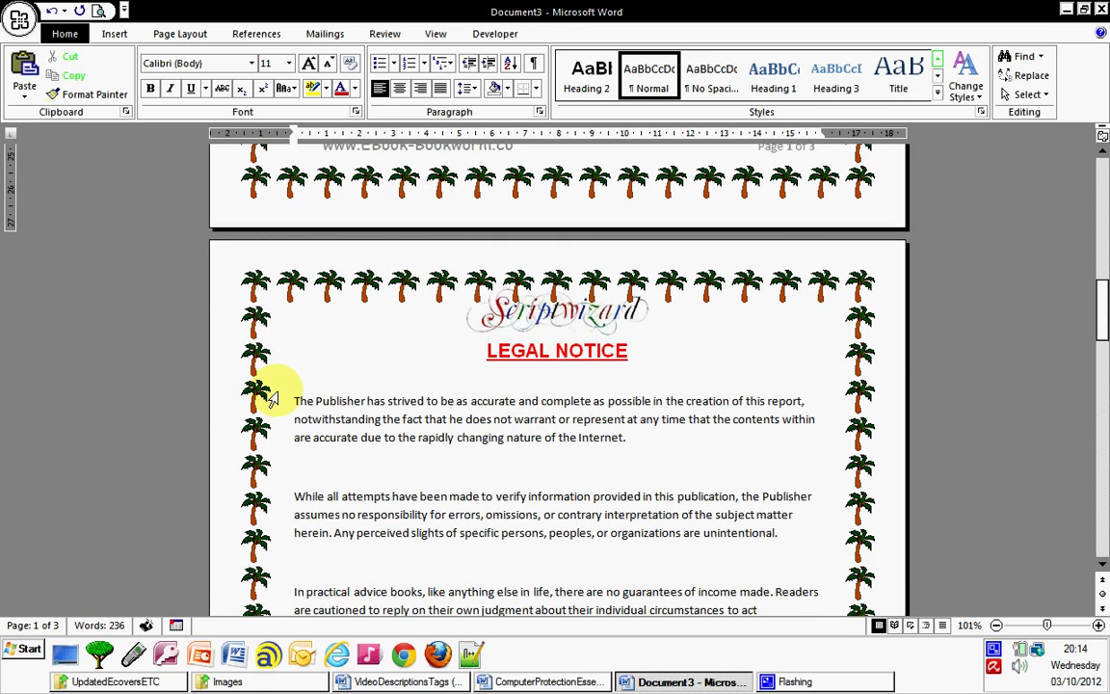
# - Select the legal notice paragraphs and give them 1.5 line spacing
pyautogui.moveTo(294, 396); pyautogui.dragTo(564, 633)
pyautogui.scroll(4, 626, 390)
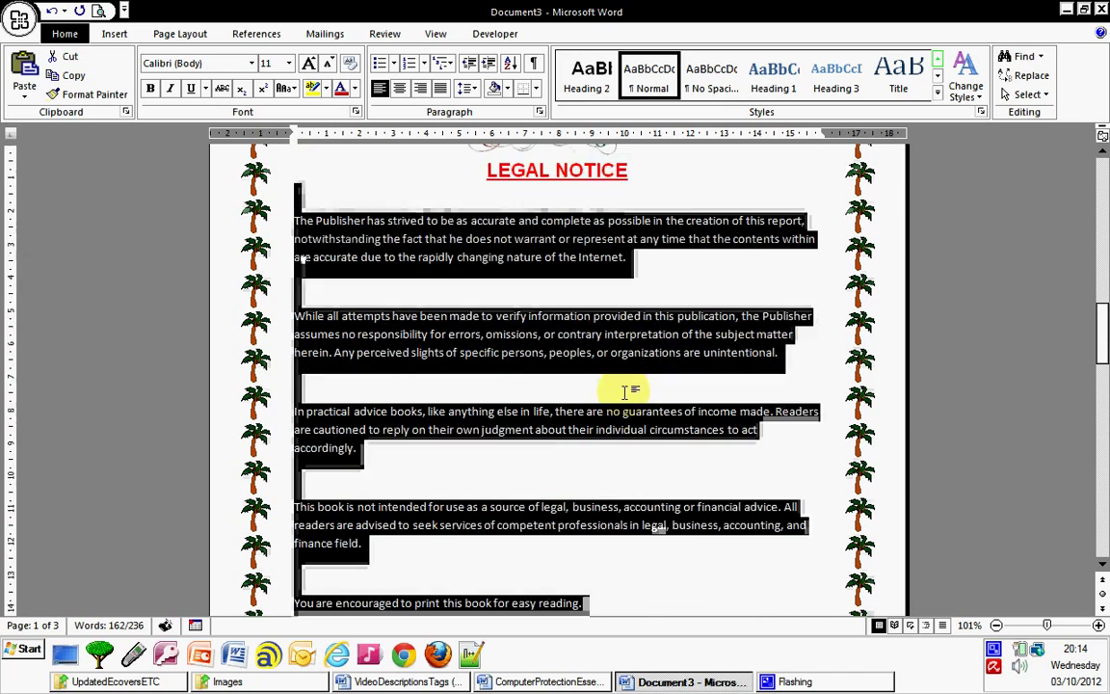
pyautogui.scroll(1, 627, 390)
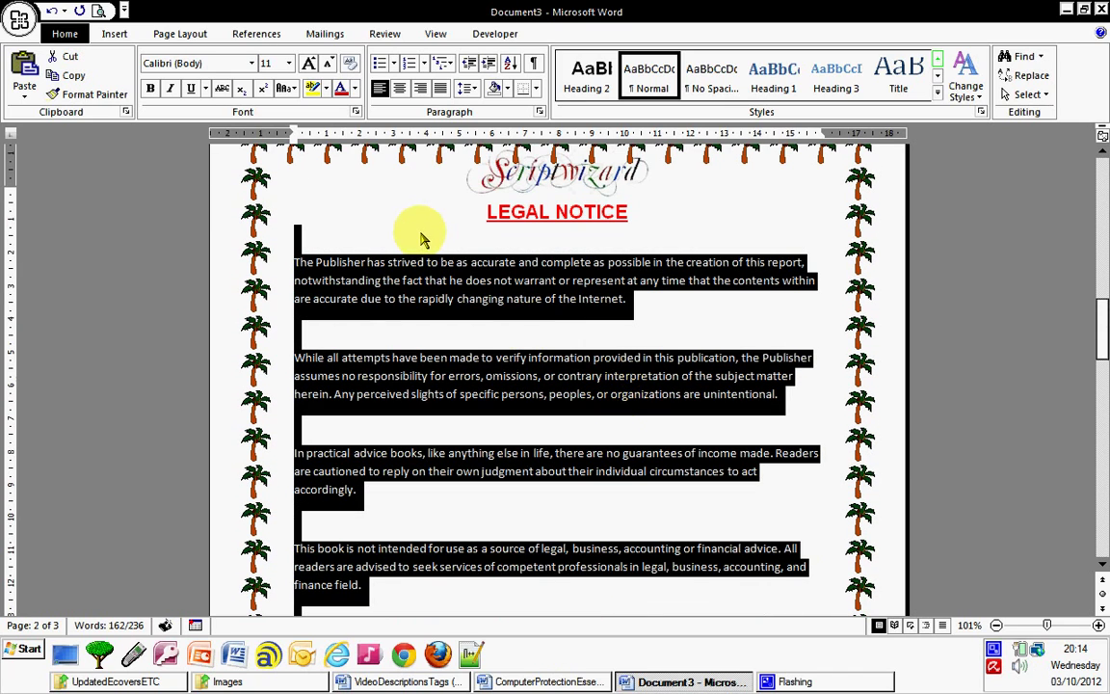
pyautogui.click(473, 92)
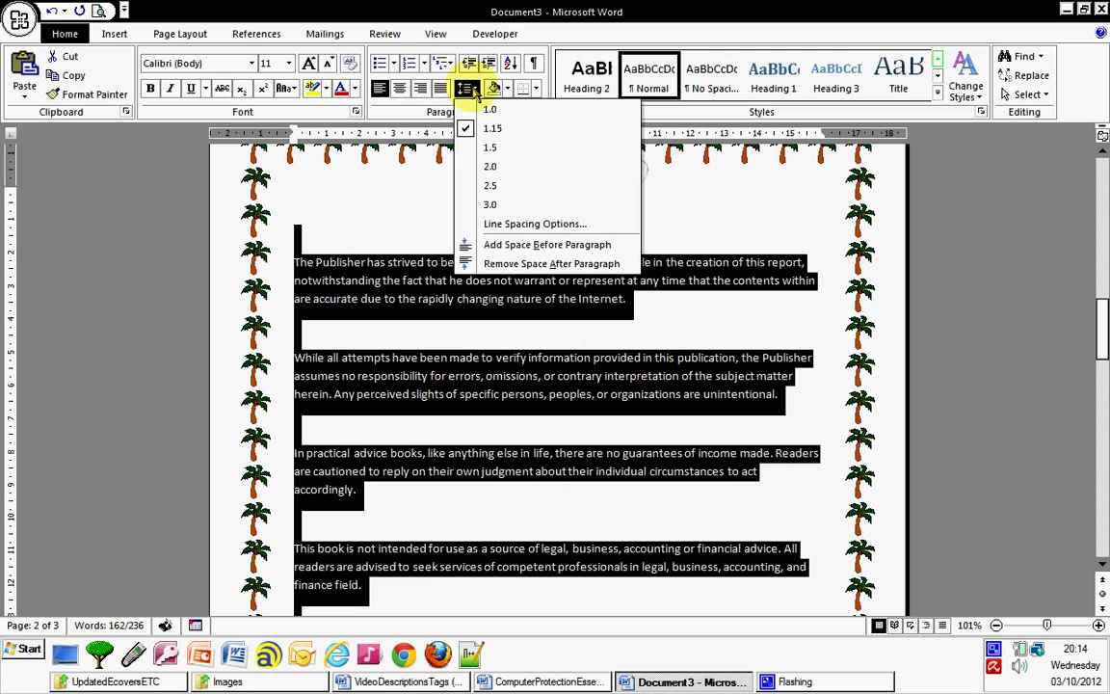
pyautogui.click(491, 146)
# - Change the selected legal notice text from Calibri to Comic Sans MS
pyautogui.scroll(3, 538, 349)
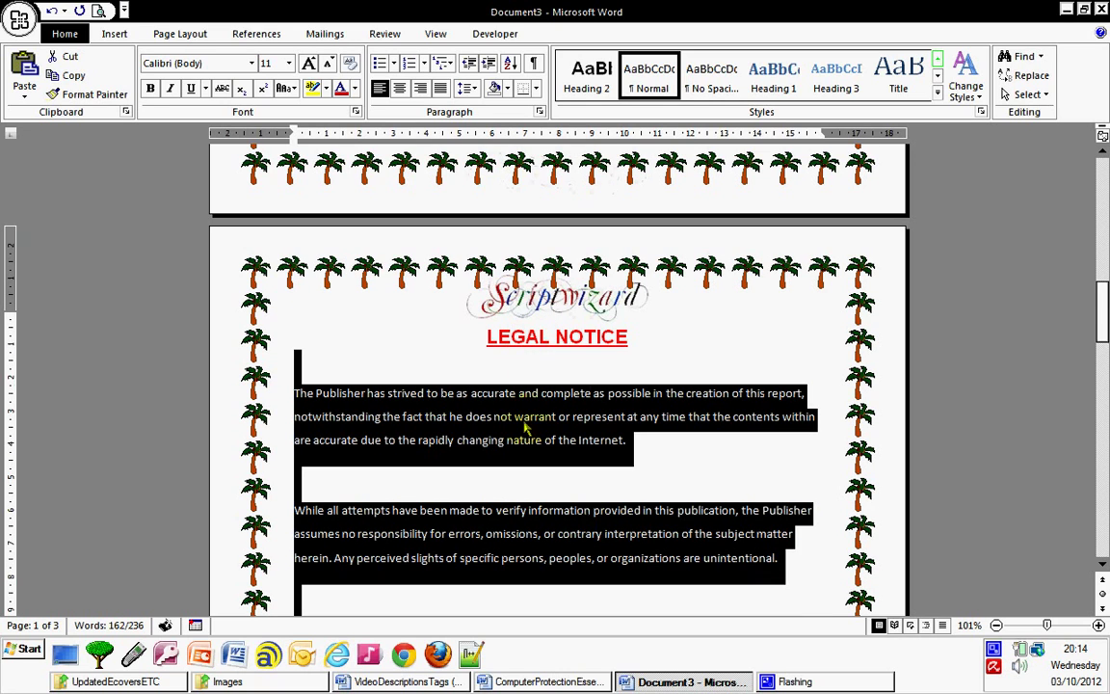
pyautogui.click(251, 64)
pyautogui.click(207, 161)
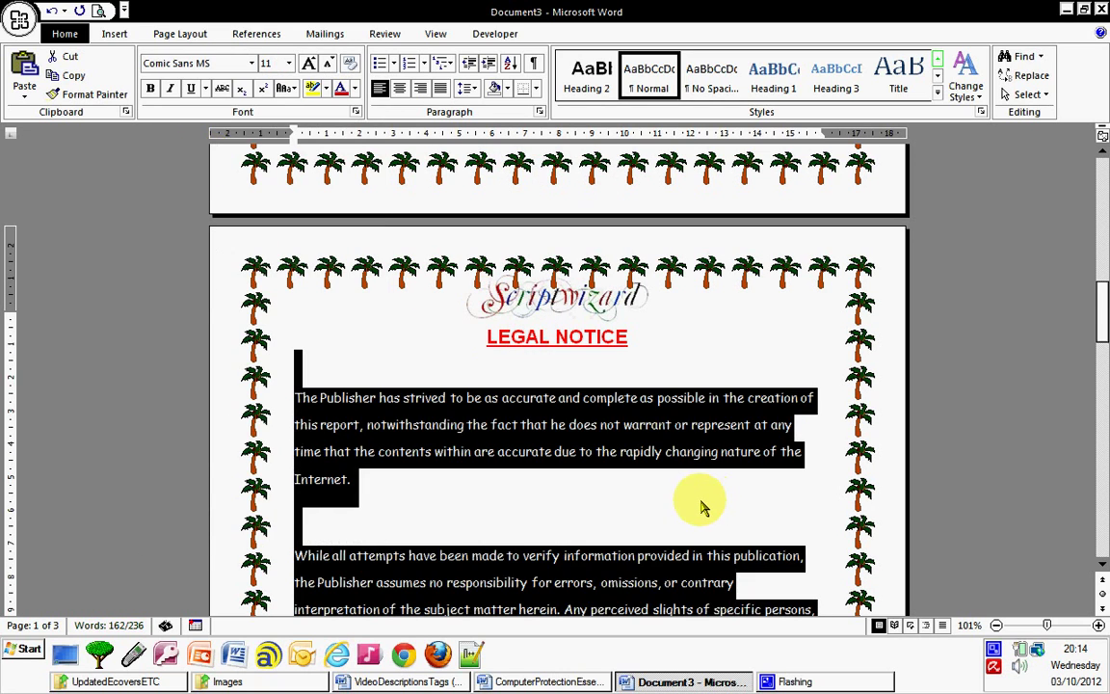
pyautogui.click(701, 497)
pyautogui.scroll(10, 698, 497)
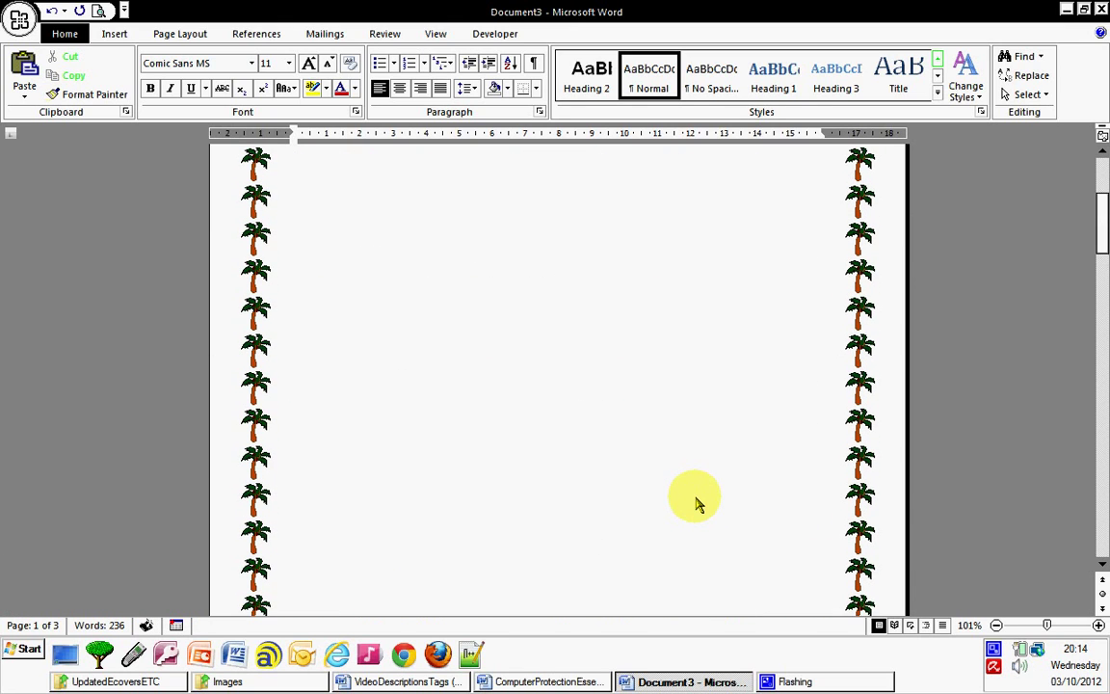
pyautogui.scroll(3, 693, 497)
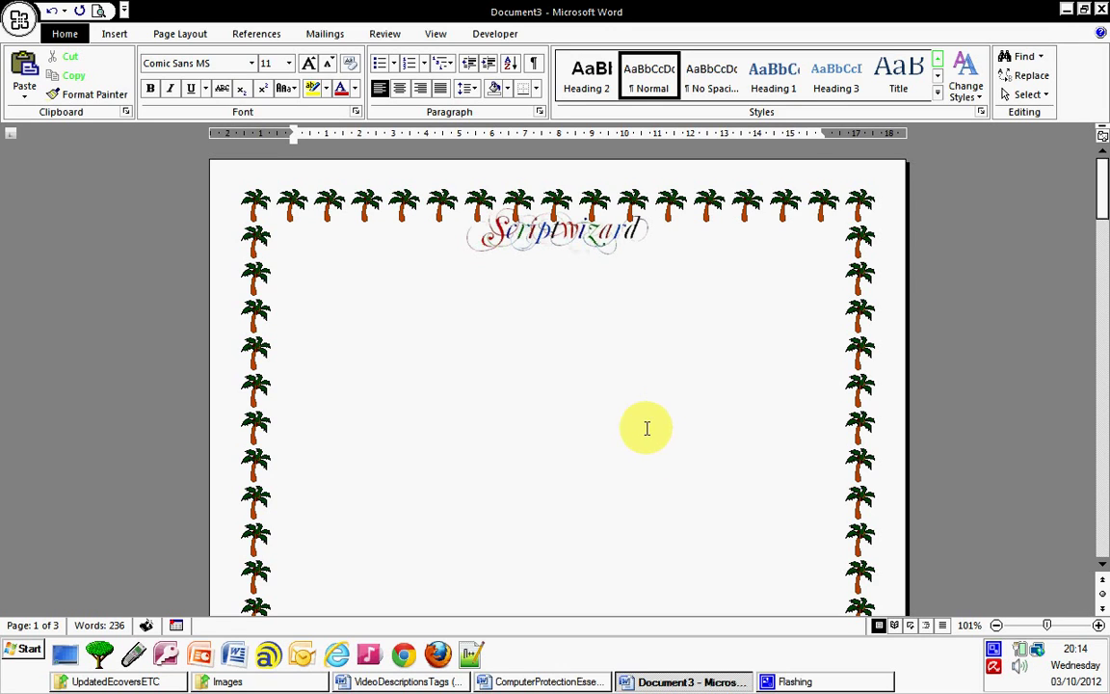
pyautogui.scroll(-10, 559, 365)
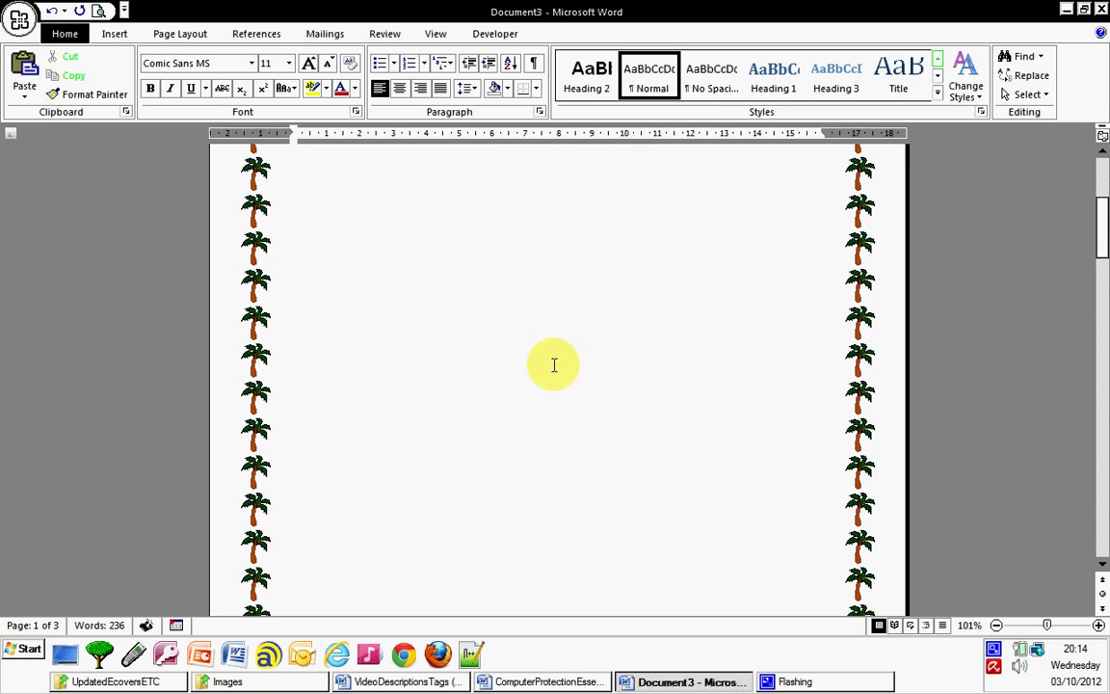
pyautogui.scroll(-2, 453, 323)
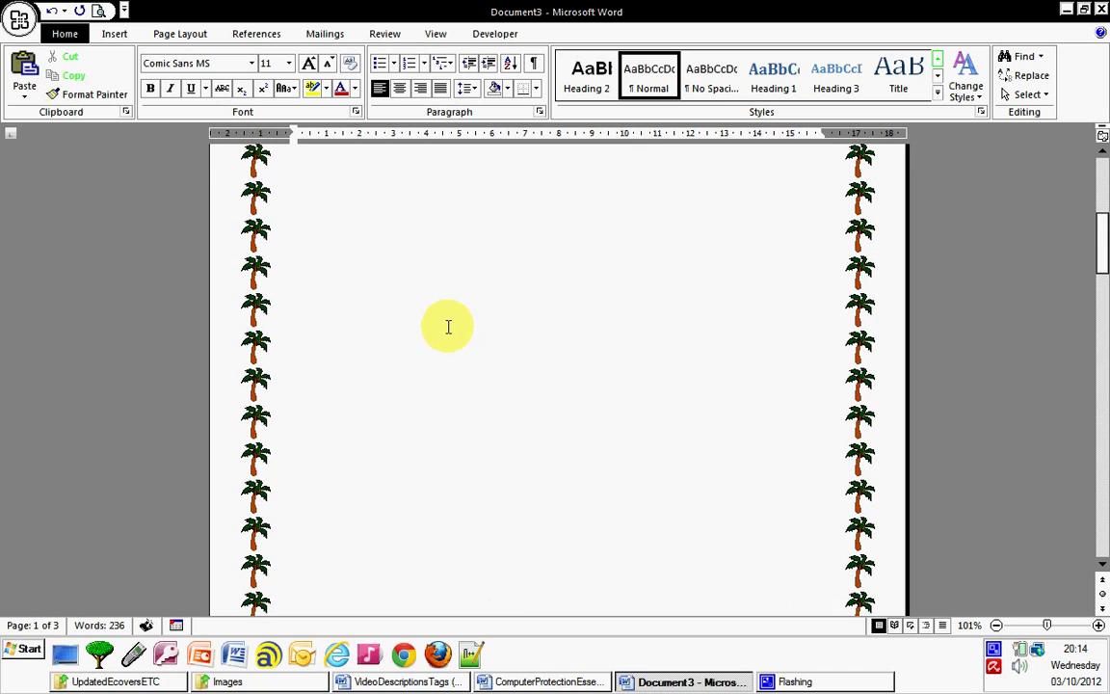
pyautogui.scroll(-10, 450, 329)
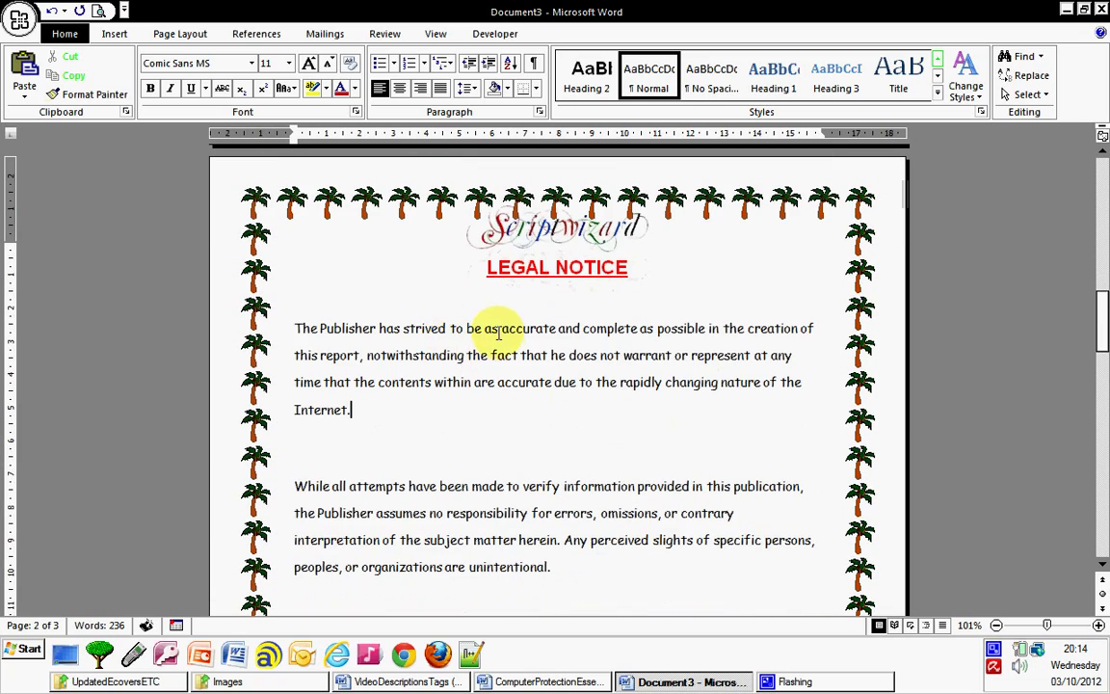
pyautogui.scroll(-7, 578, 383)
pyautogui.scroll(-6, 583, 383)
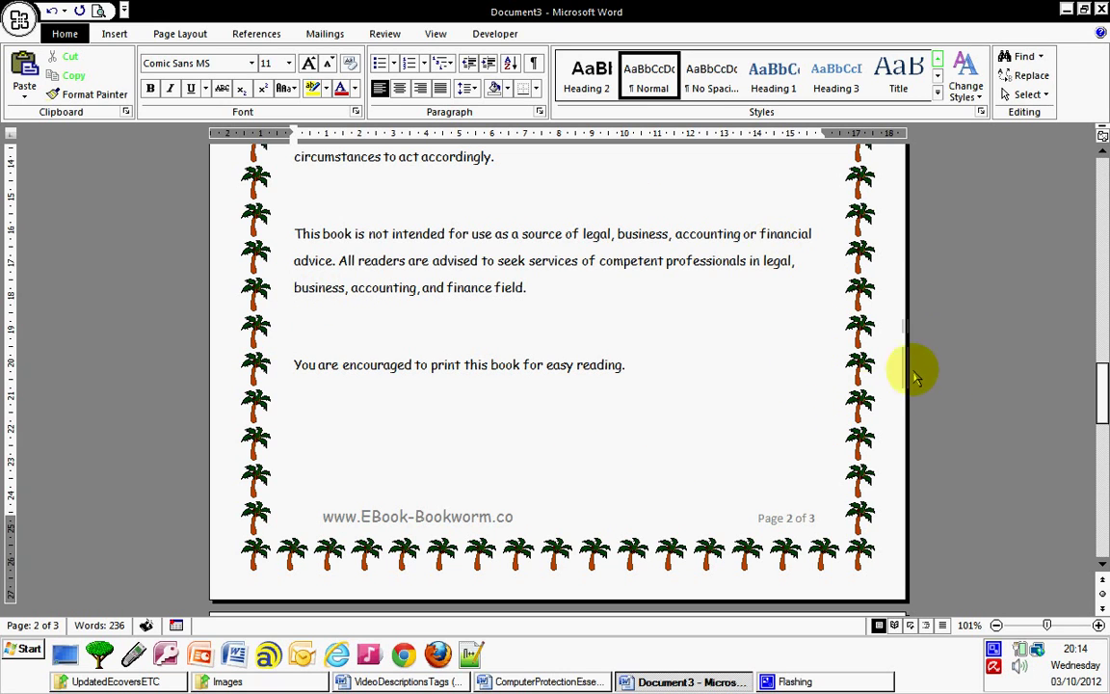
pyautogui.scroll(5, 530, 278)
pyautogui.scroll(5, 530, 279)
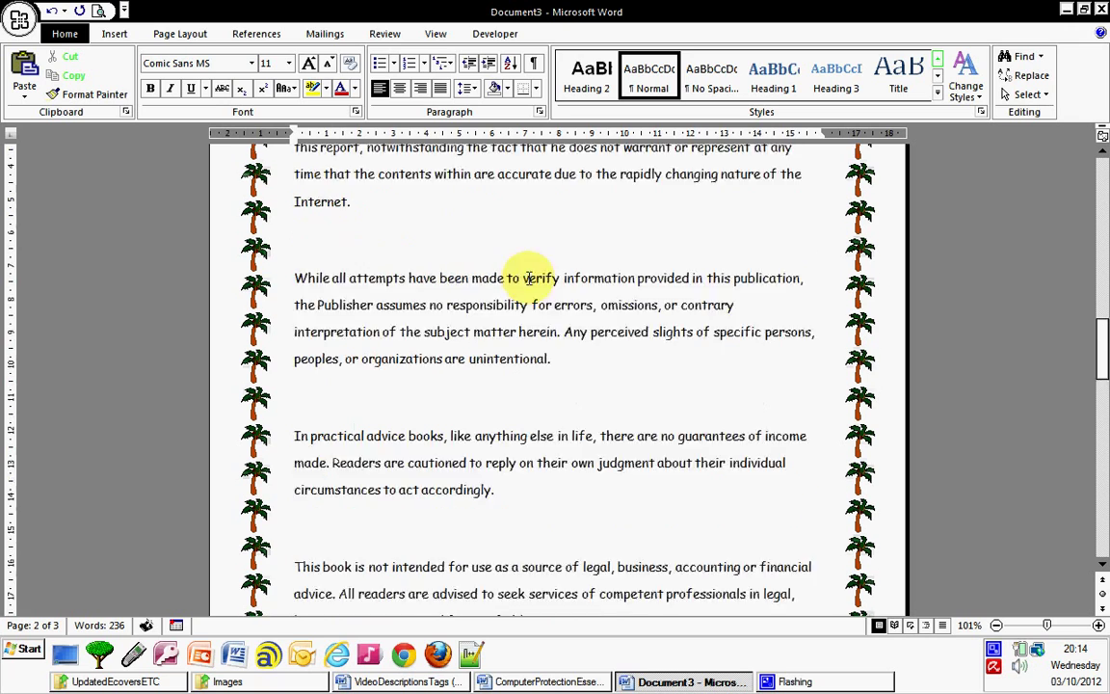
# - Replace the palm-tree art with a 3 pt double-line page border for the whole document
pyautogui.click(180, 34)
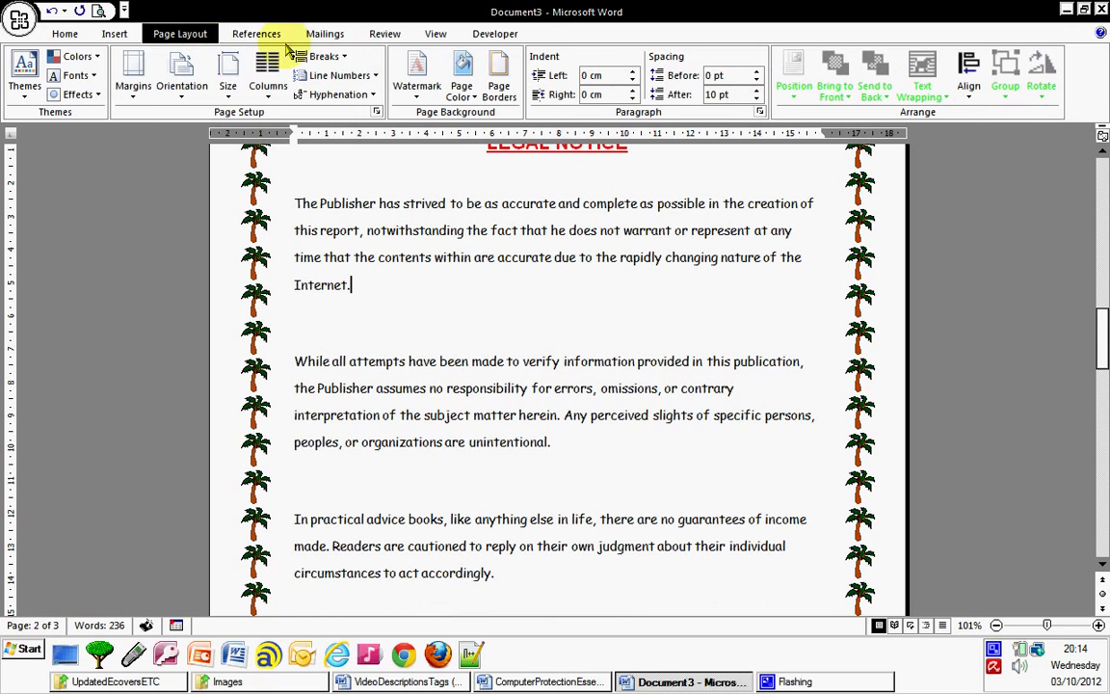
pyautogui.click(498, 84)
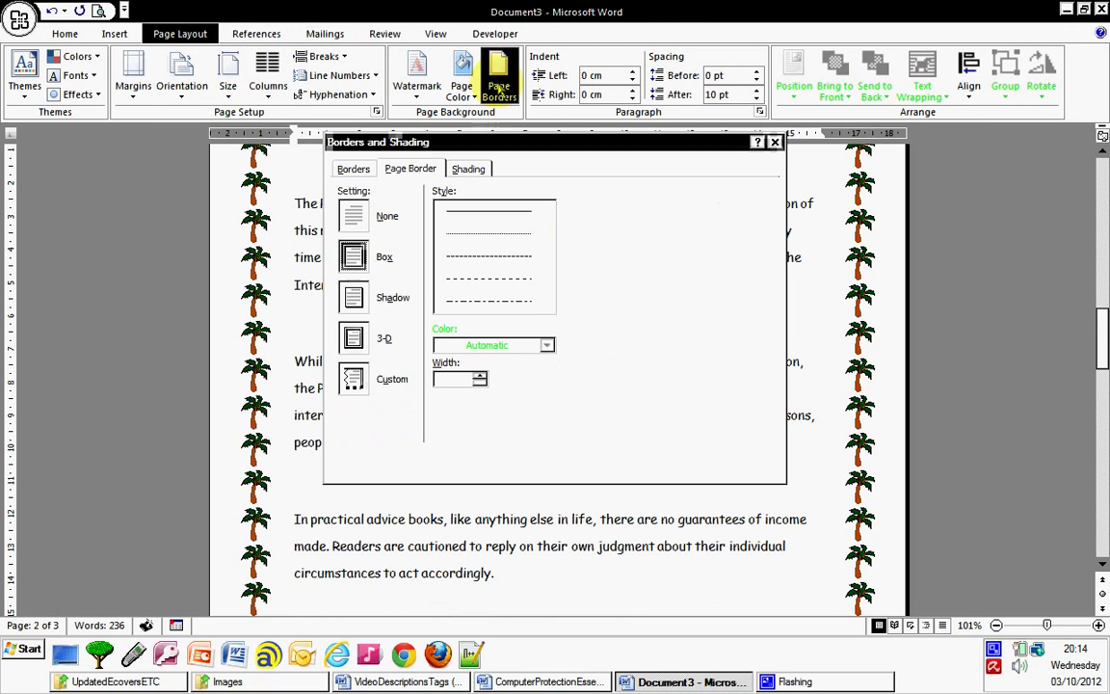
pyautogui.click(507, 277)
pyautogui.scroll(-2, 508, 277)
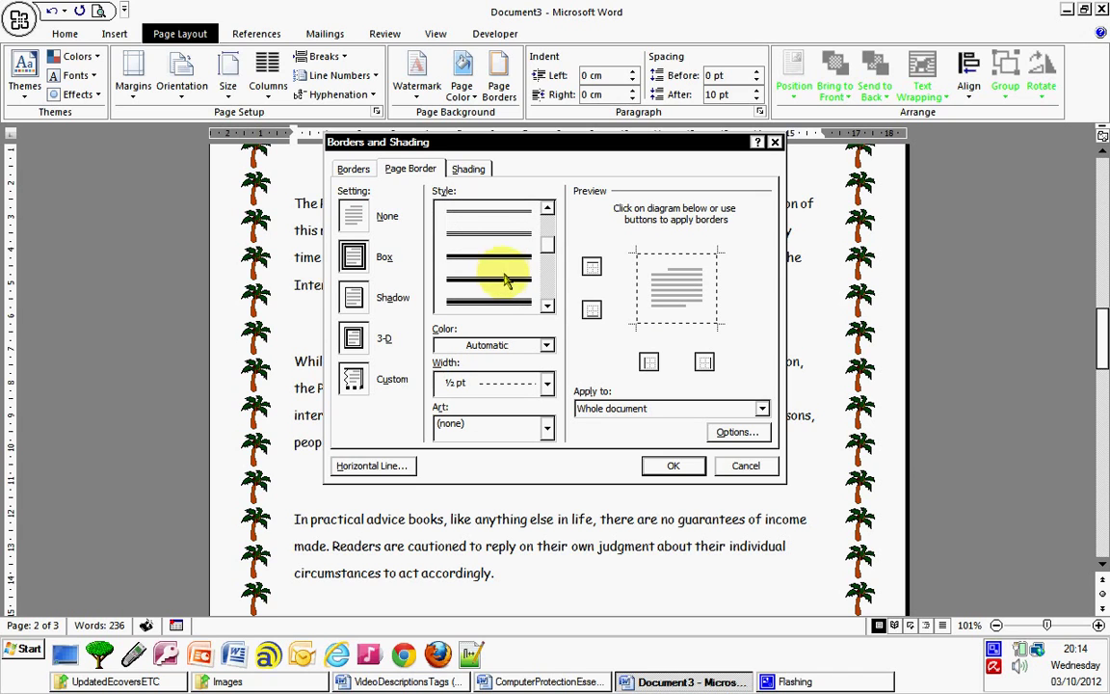
pyautogui.click(502, 300)
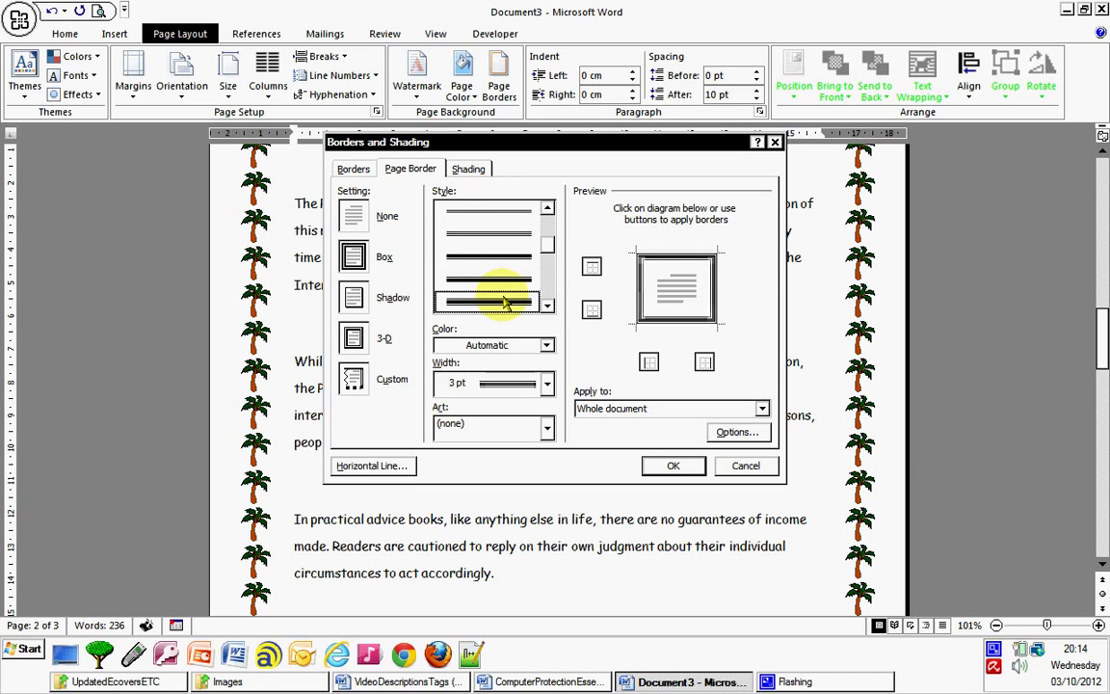
pyautogui.click(682, 466)
# - Scroll through the pages to check the new double-line border, then show the screen recorder's controls
pyautogui.scroll(4, 680, 443)
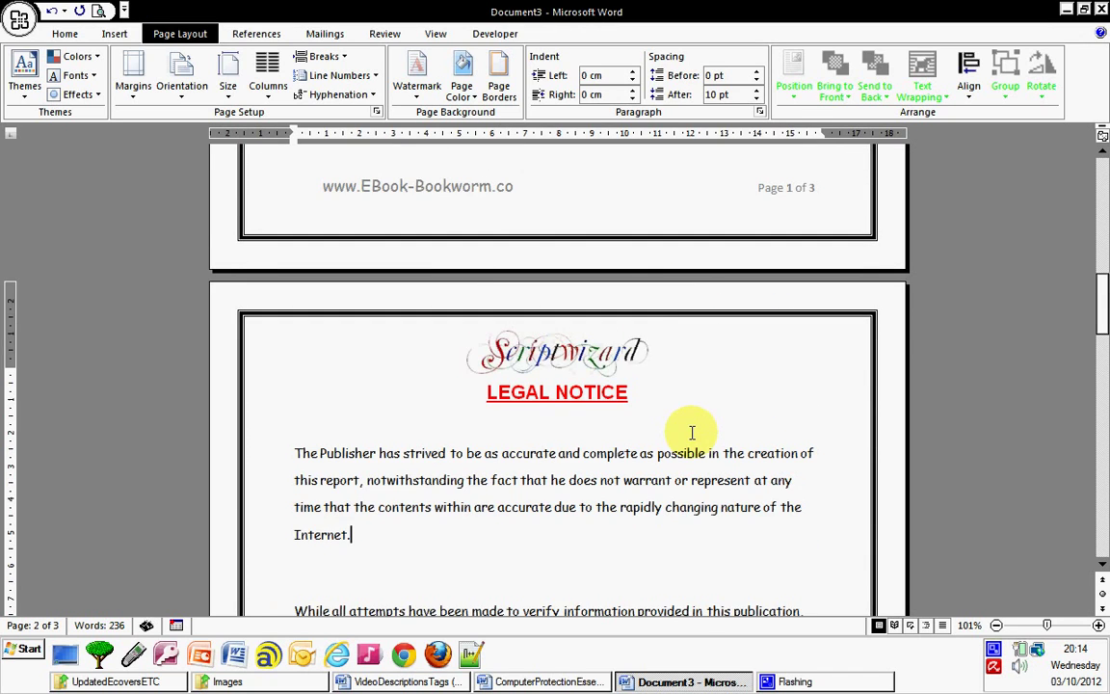
pyautogui.scroll(-12, 690, 433)
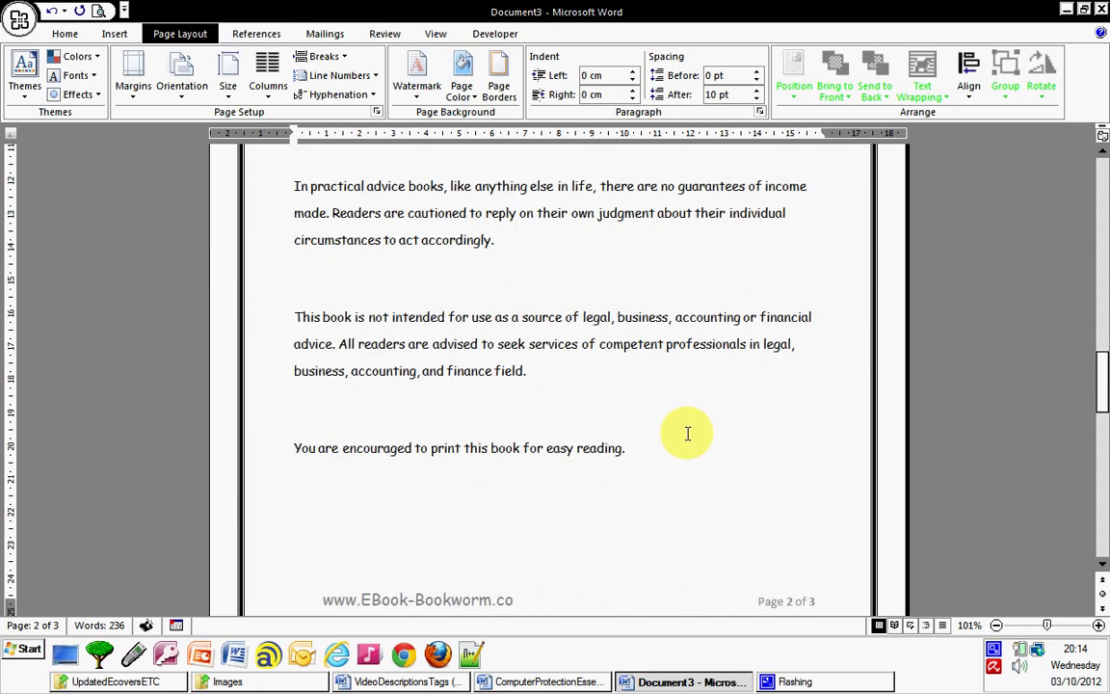
pyautogui.scroll(-3, 688, 432)
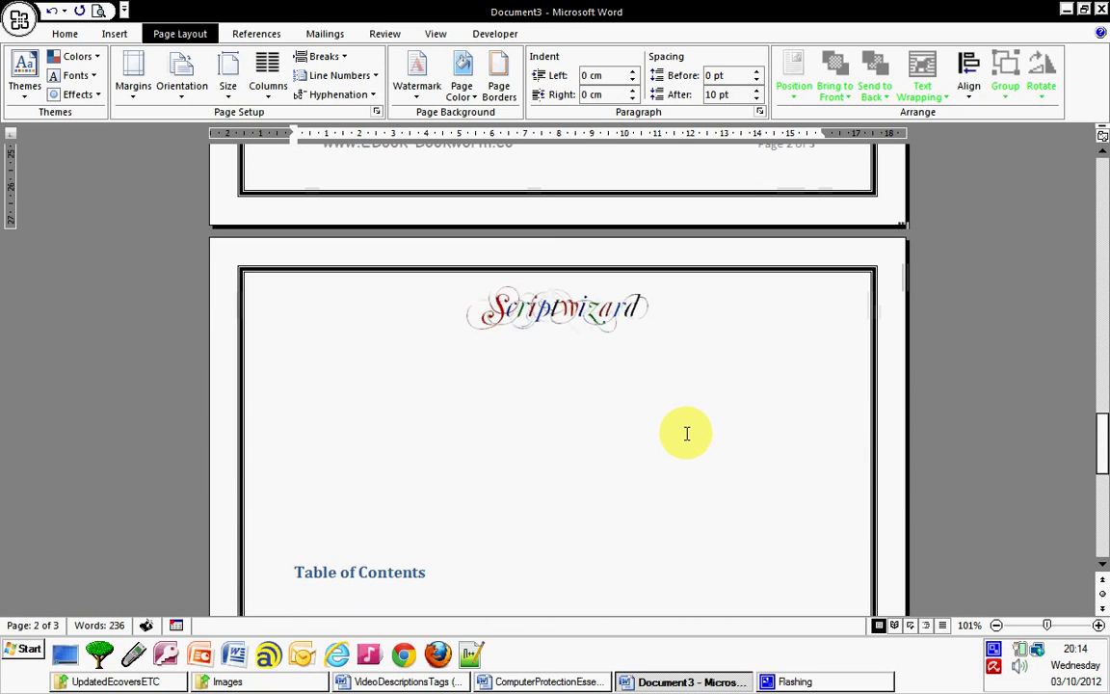
pyautogui.scroll(-3, 687, 434)
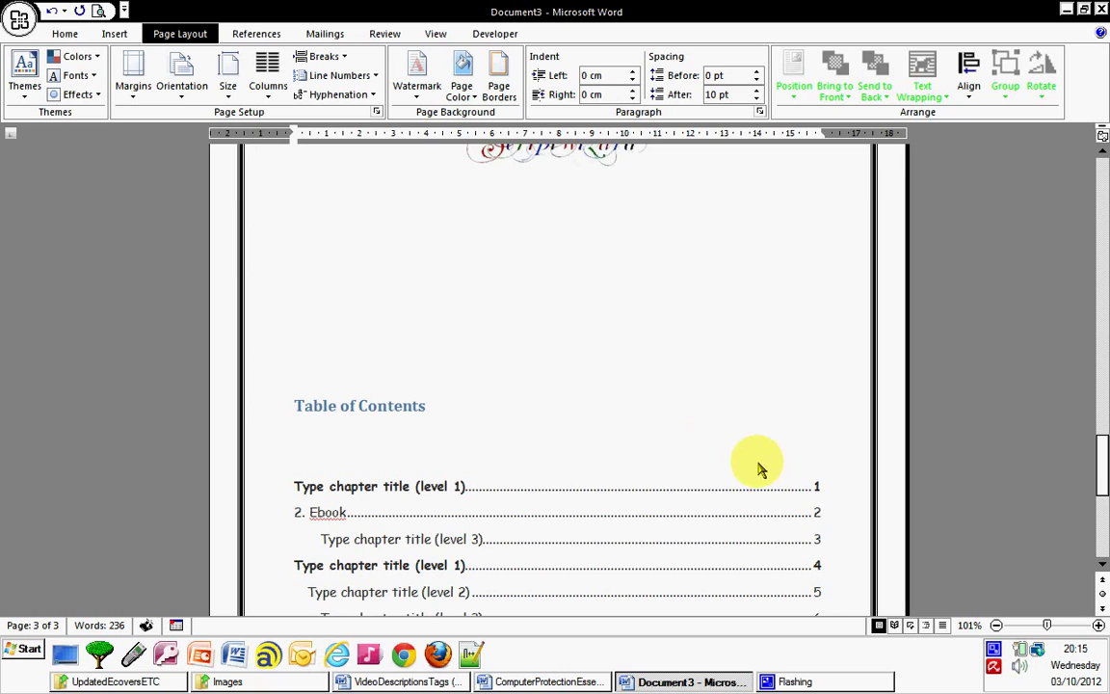
pyautogui.click(992, 651)
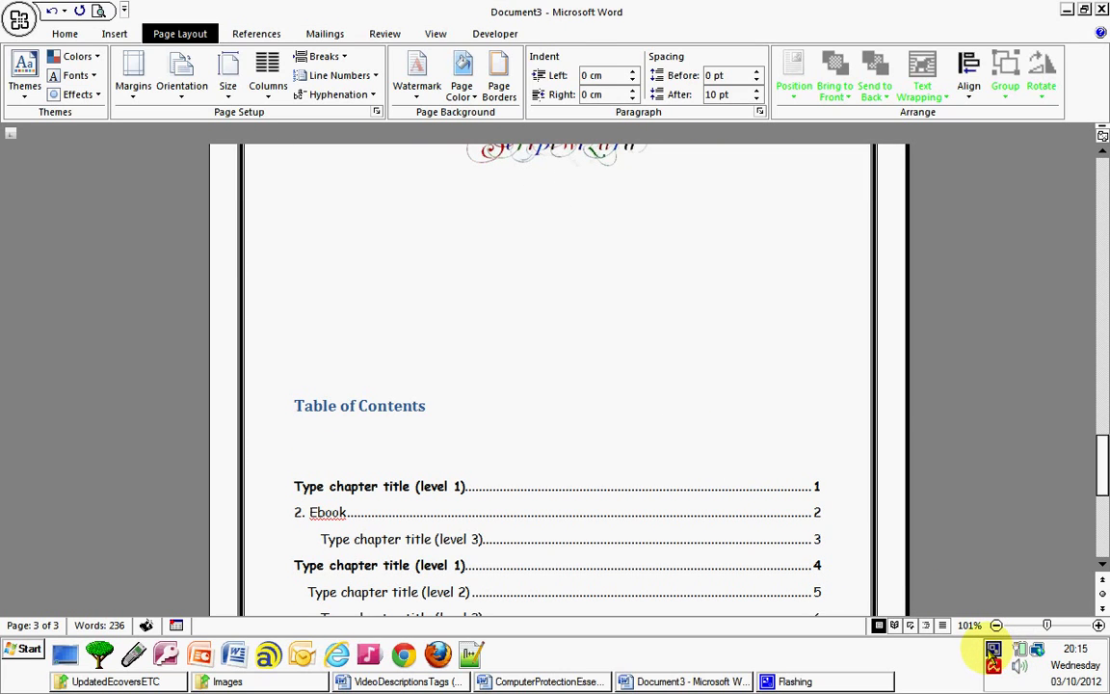